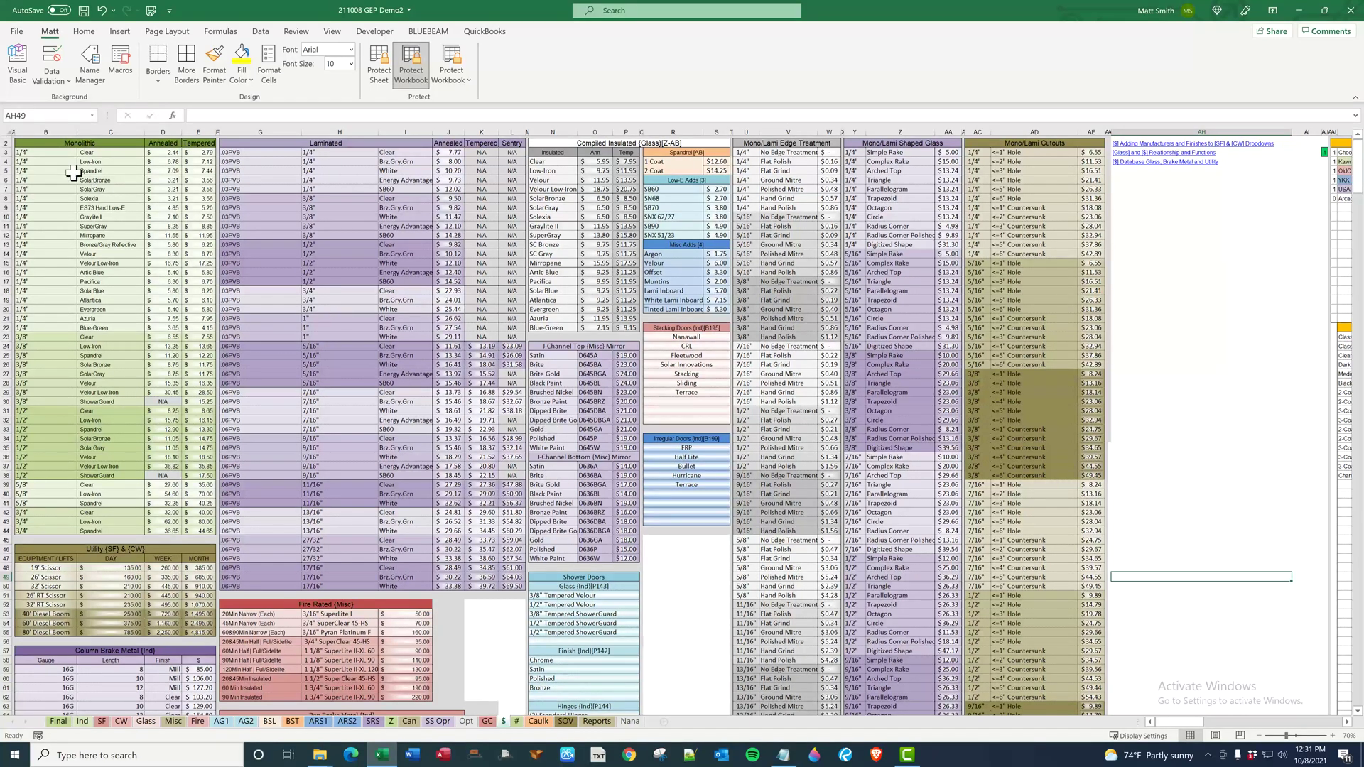
# Examine the monolithic, laminated, compiled insulated and Mono/Lami Edge Treatment price tables on the $ sheet.
pyautogui.click(54, 147)
pyautogui.click(162, 142)
pyautogui.click(196, 142)
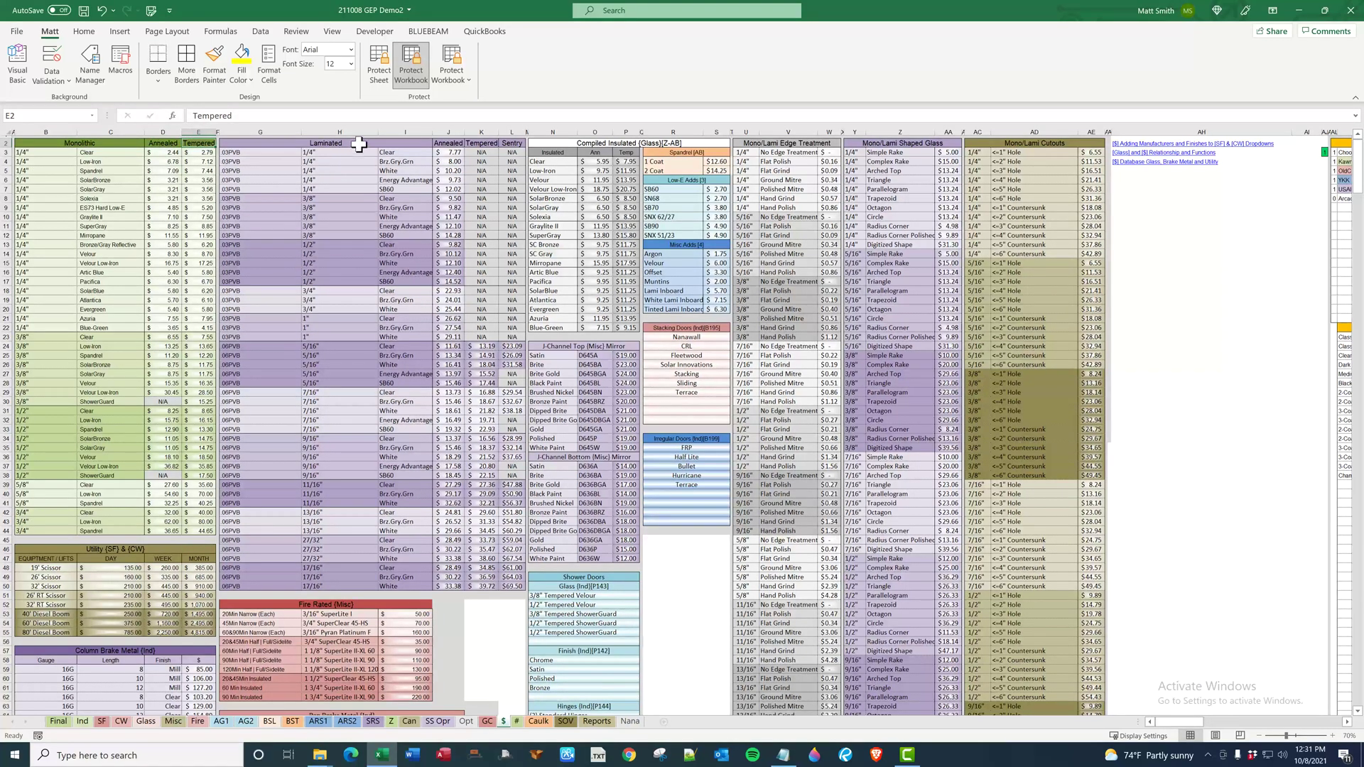
pyautogui.click(485, 153)
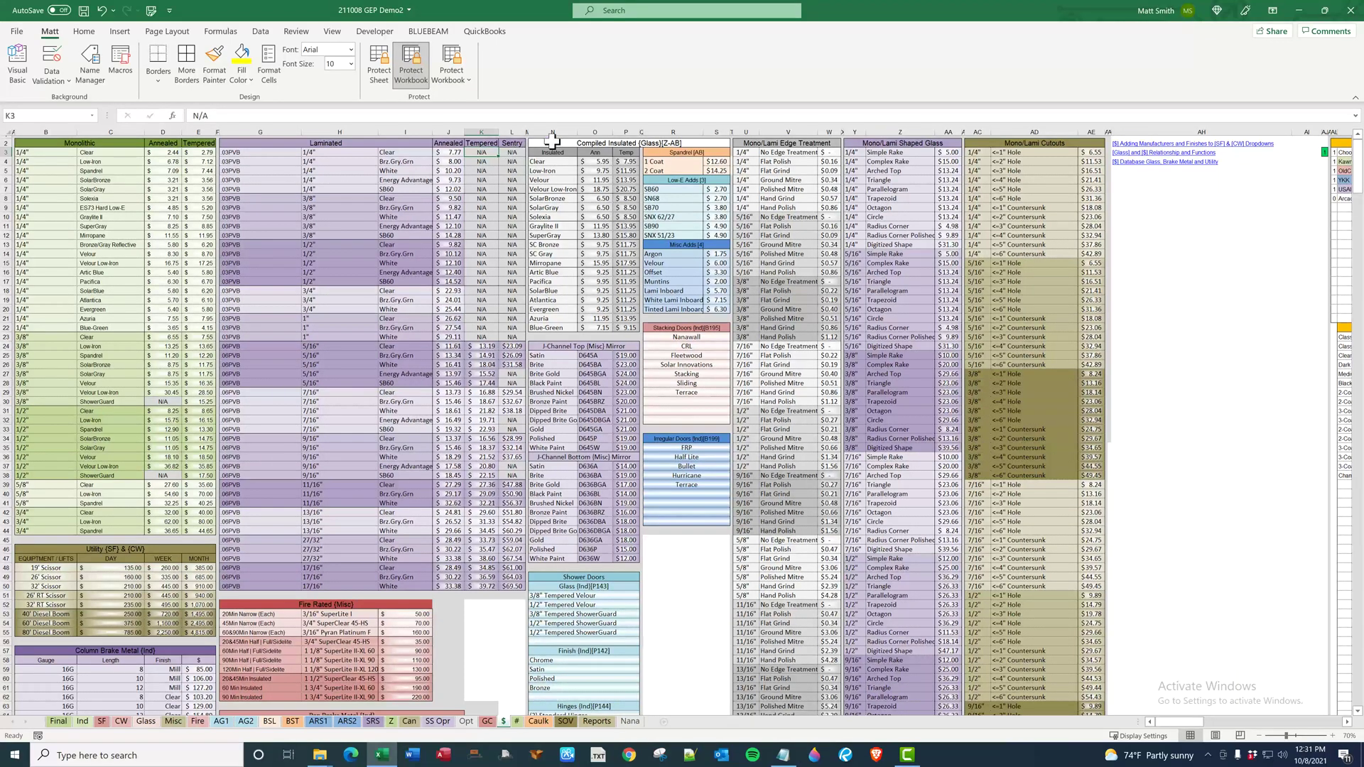
pyautogui.click(609, 142)
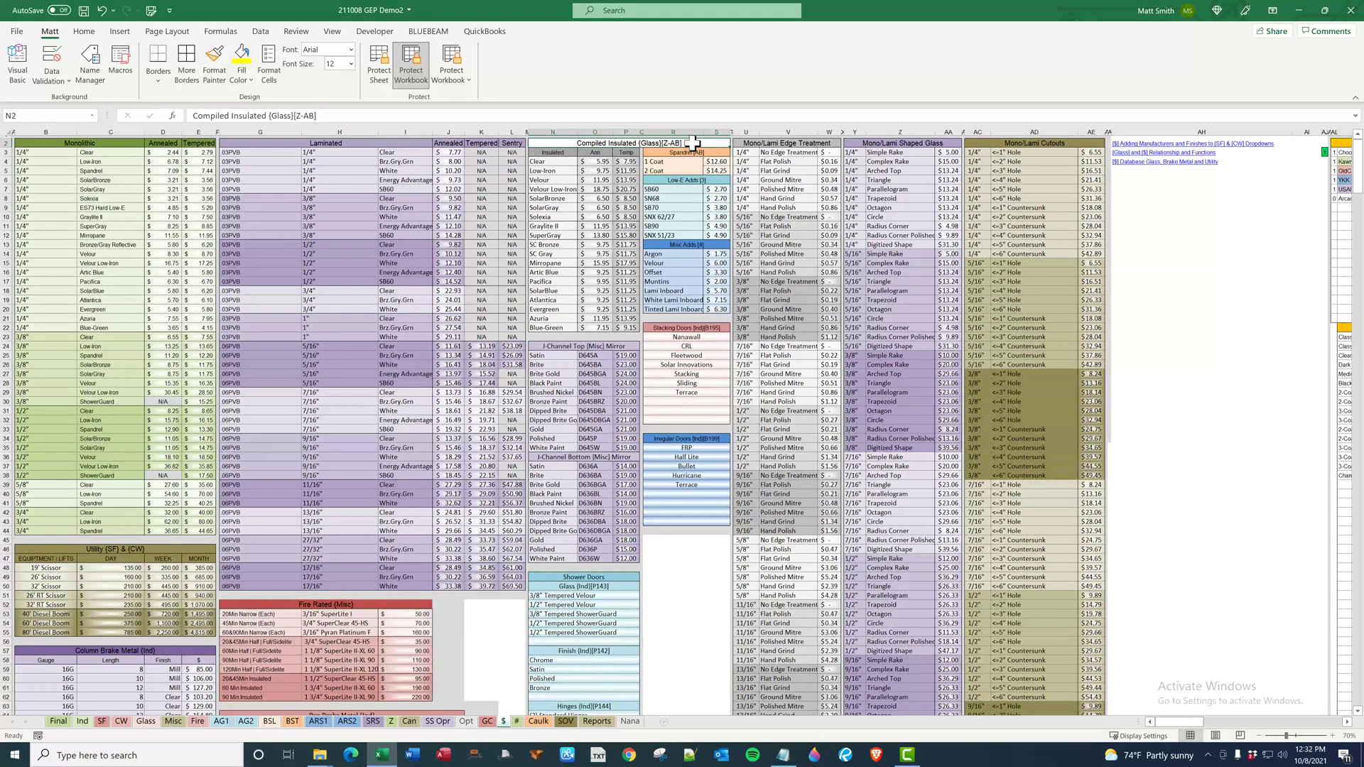
pyautogui.scroll(3, 687, 142)
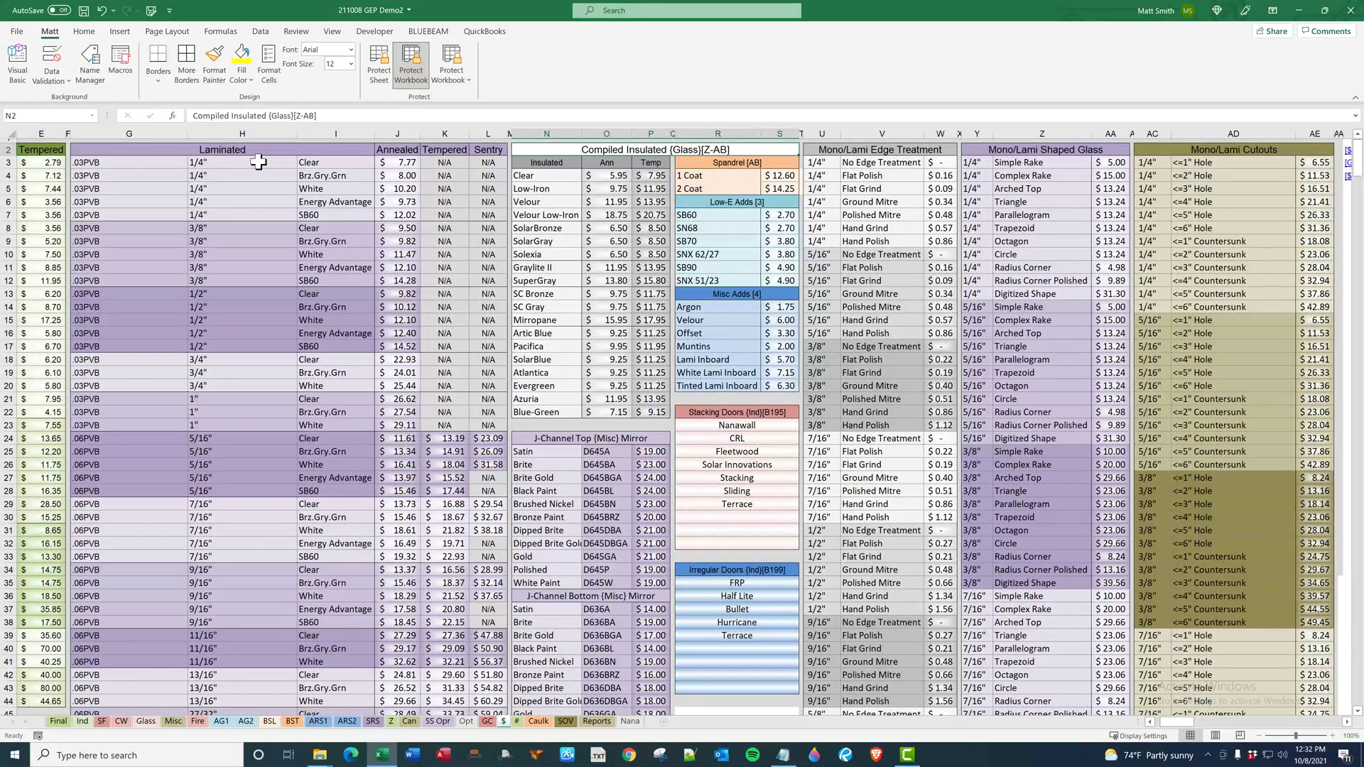
pyautogui.moveTo(280, 145); pyautogui.dragTo(478, 145)
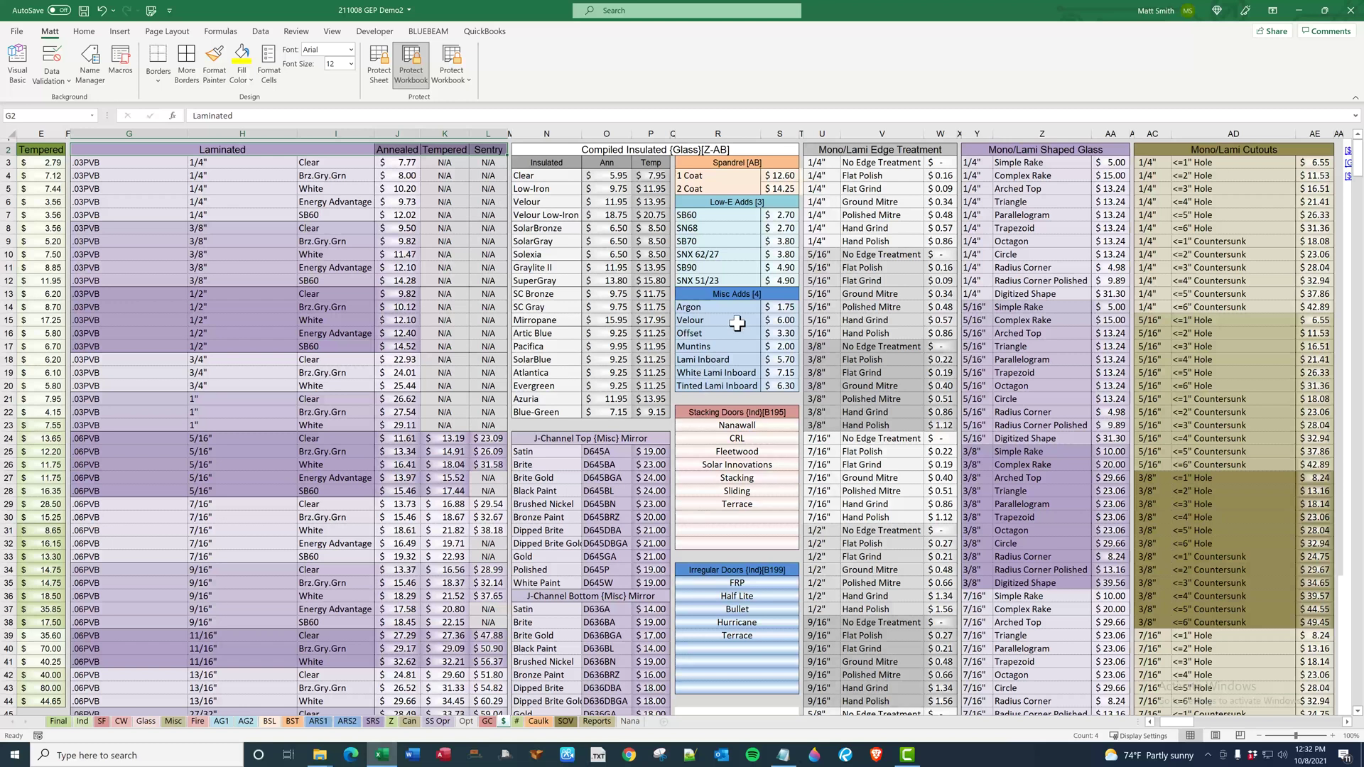
pyautogui.click(547, 174)
pyautogui.click(547, 190)
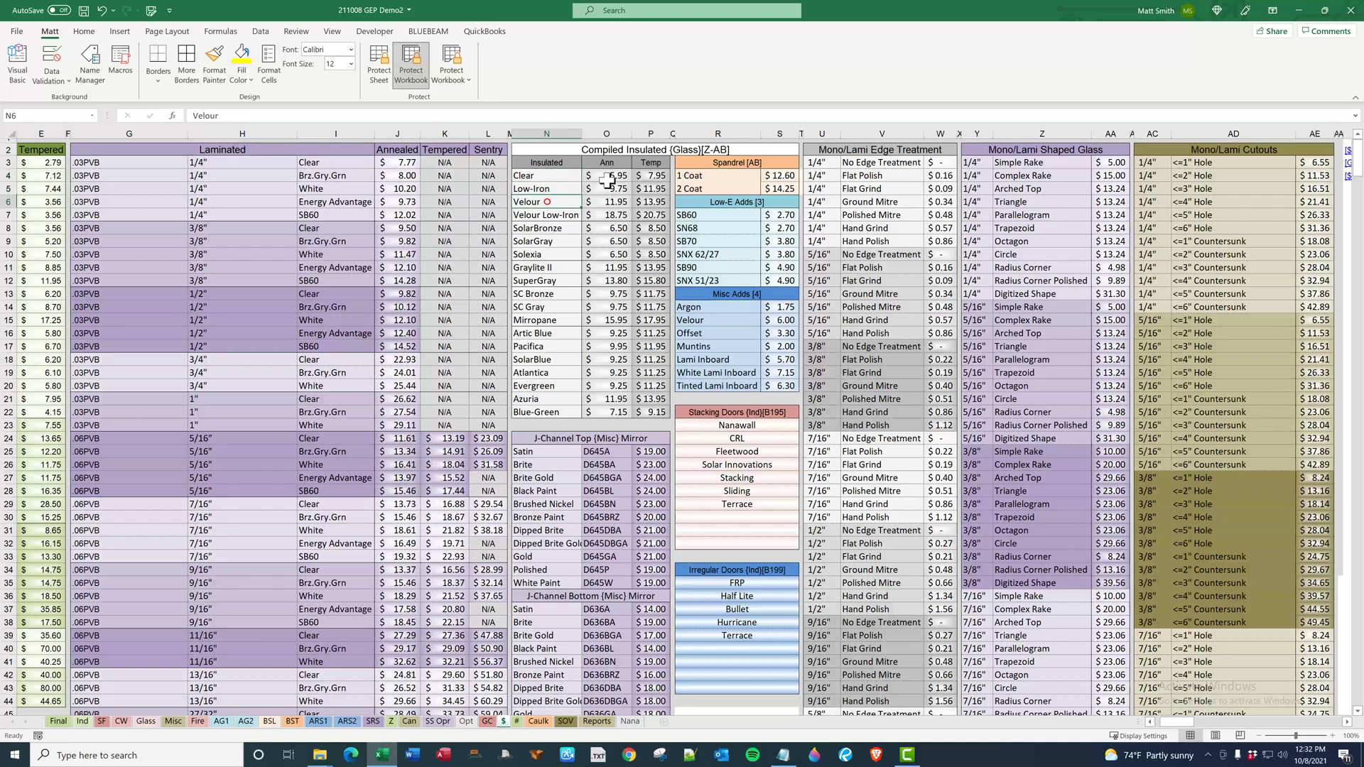
pyautogui.click(606, 175)
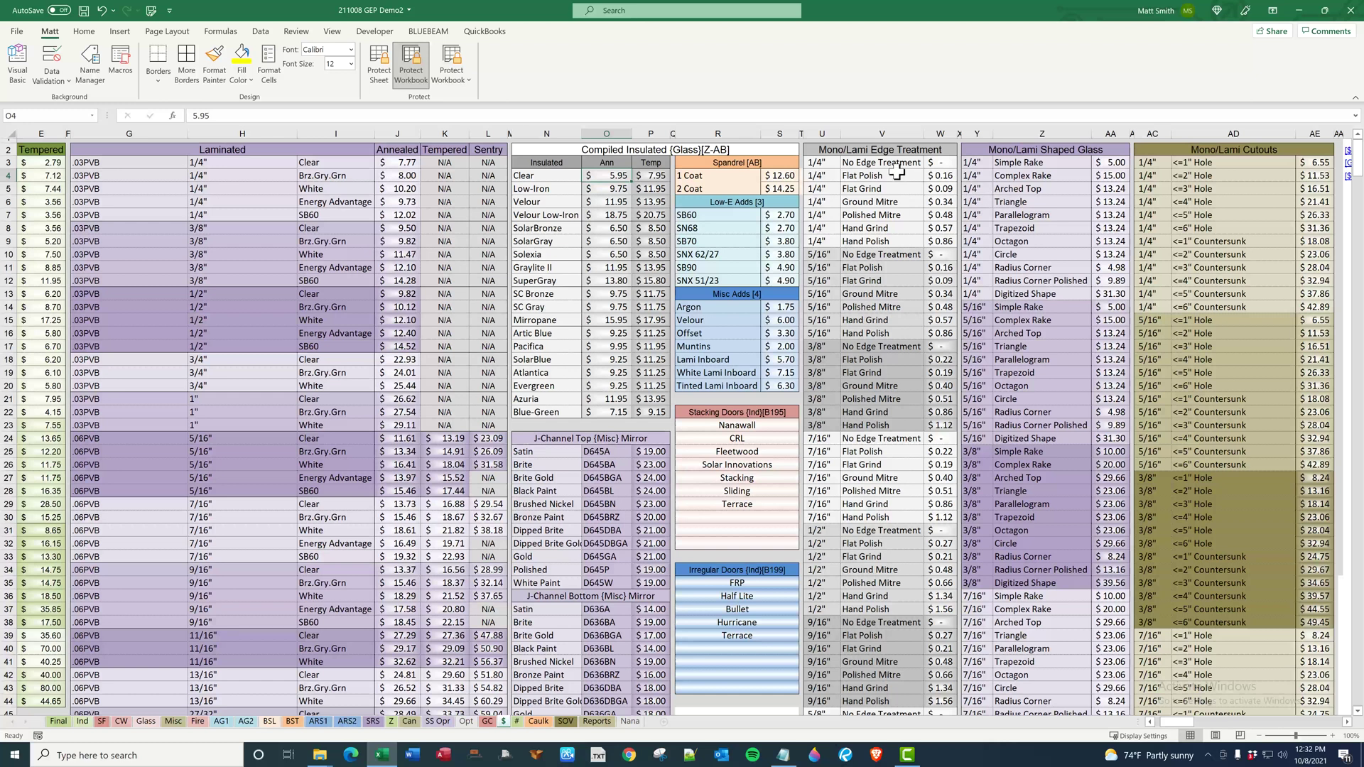
pyautogui.click(909, 149)
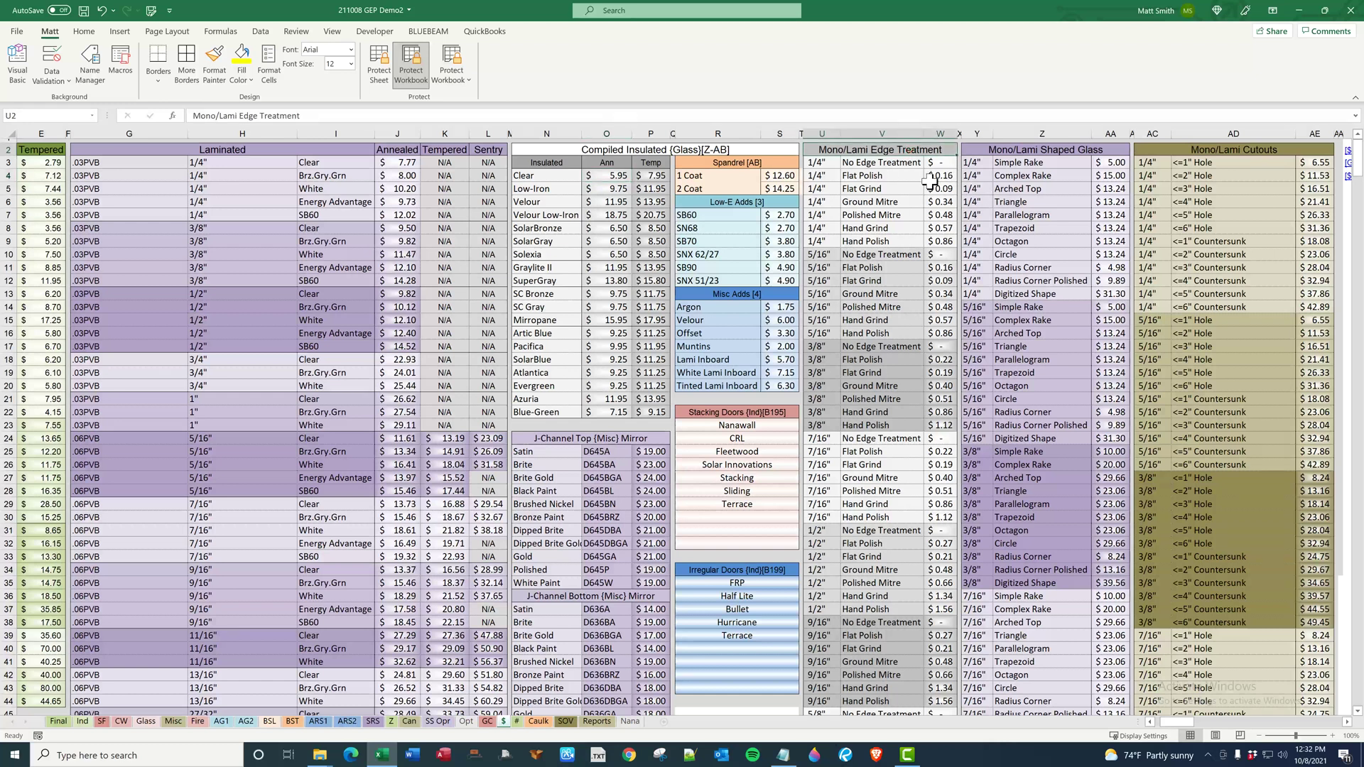
pyautogui.click(941, 543)
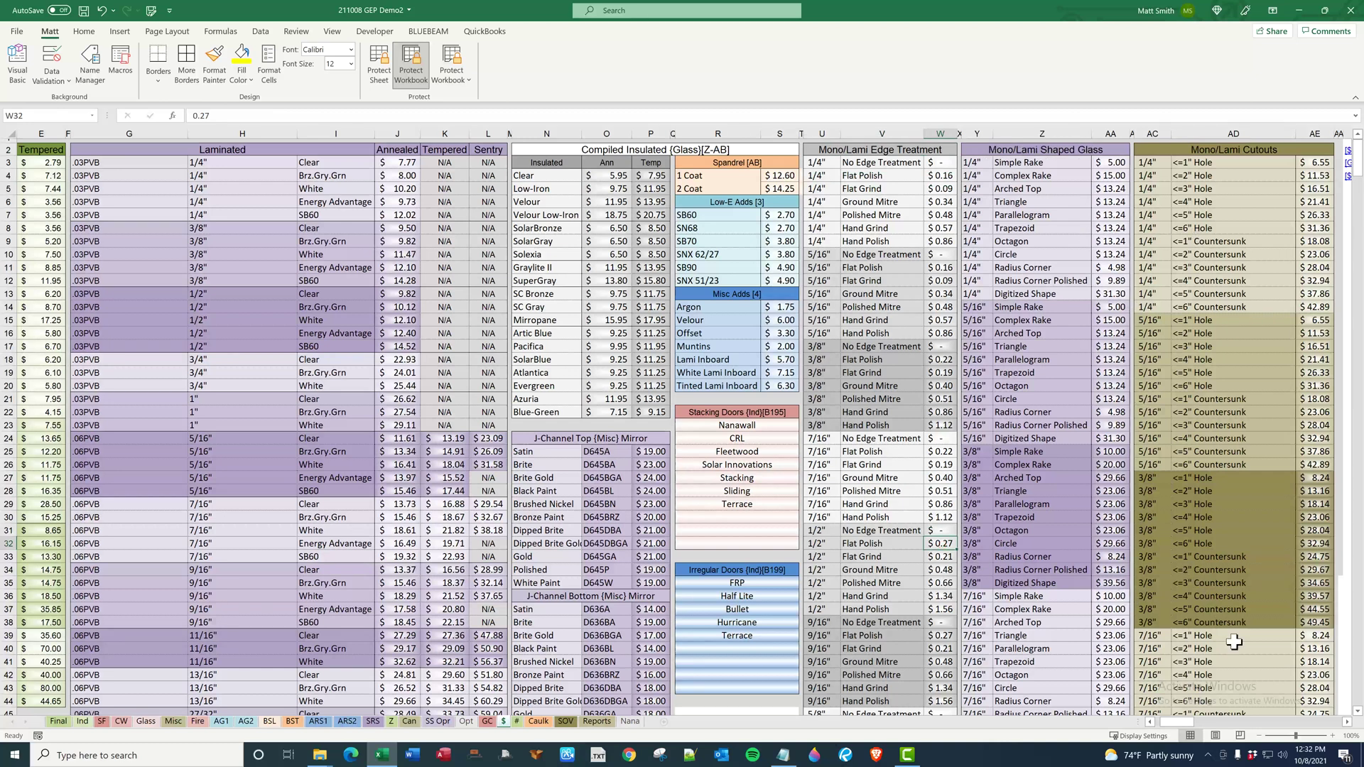
# Examine the Mono/Lami Cutouts table, including the 7/16" countersunk hole sizes and their prices.
pyautogui.click(1346, 721)
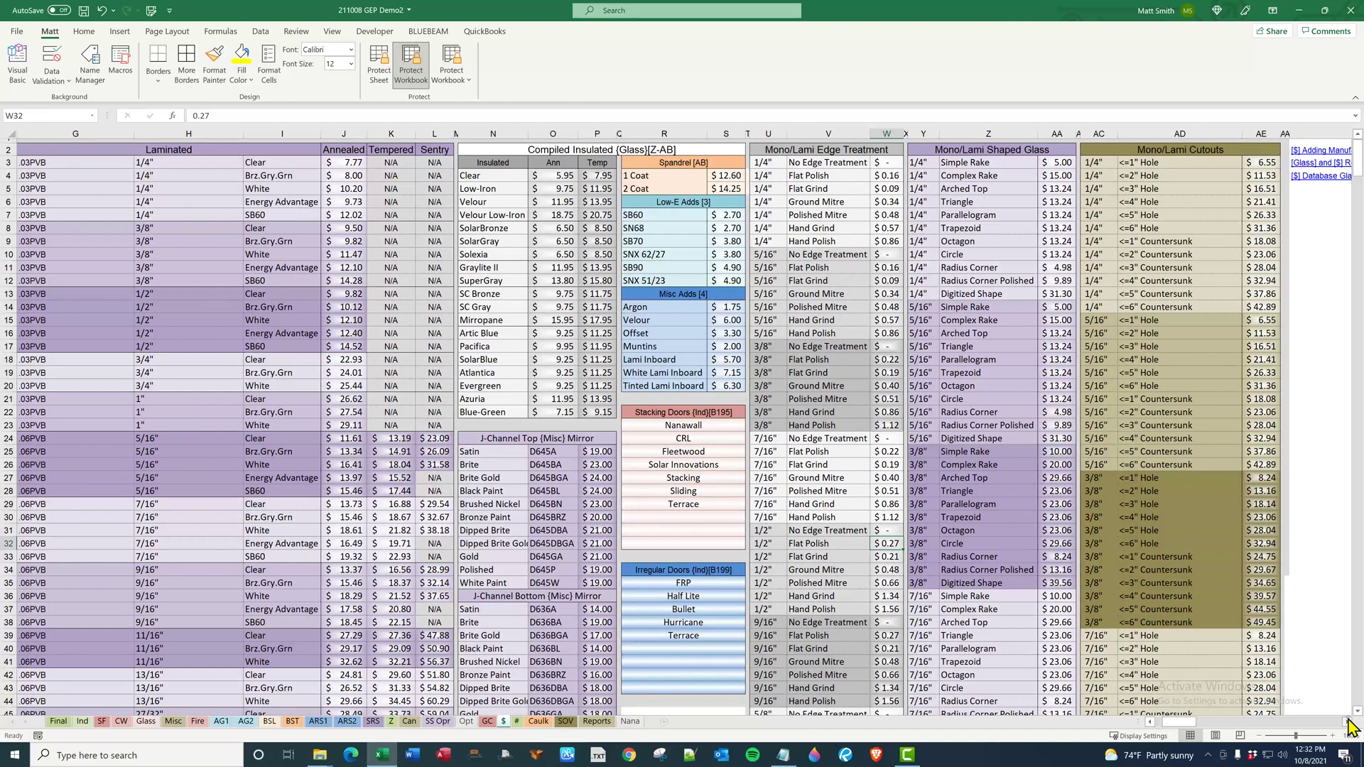
pyautogui.scroll(-11, 929, 283)
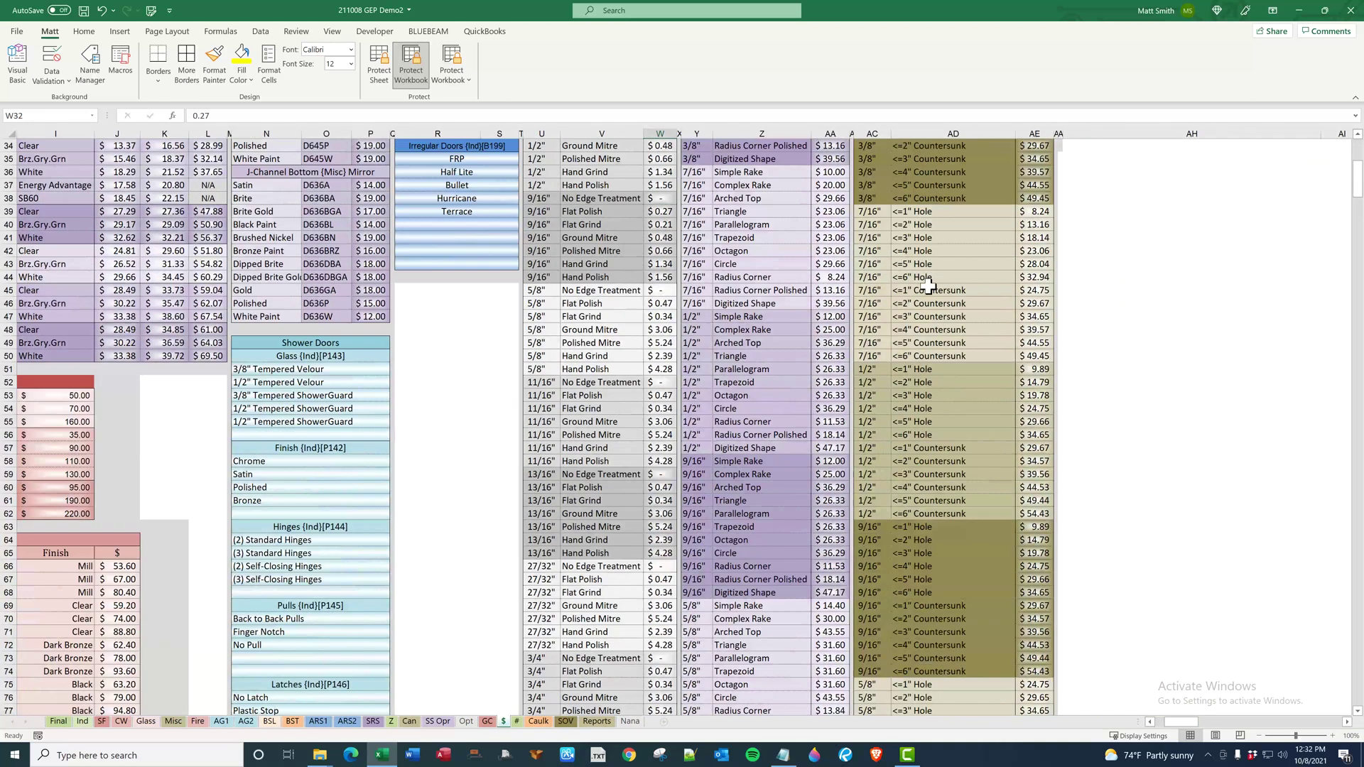
pyautogui.click(924, 305)
pyautogui.click(864, 305)
pyautogui.click(916, 303)
pyautogui.moveTo(1031, 305); pyautogui.dragTo(1032, 317)
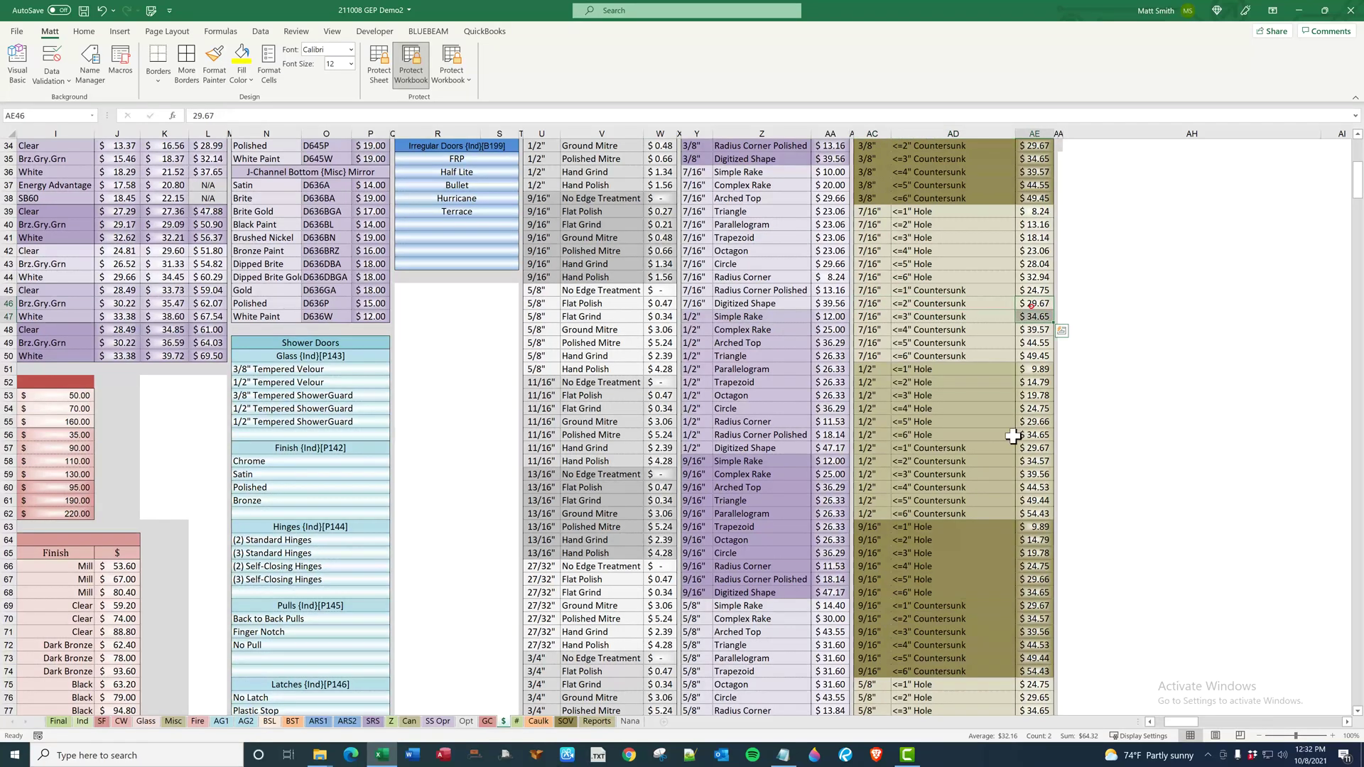
pyautogui.click(1150, 359)
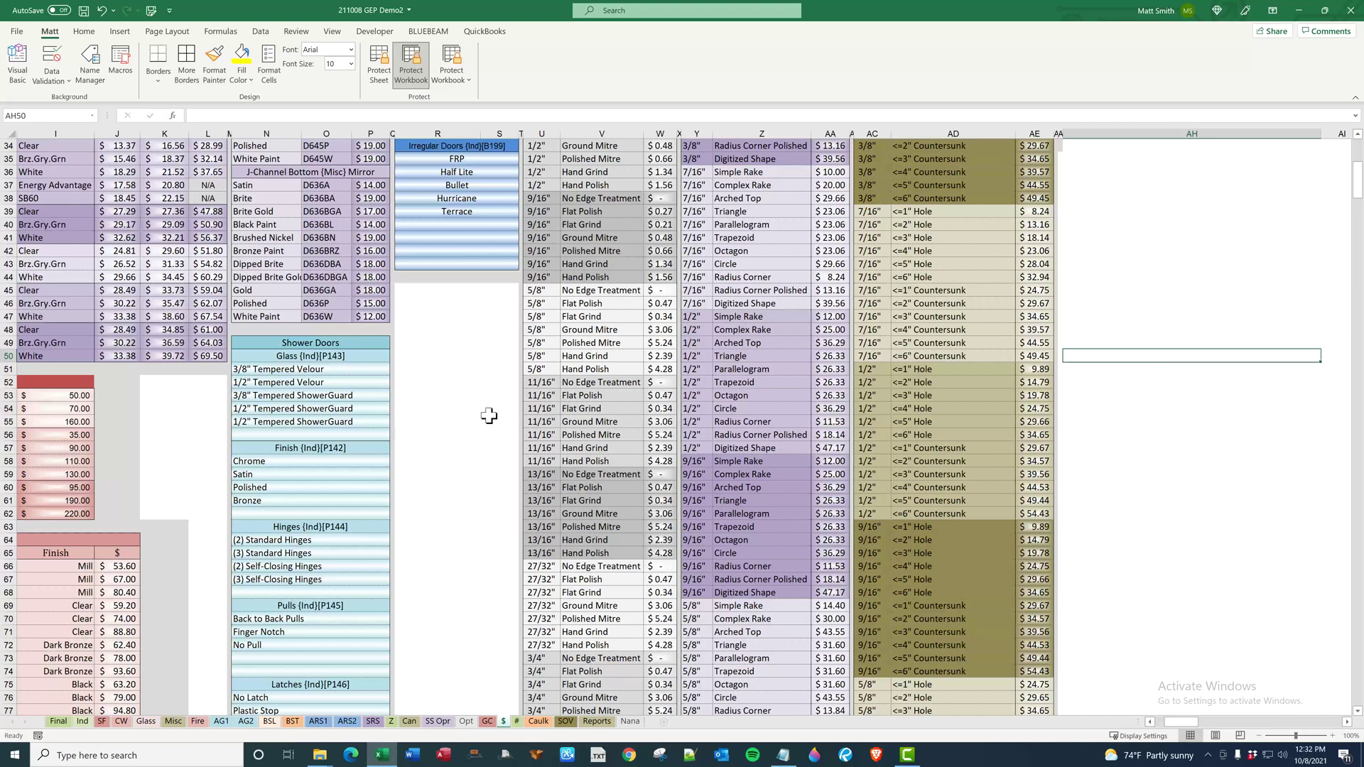
# Copy the 1/2" Tempered ShowerGuard entry in the Shower Doors Glass list and insert the copy there, shifting cells down.
pyautogui.click(292, 423)
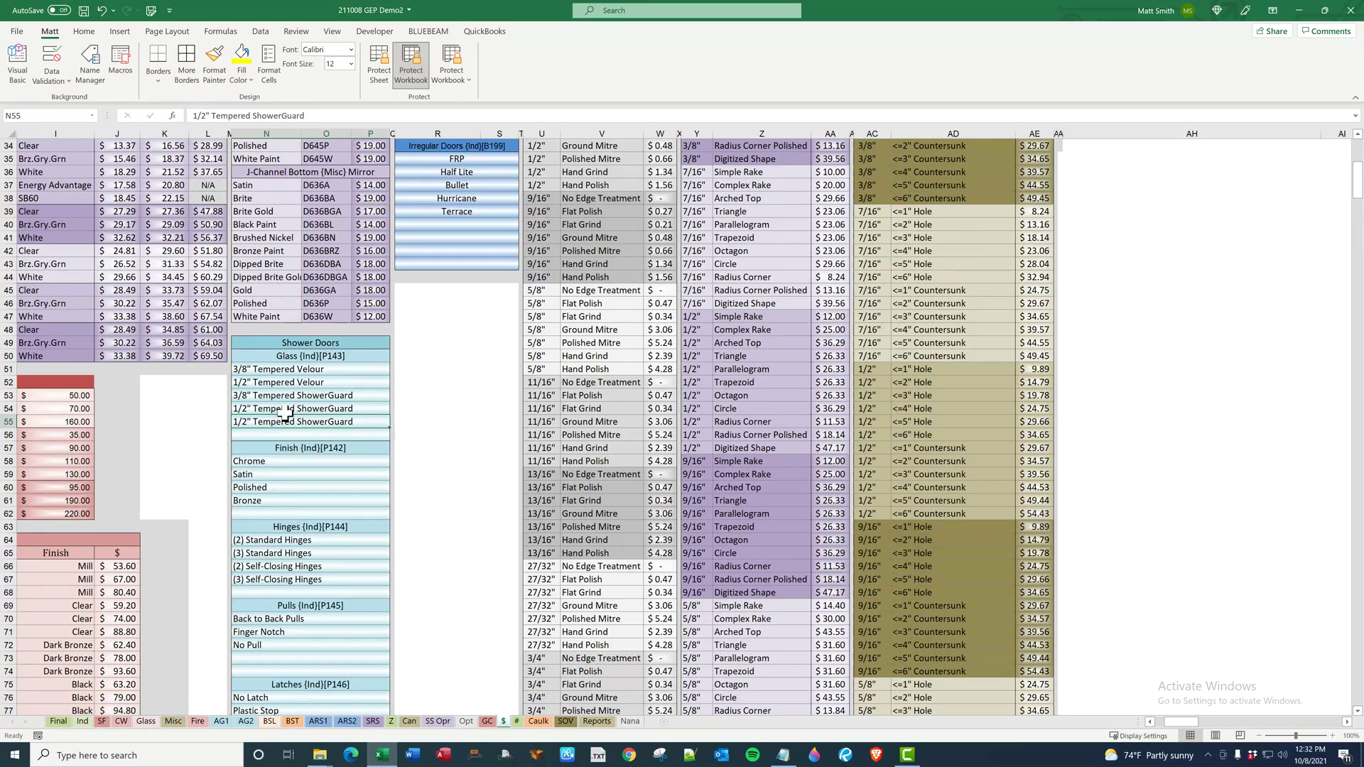
pyautogui.rightClick(282, 413)
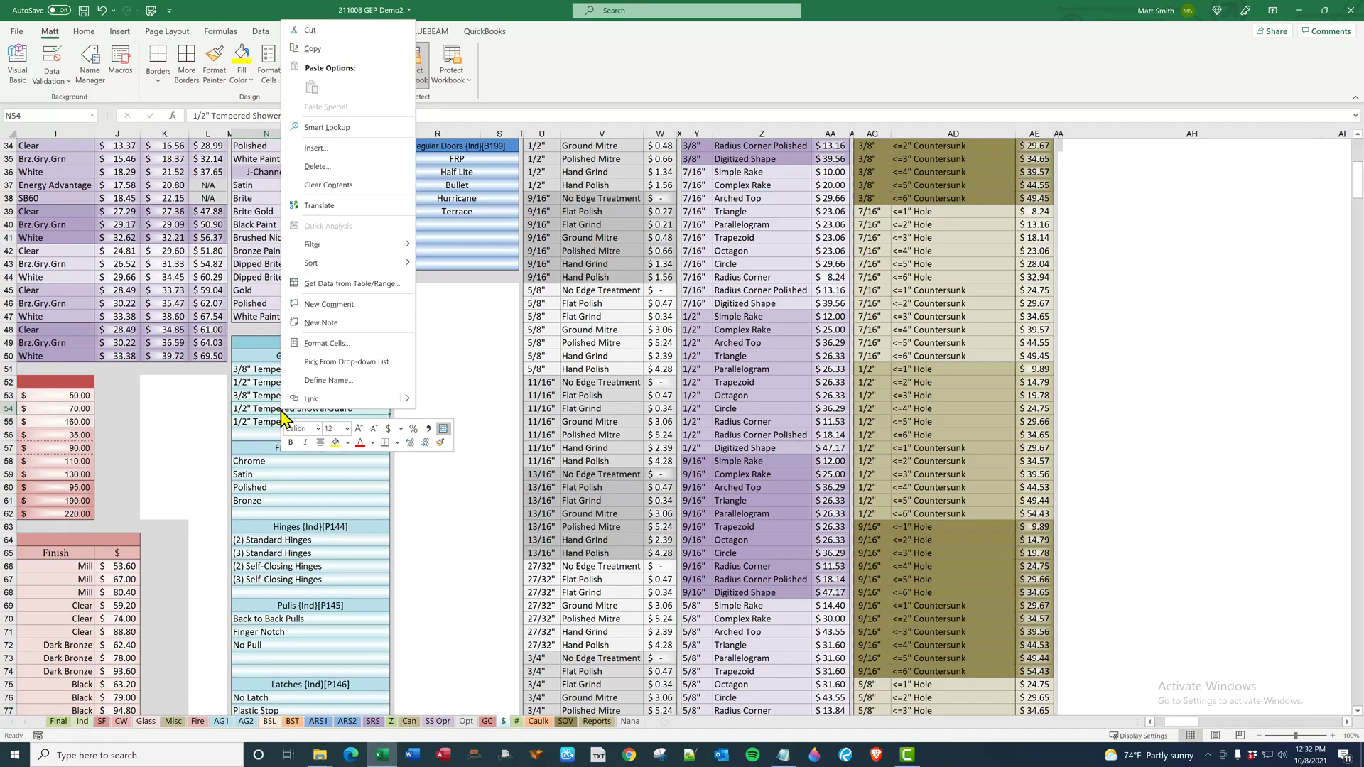
pyautogui.click(304, 50)
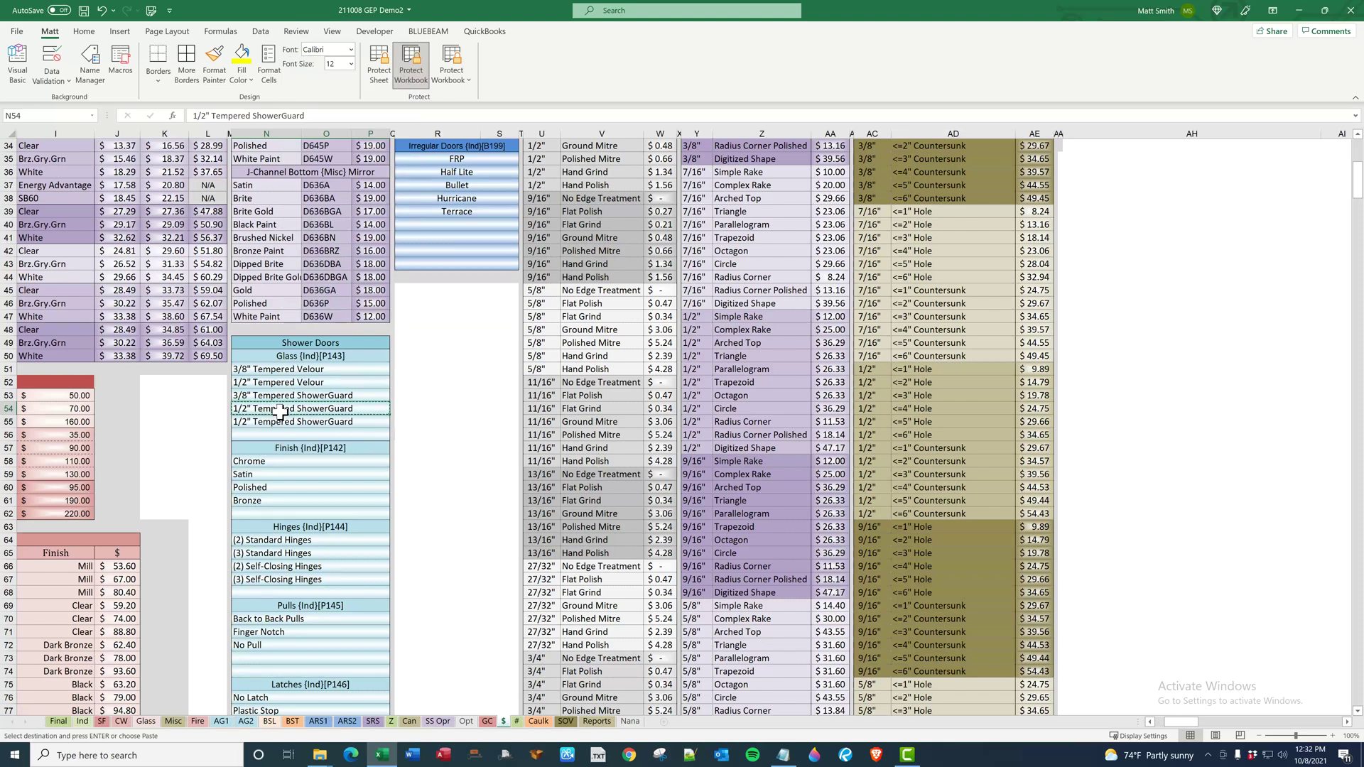
pyautogui.rightClick(282, 413)
pyautogui.click(344, 159)
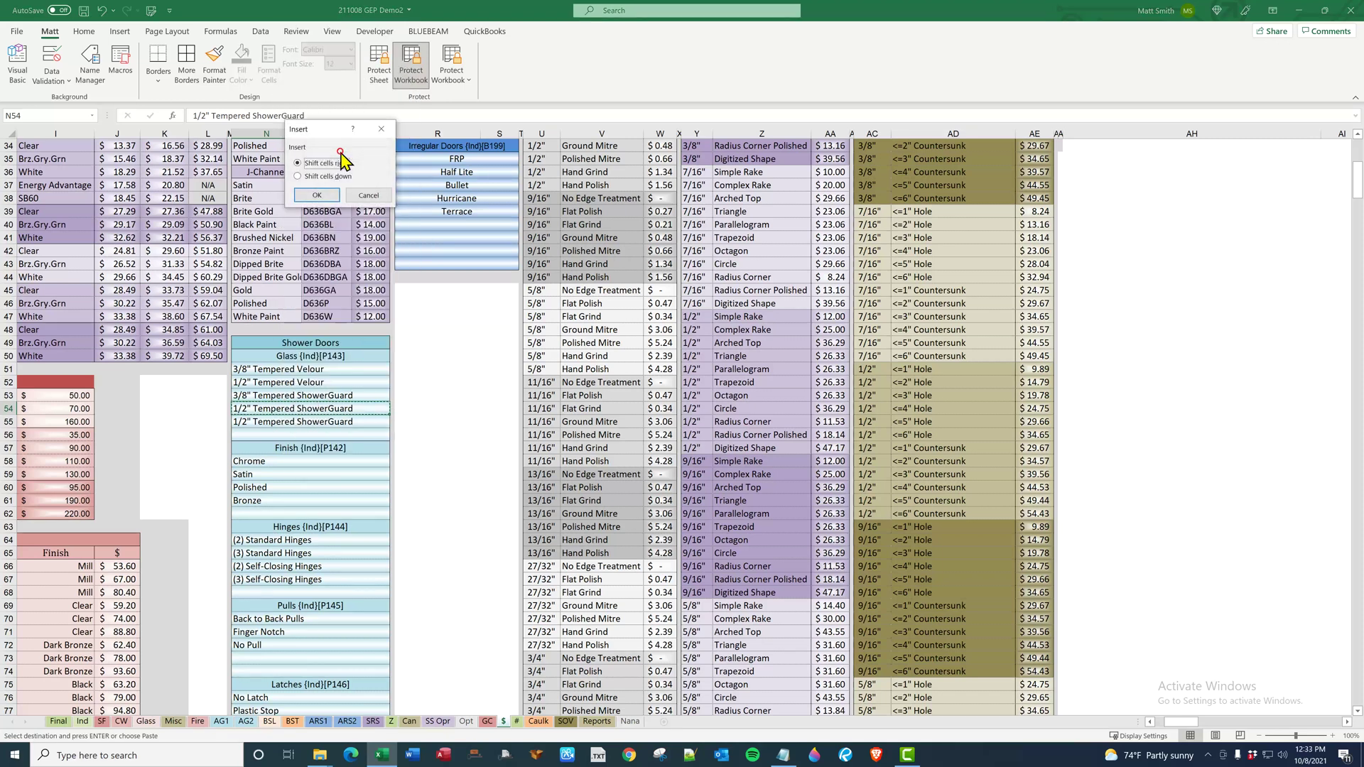
pyautogui.click(334, 177)
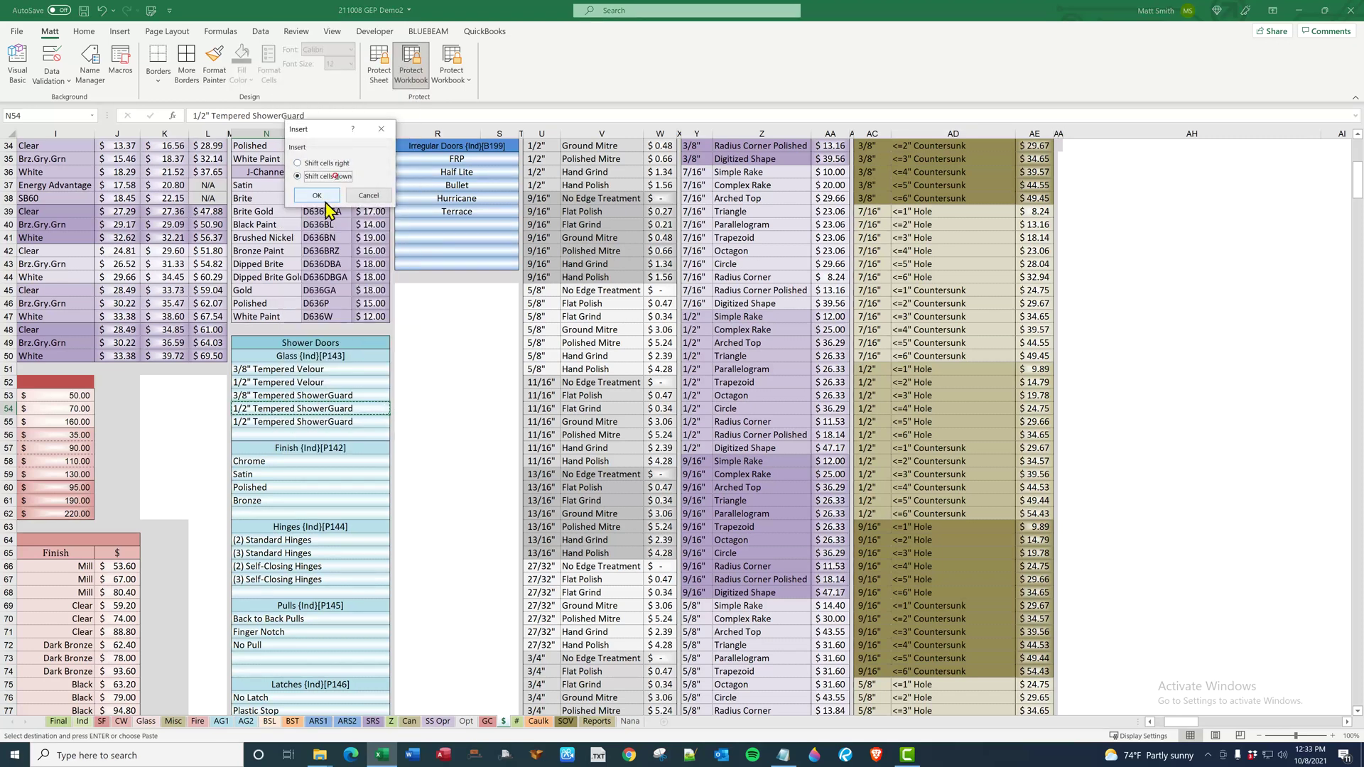
pyautogui.click(317, 194)
pyautogui.click(451, 408)
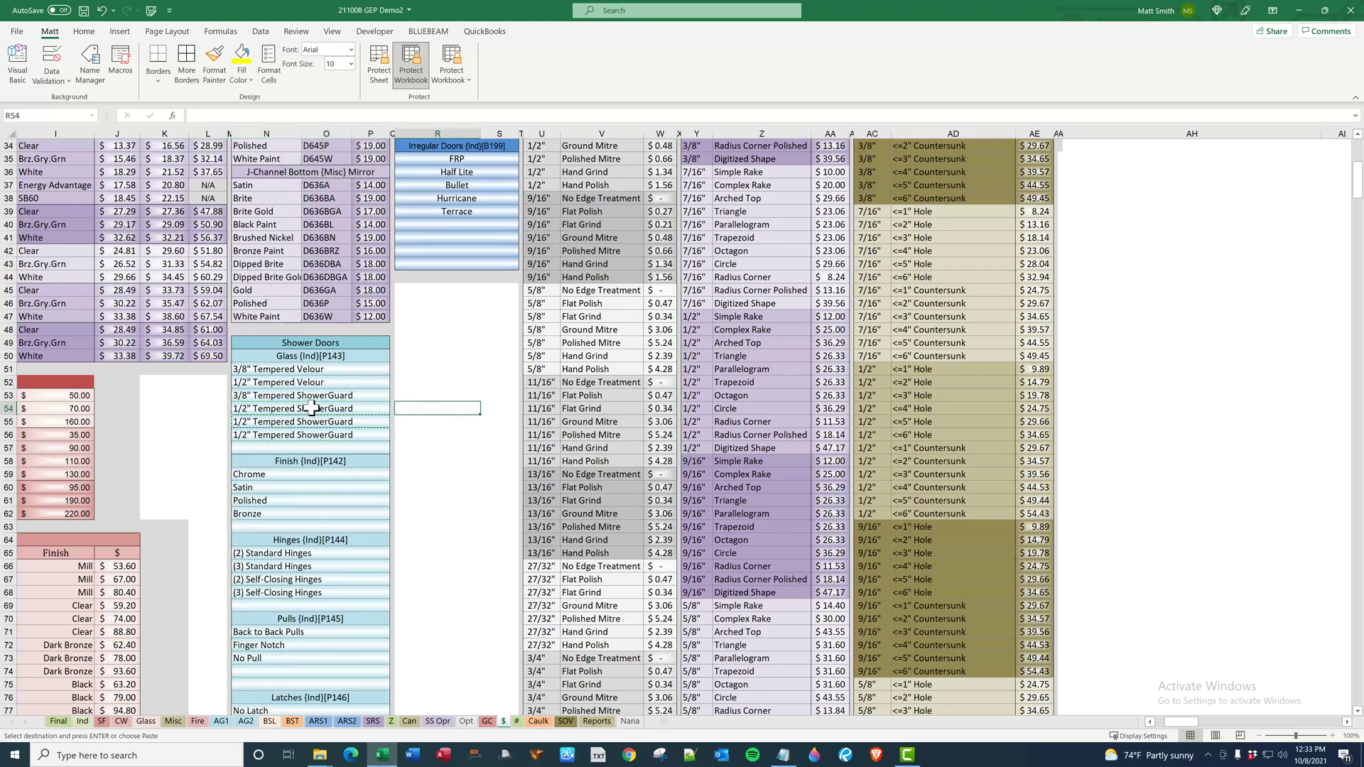
# Check which cells the _Shower1Glass named range covers by jumping to it.
pyautogui.click(313, 409)
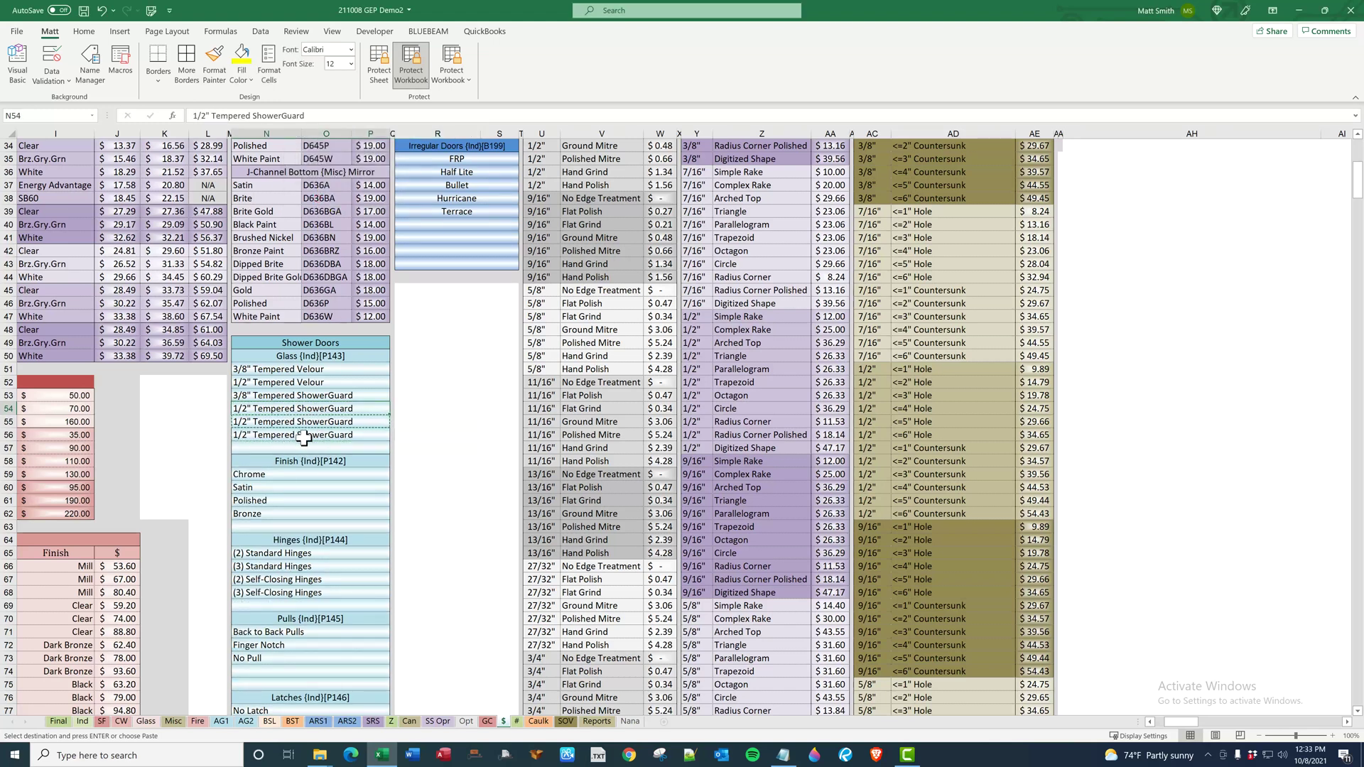
pyautogui.click(91, 115)
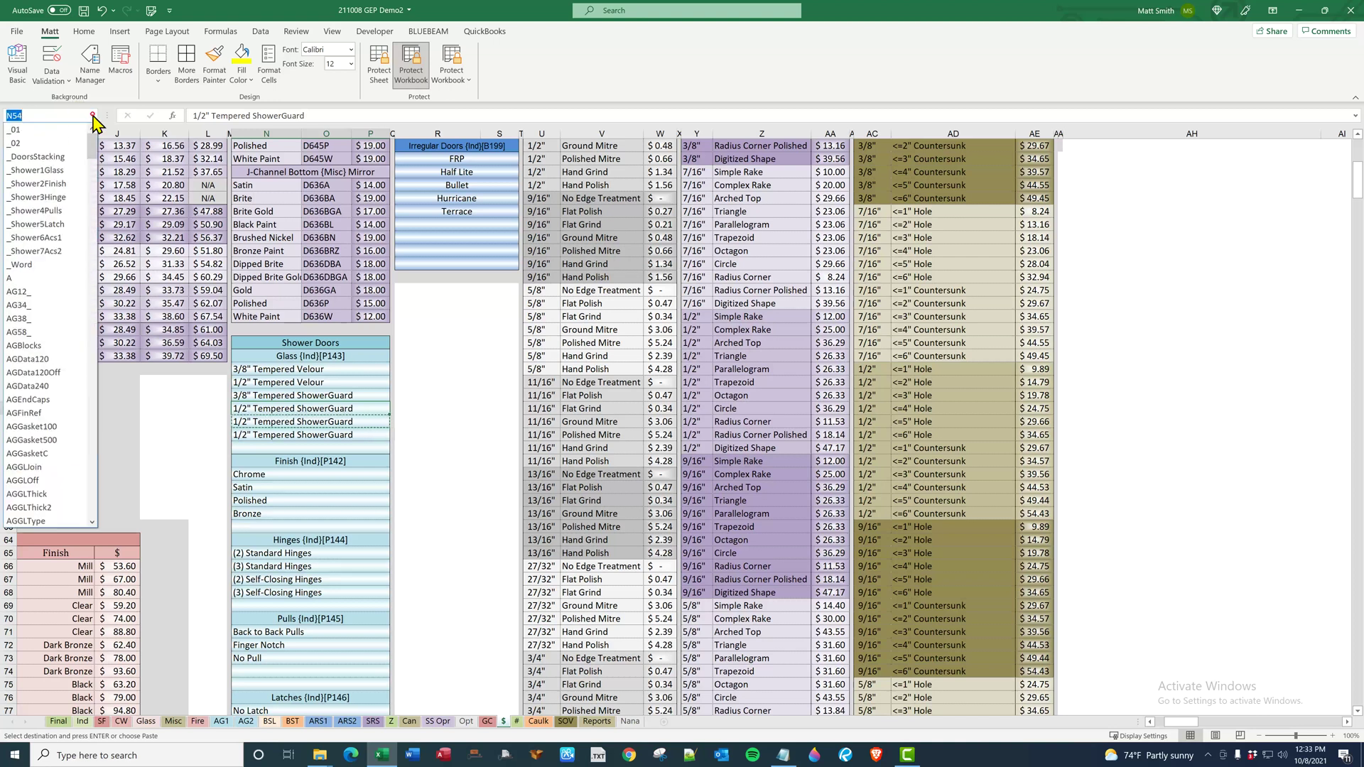
pyautogui.click(67, 171)
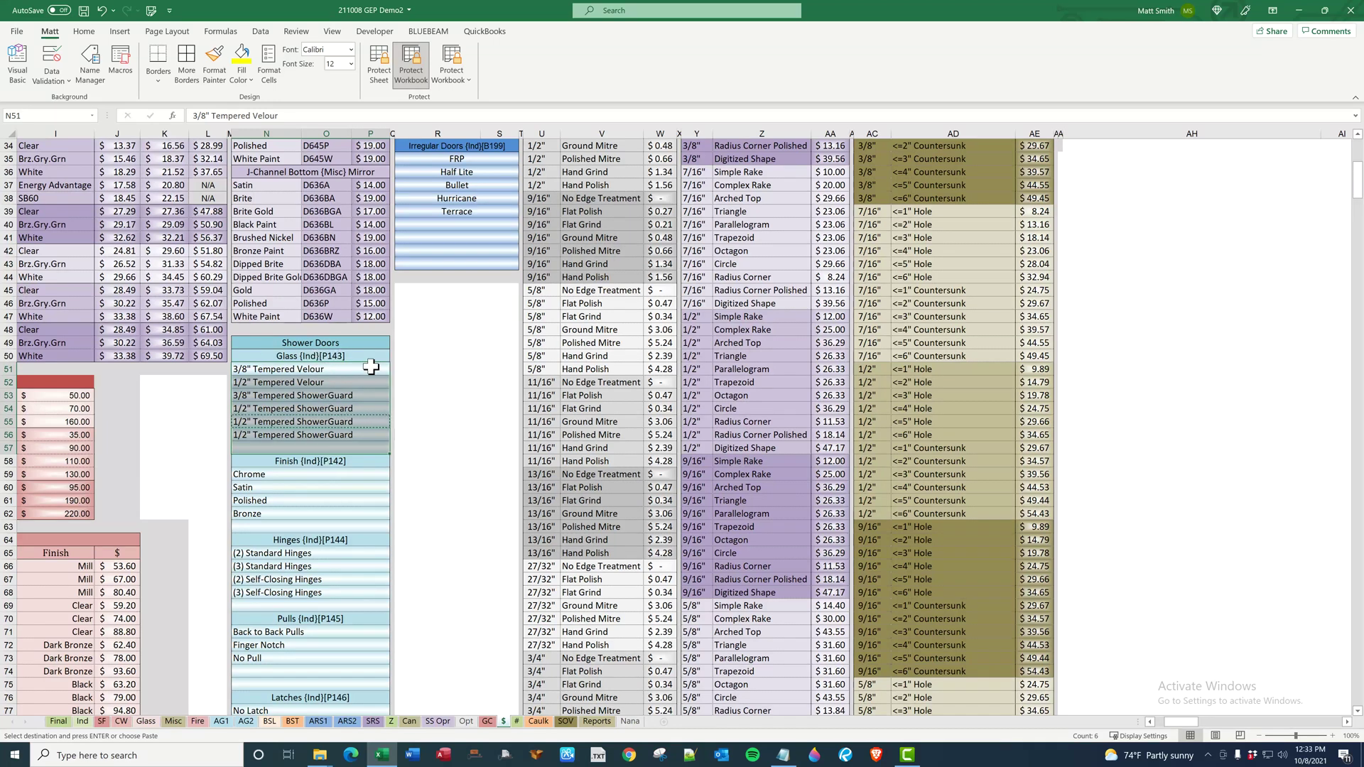
# On the Ind sheet, set the Shower Doors glass type to 1/2" Tempered Velour.
pyautogui.click(84, 721)
pyautogui.scroll(3, 511, 640)
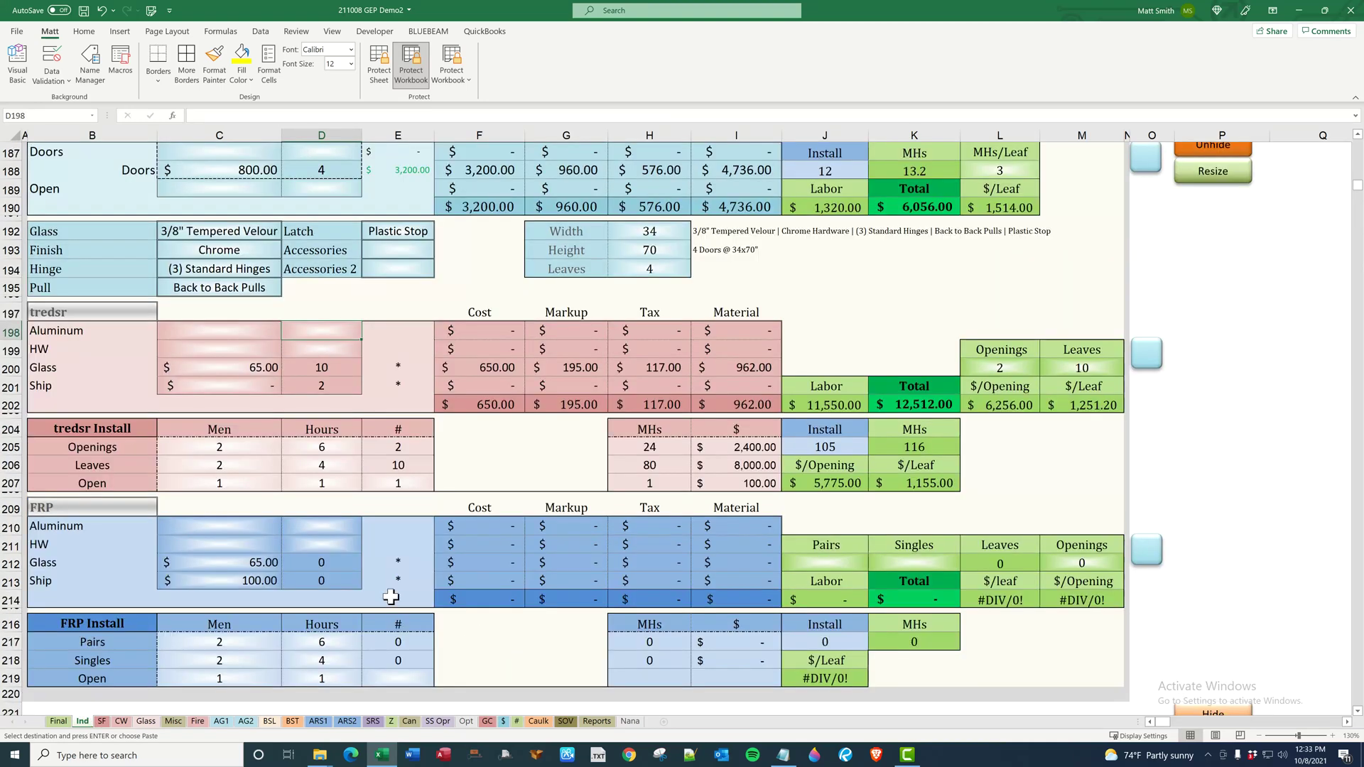
pyautogui.scroll(7, 281, 462)
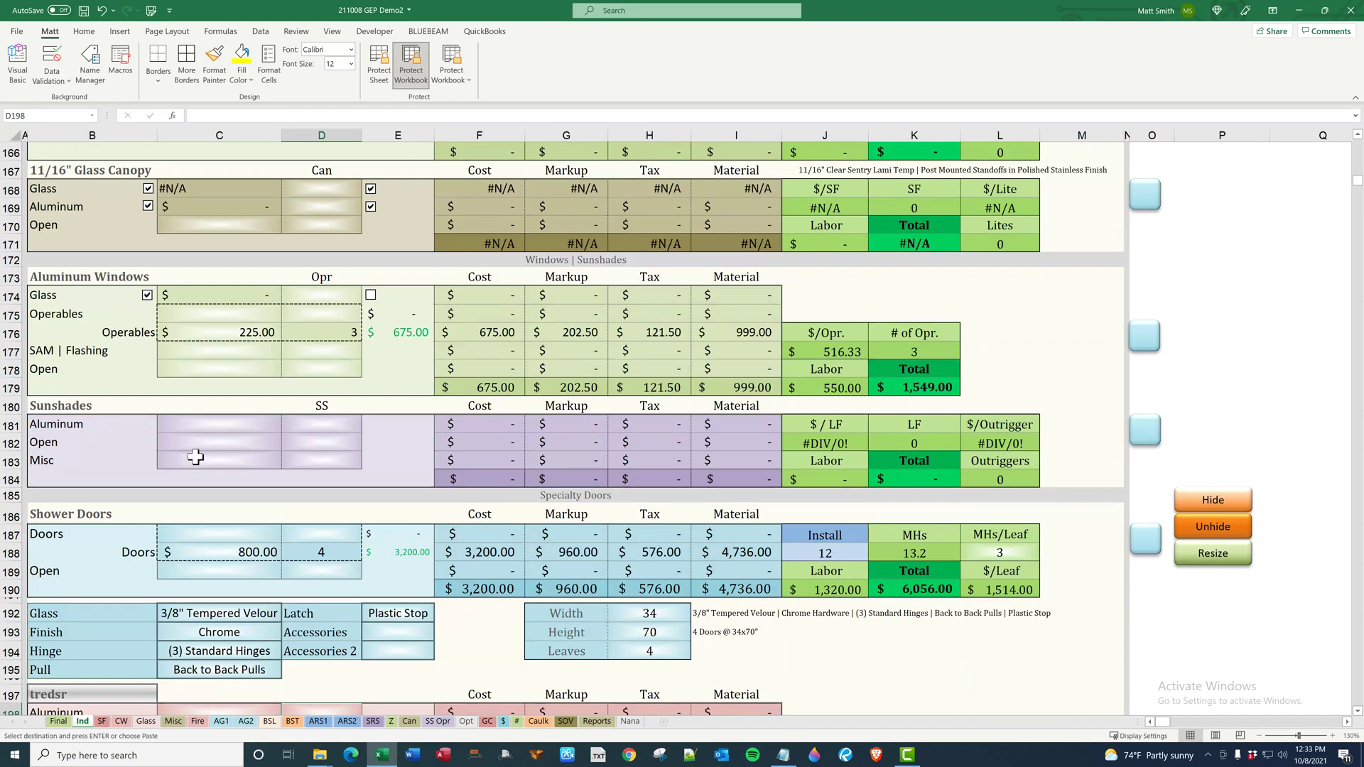
pyautogui.scroll(-1, 433, 476)
pyautogui.click(279, 562)
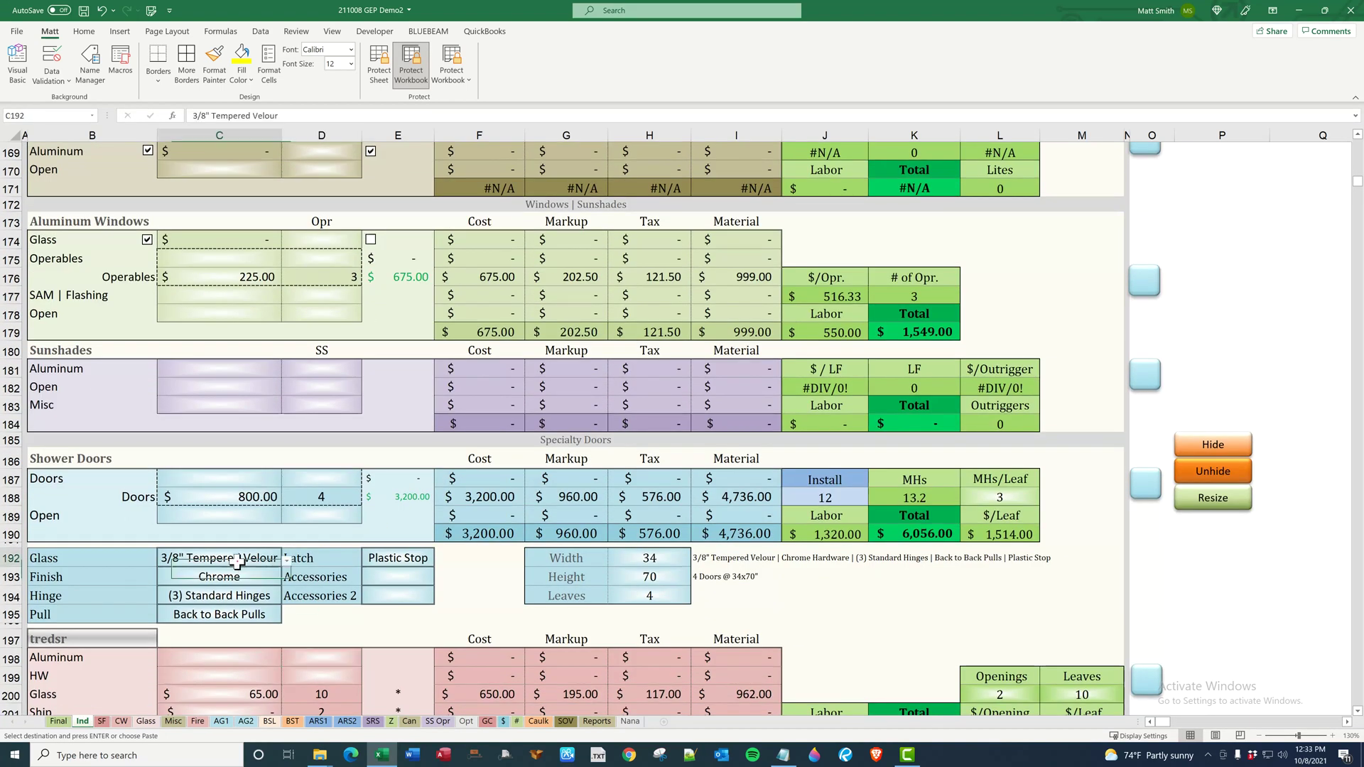
pyautogui.click(284, 561)
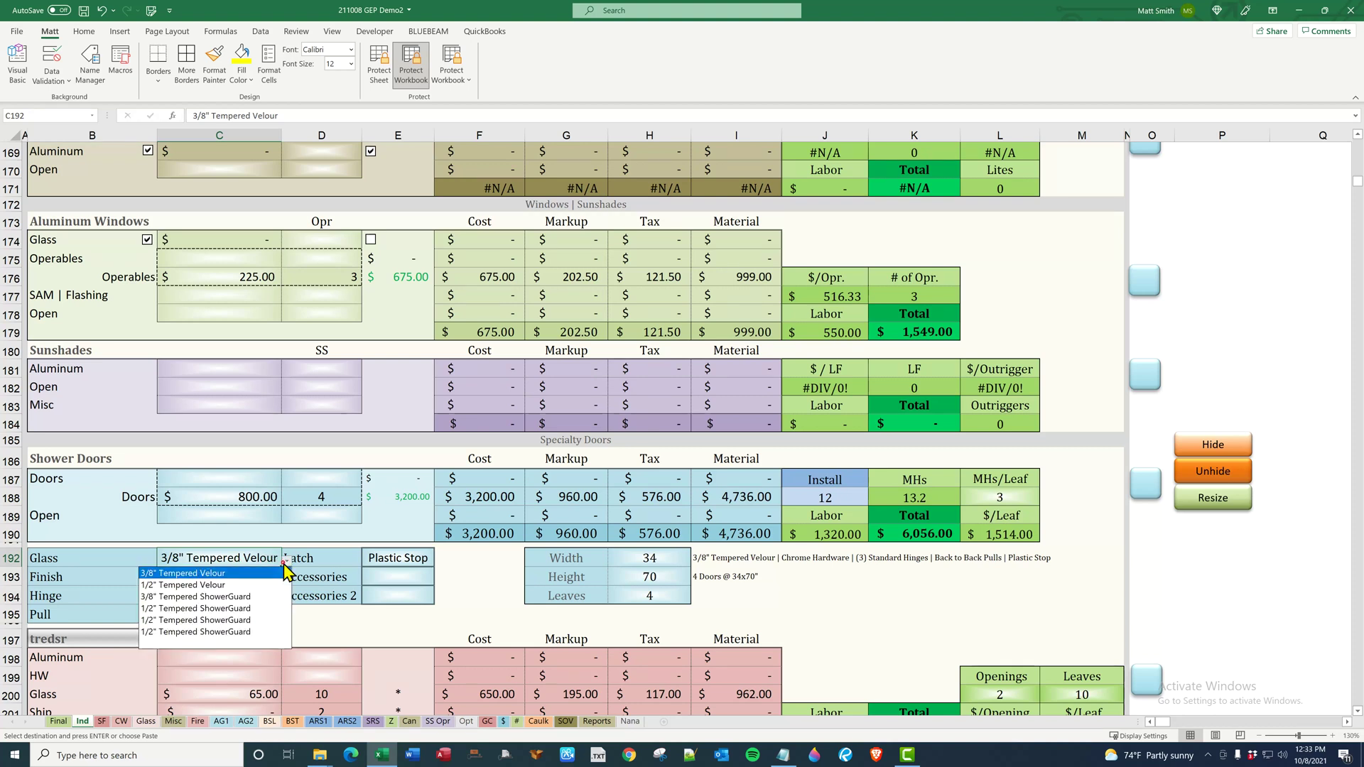
pyautogui.click(221, 611)
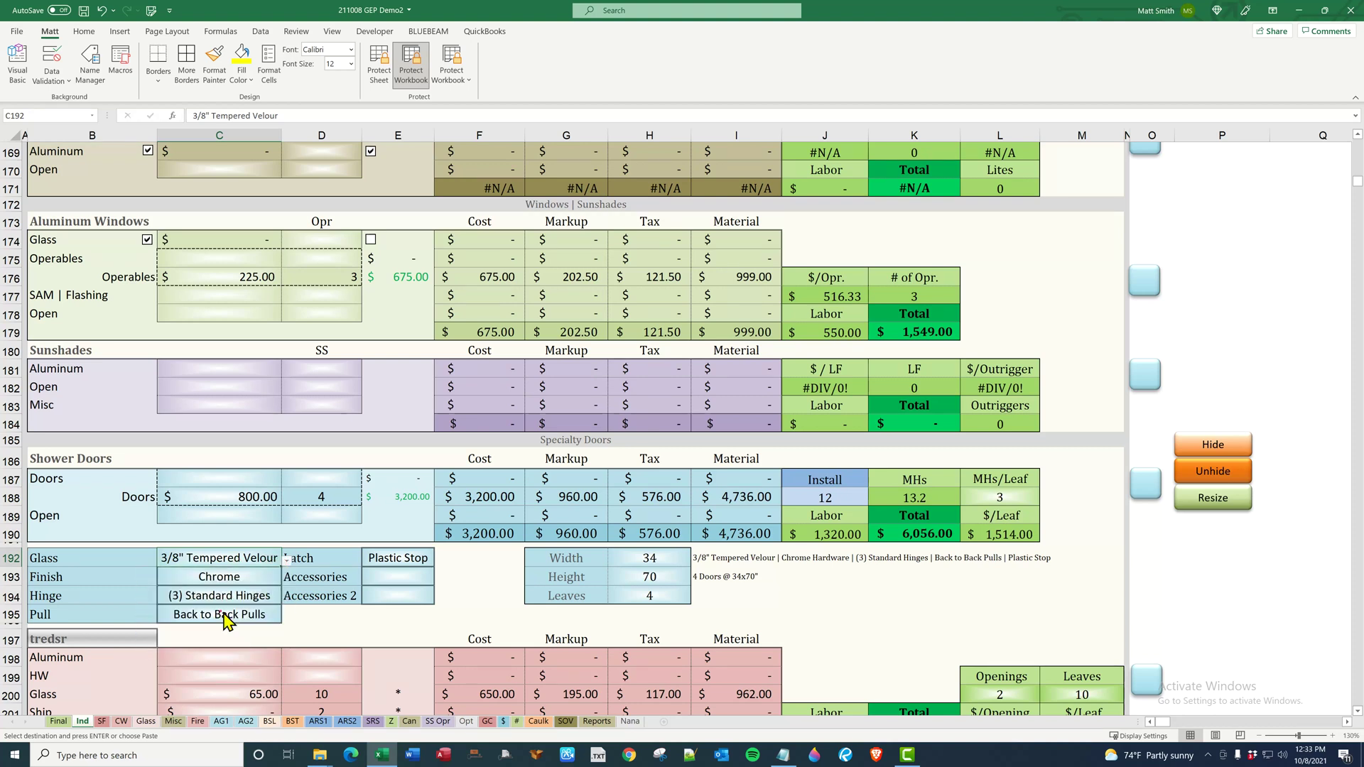
pyautogui.click(285, 564)
pyautogui.click(244, 600)
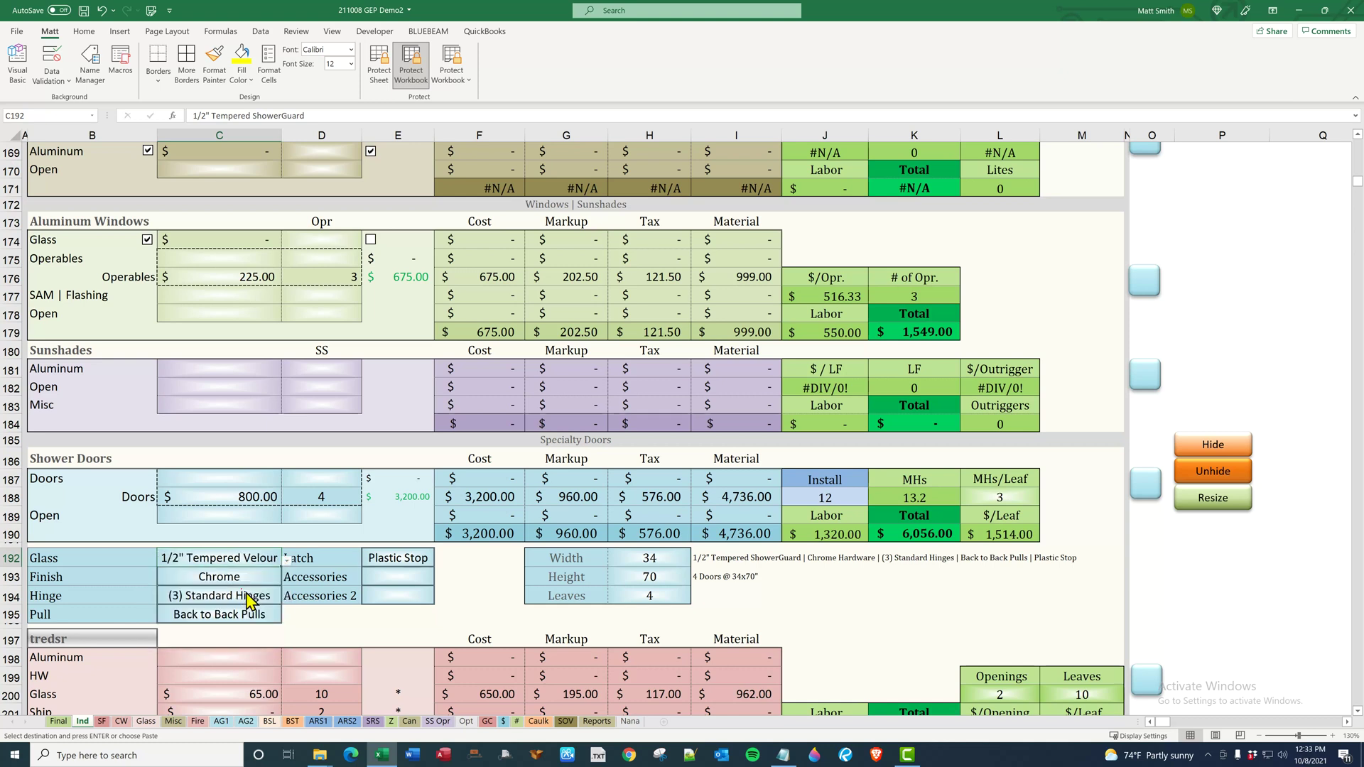
pyautogui.click(449, 619)
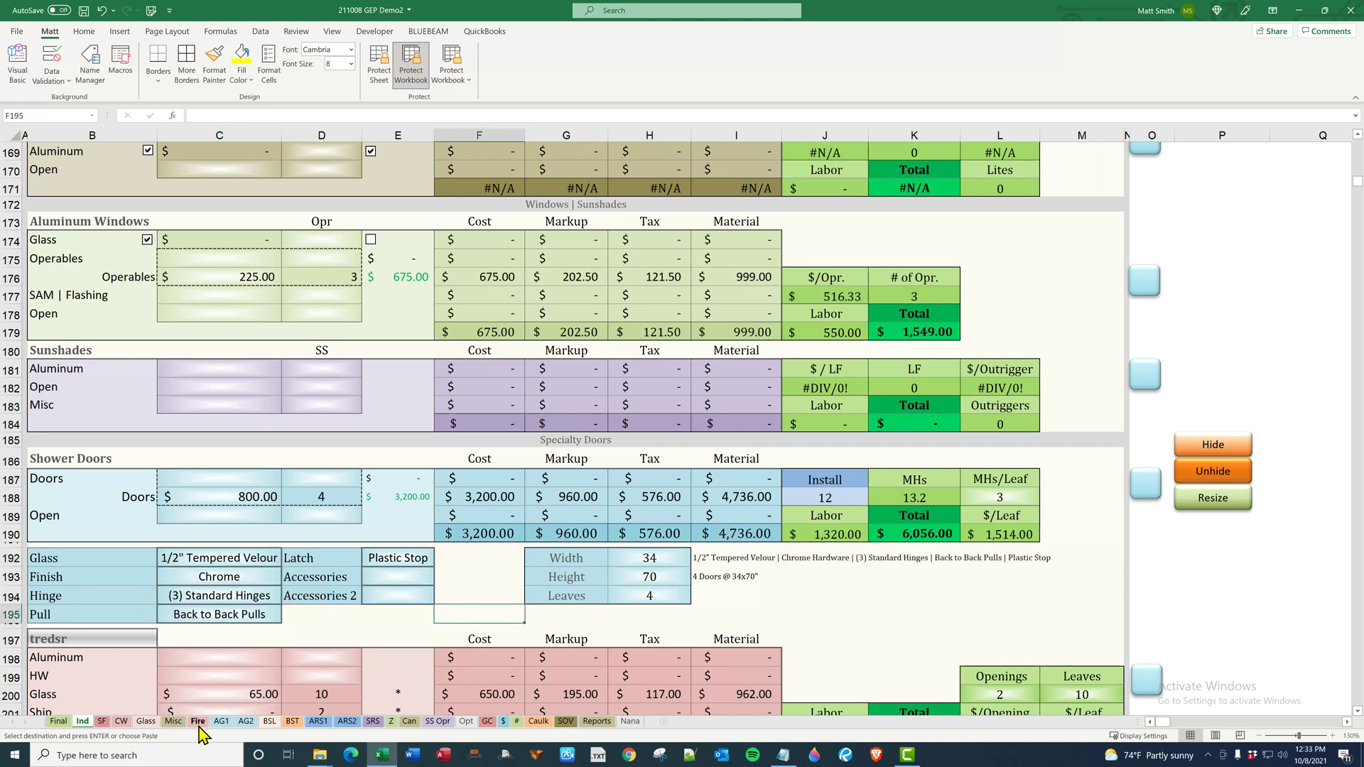
# On the $ sheet, replace the 19' Scissor name in the Utility {SF} & {CW} equipment list with hgfhfd.
pyautogui.click(504, 721)
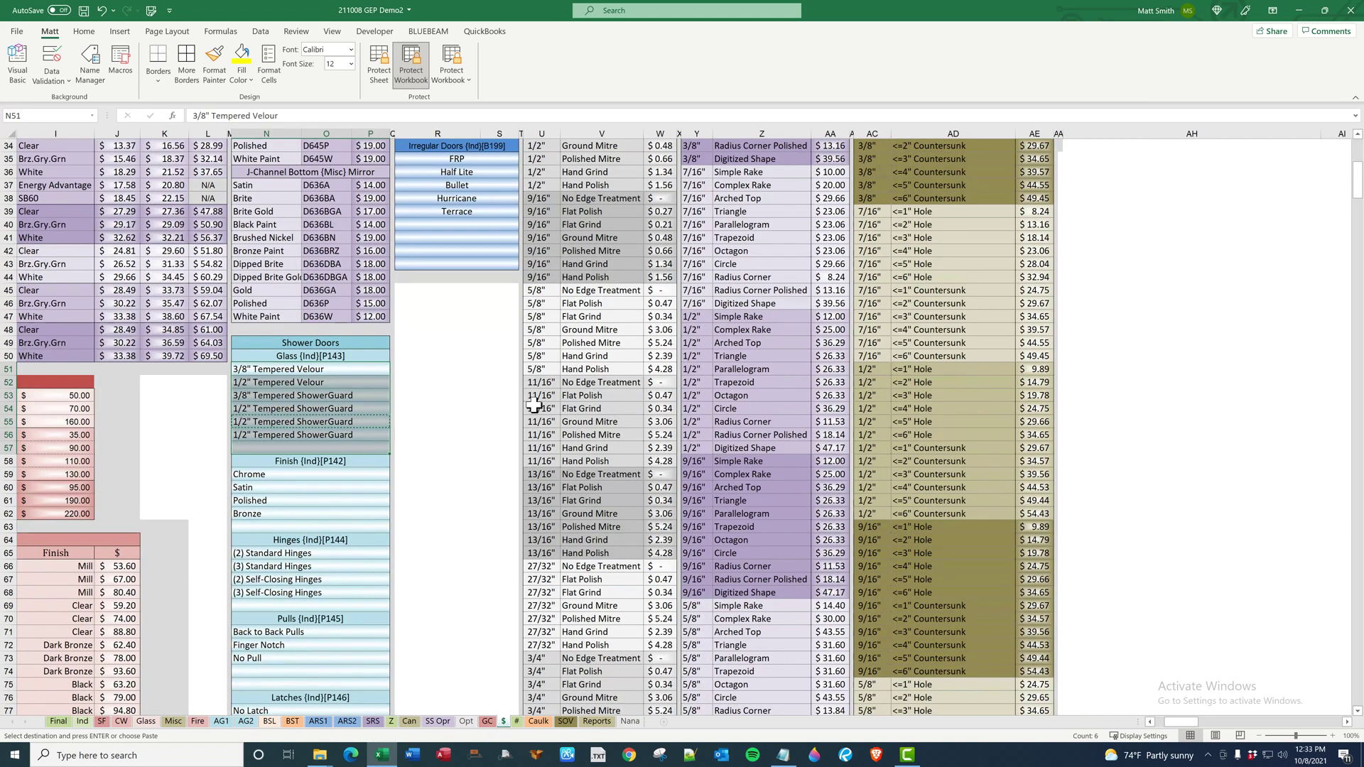
pyautogui.click(500, 369)
pyautogui.scroll(5, 433, 369)
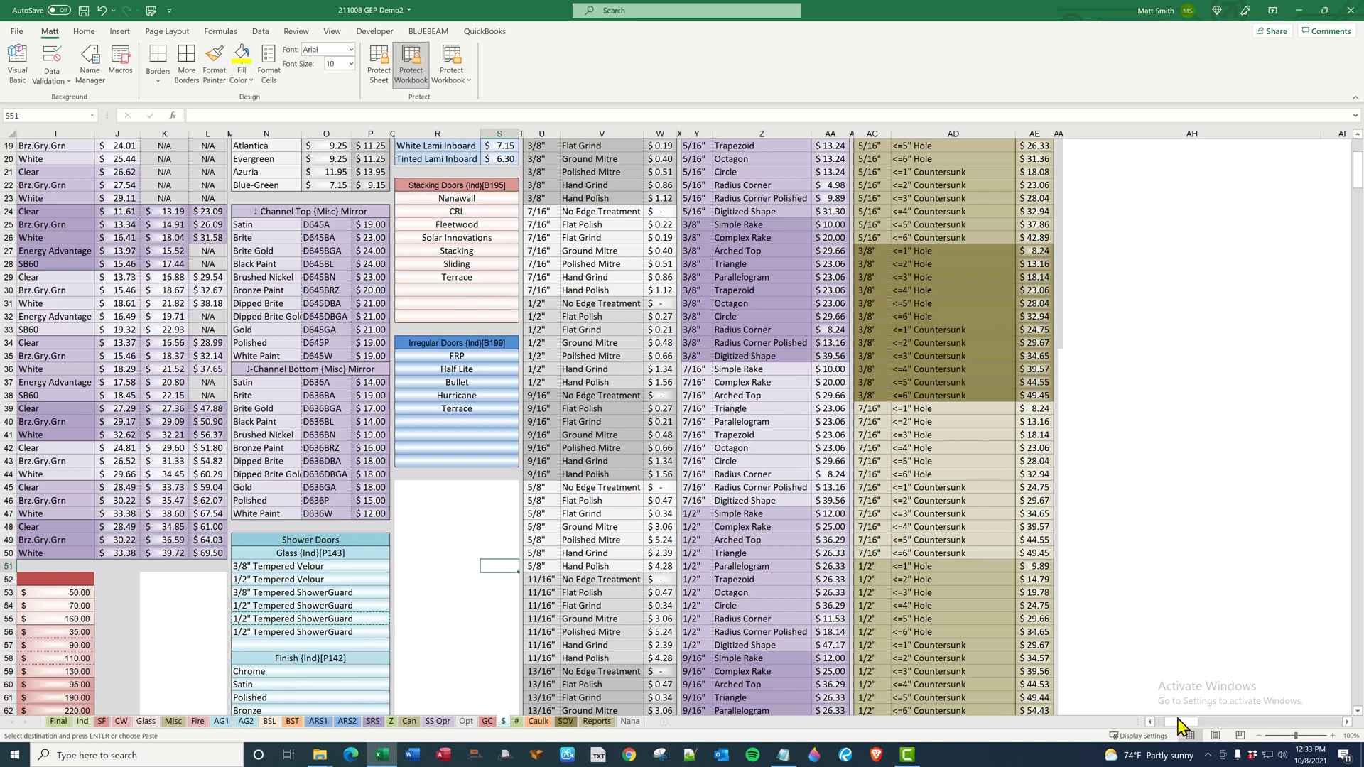
pyautogui.moveTo(1178, 720); pyautogui.dragTo(1136, 720)
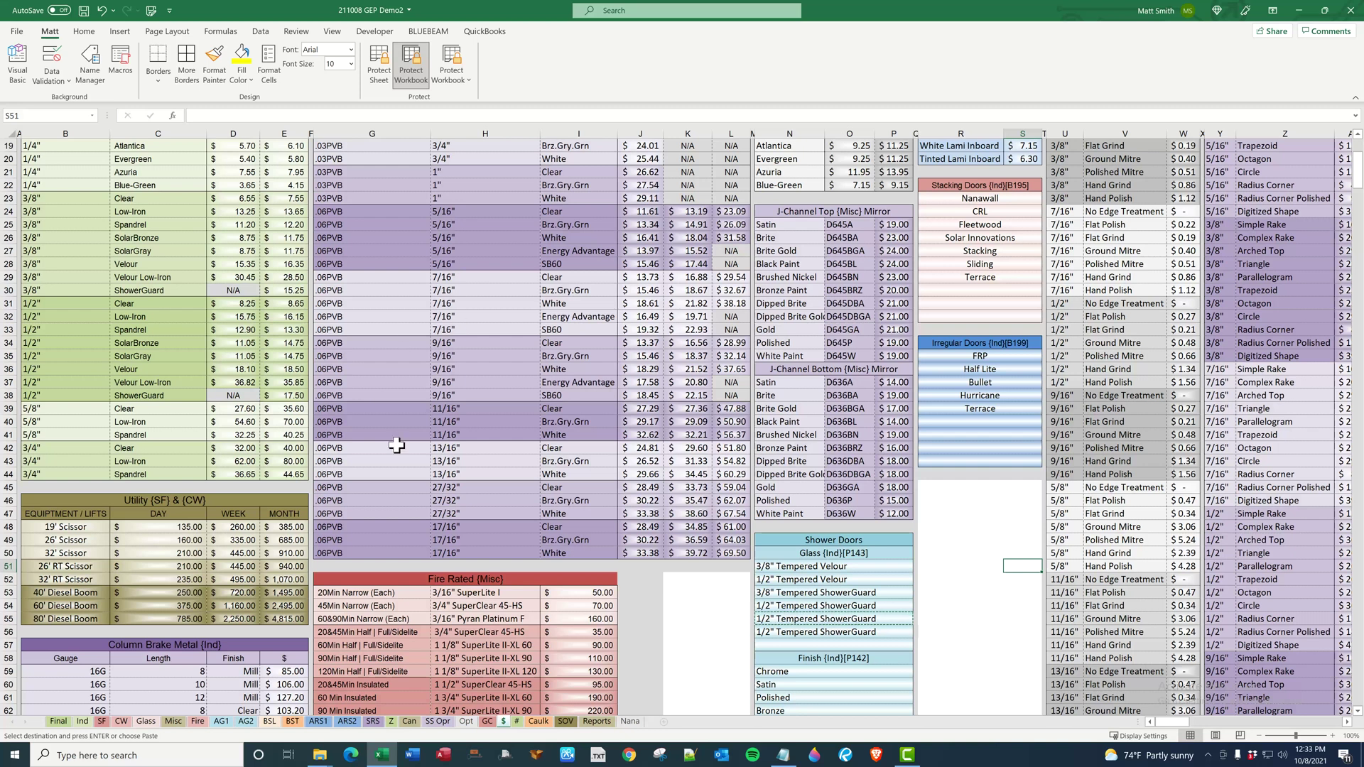
pyautogui.click(200, 496)
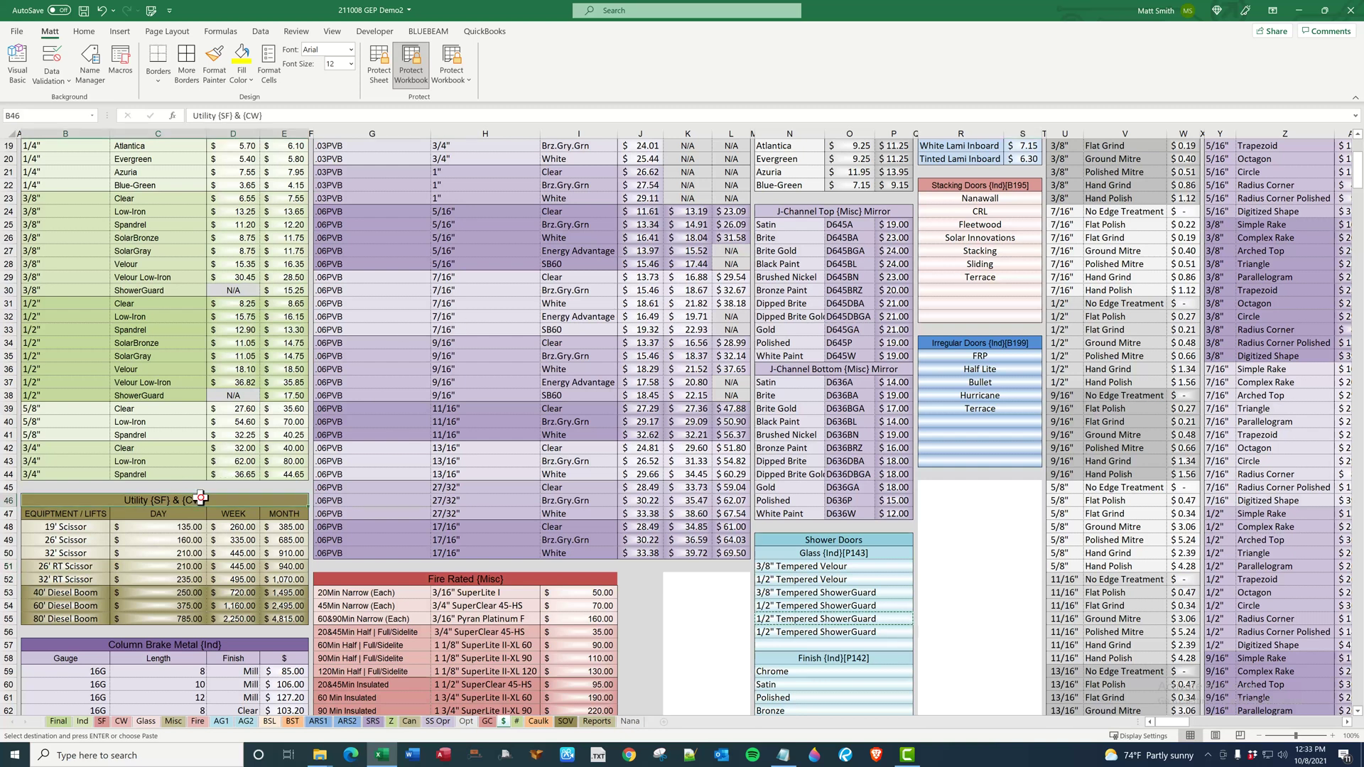
pyautogui.click(78, 526)
pyautogui.scroll(2, 82, 529)
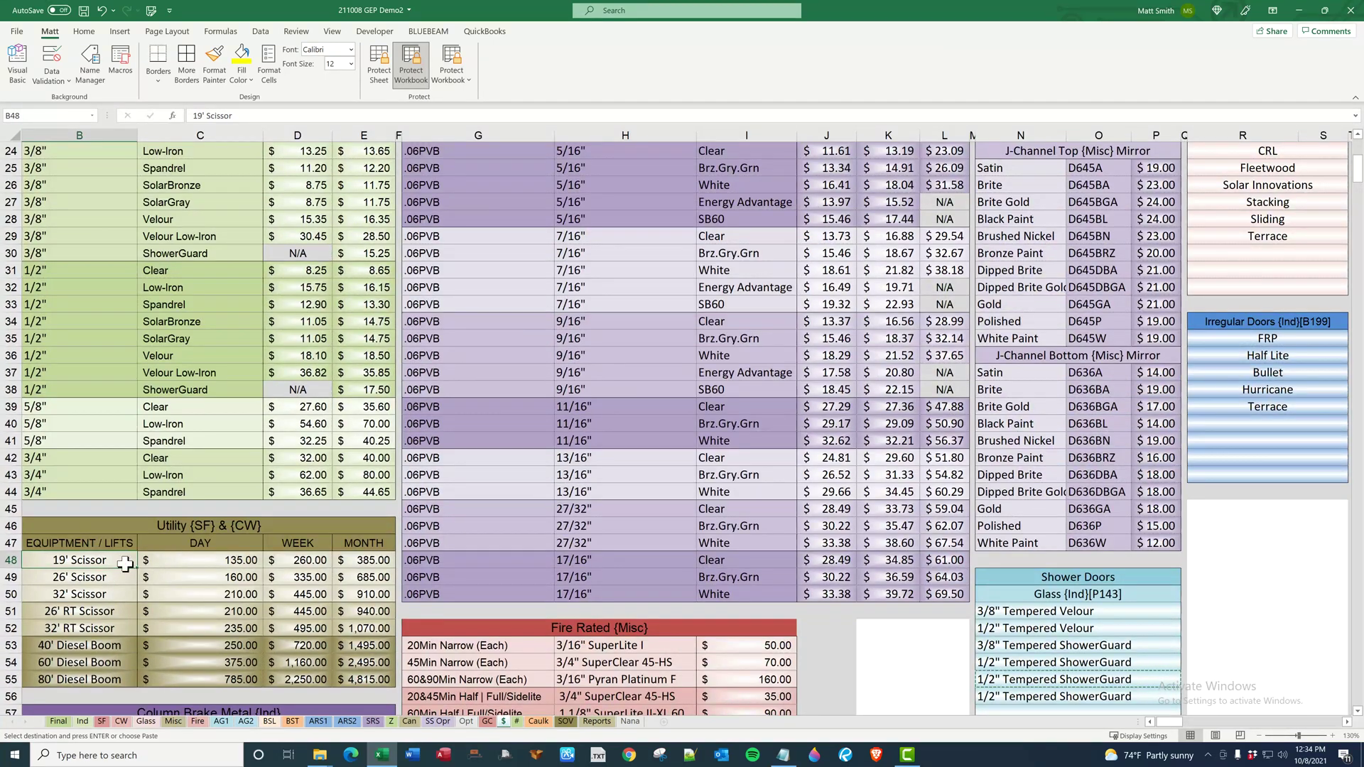
pyautogui.write('hgfhfd')
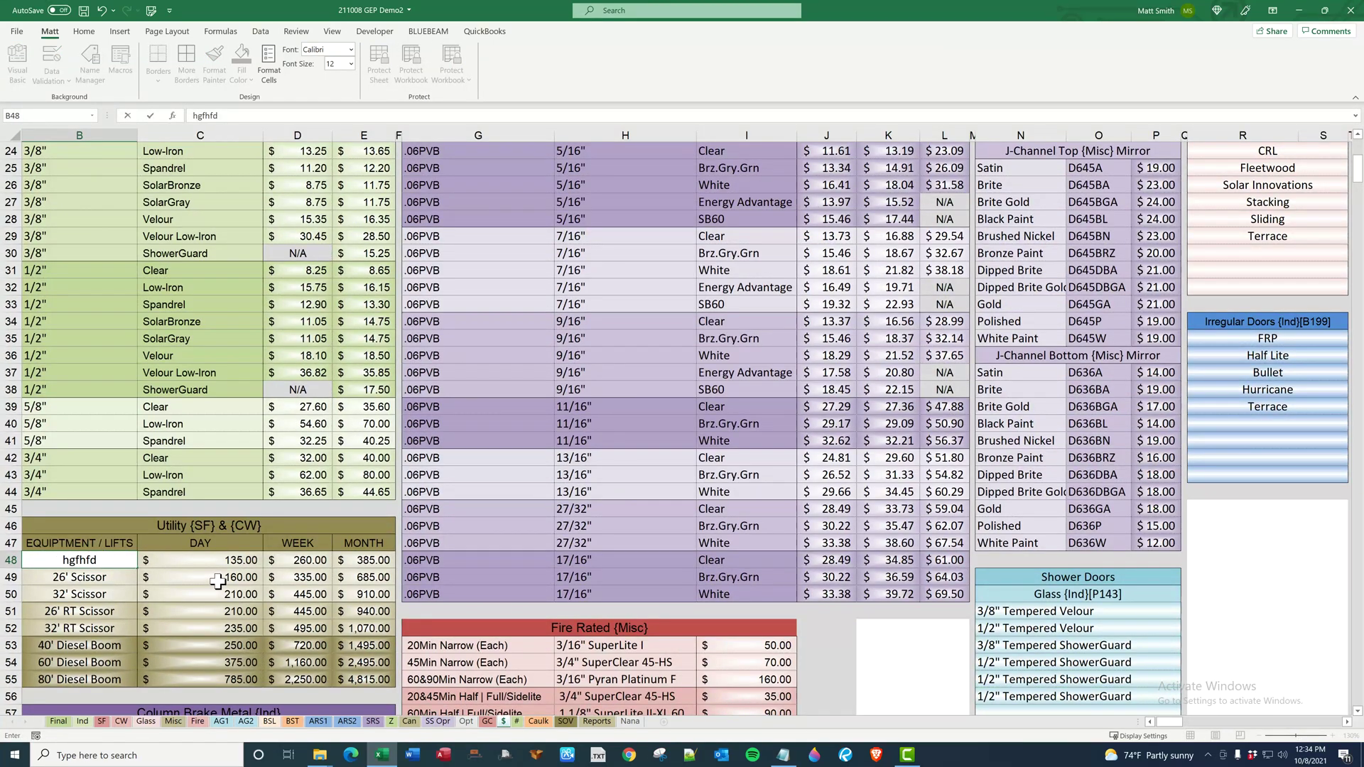
pyautogui.press('Tab')
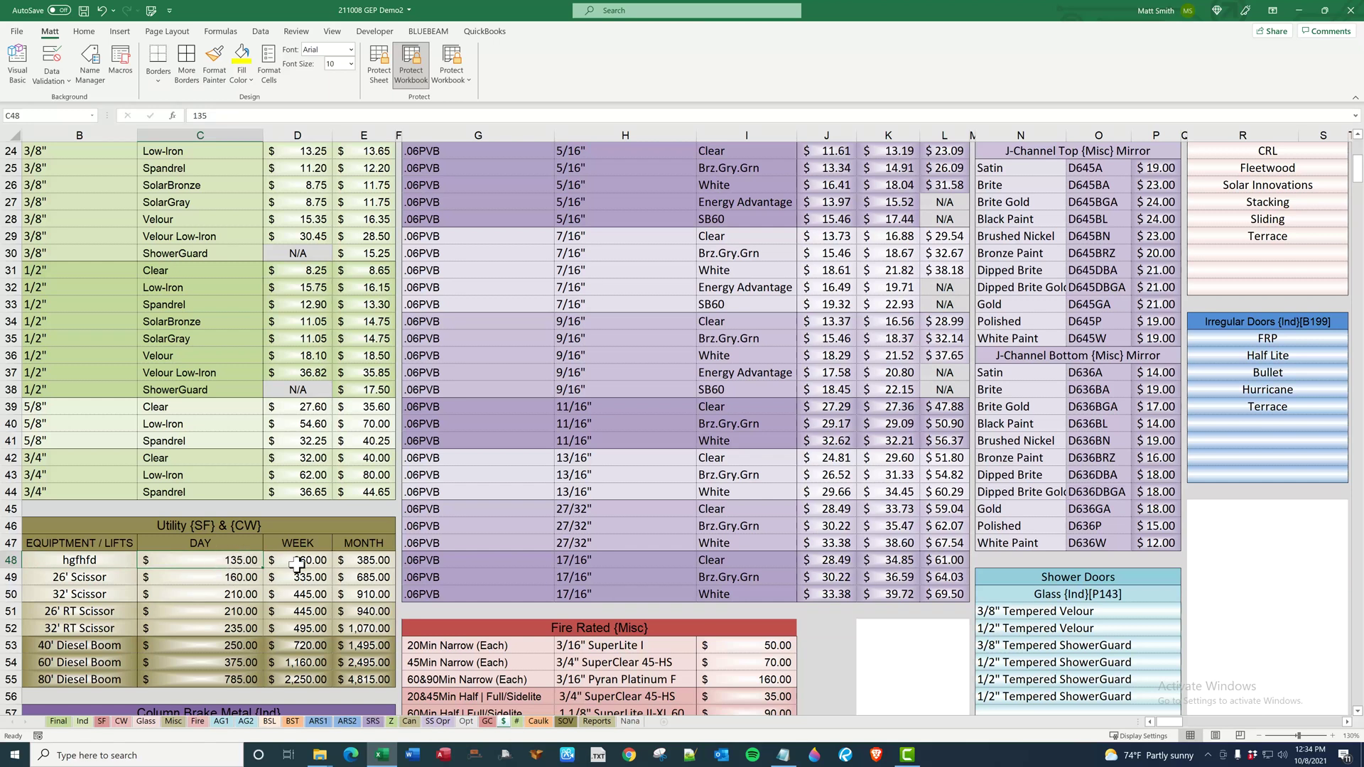
pyautogui.click(86, 557)
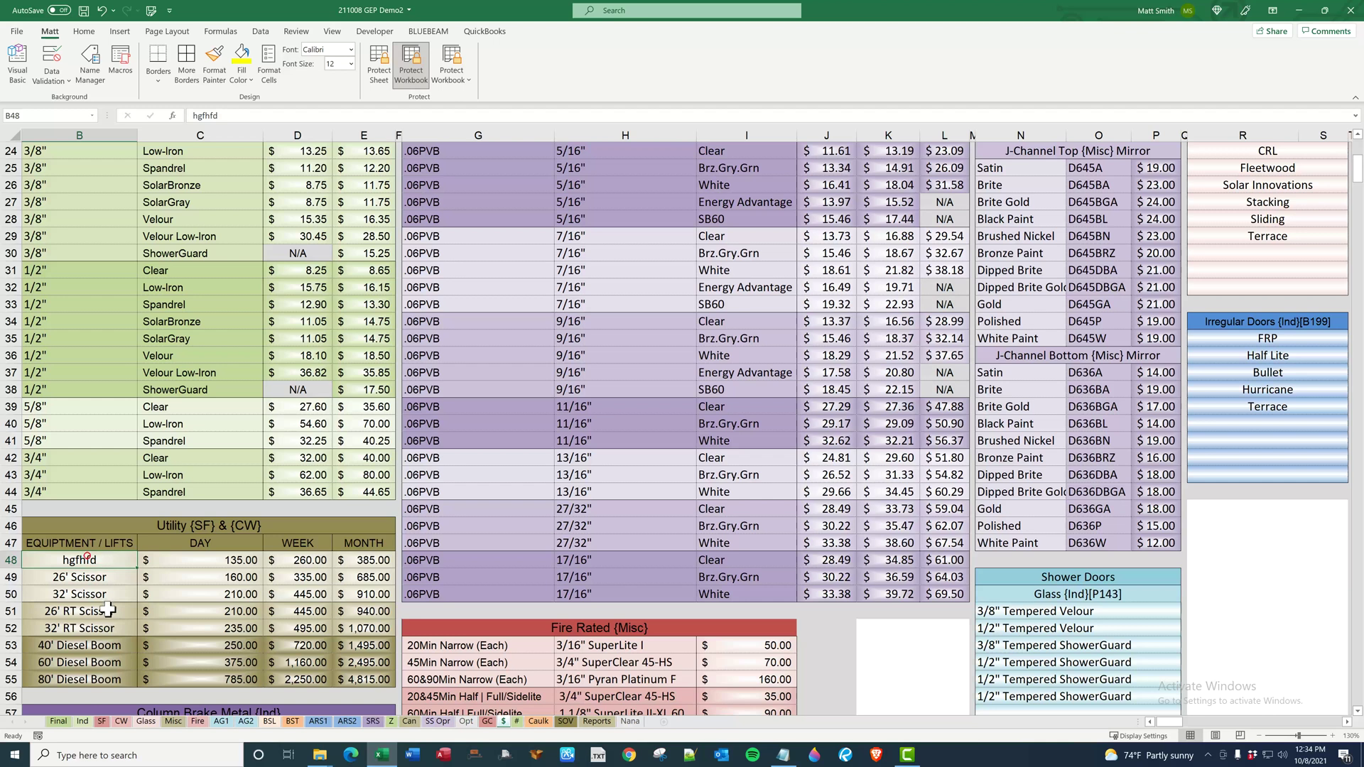
# On the SF sheet, check the first equipment row of all three Utility sections and the first section's month quantity.
pyautogui.click(101, 721)
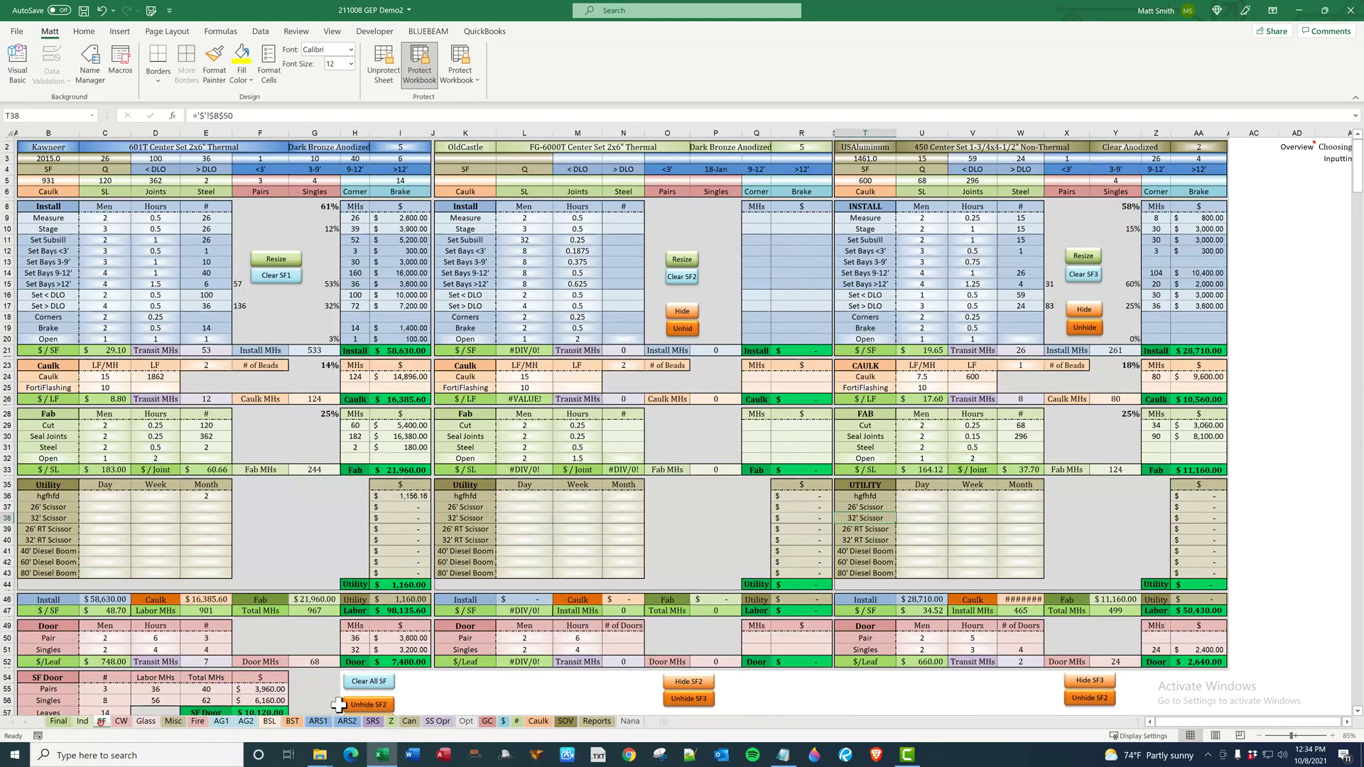
pyautogui.click(51, 496)
pyautogui.click(449, 496)
pyautogui.click(869, 495)
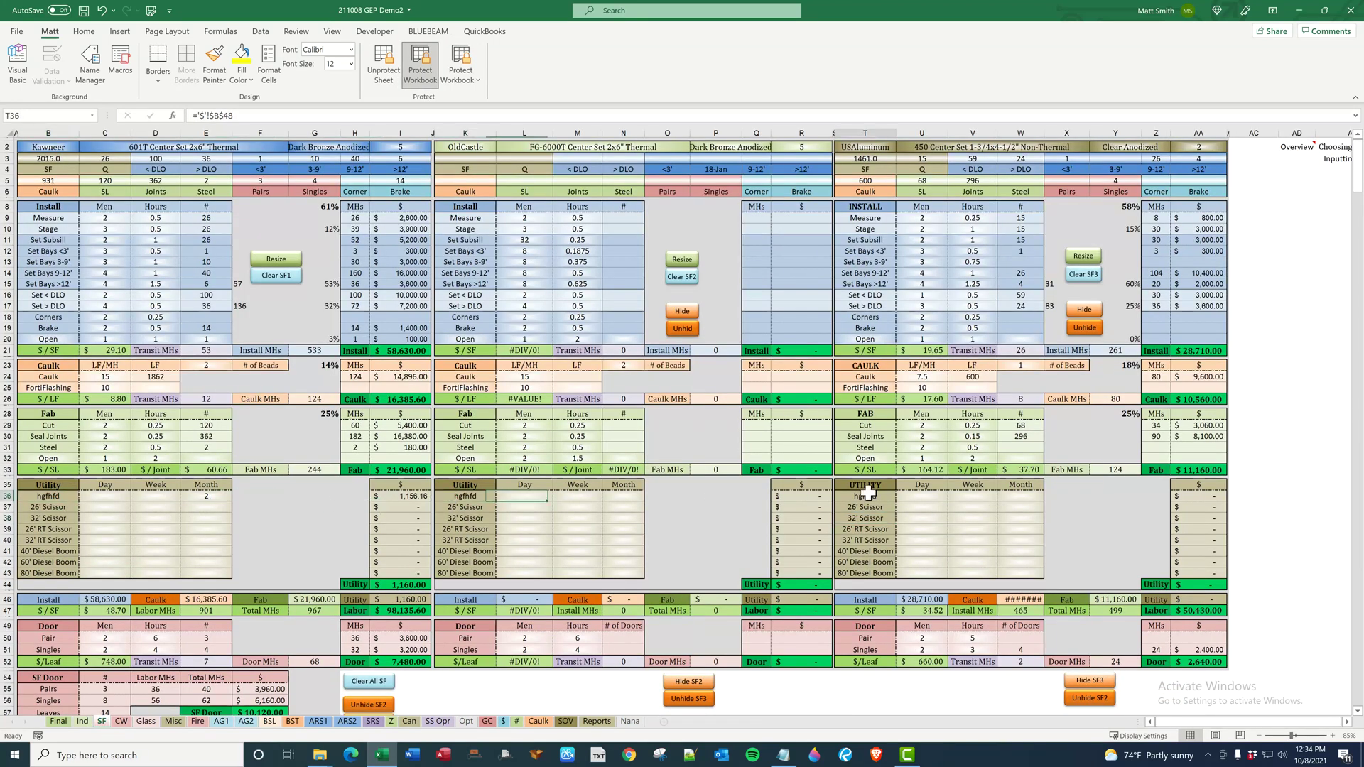
pyautogui.click(207, 494)
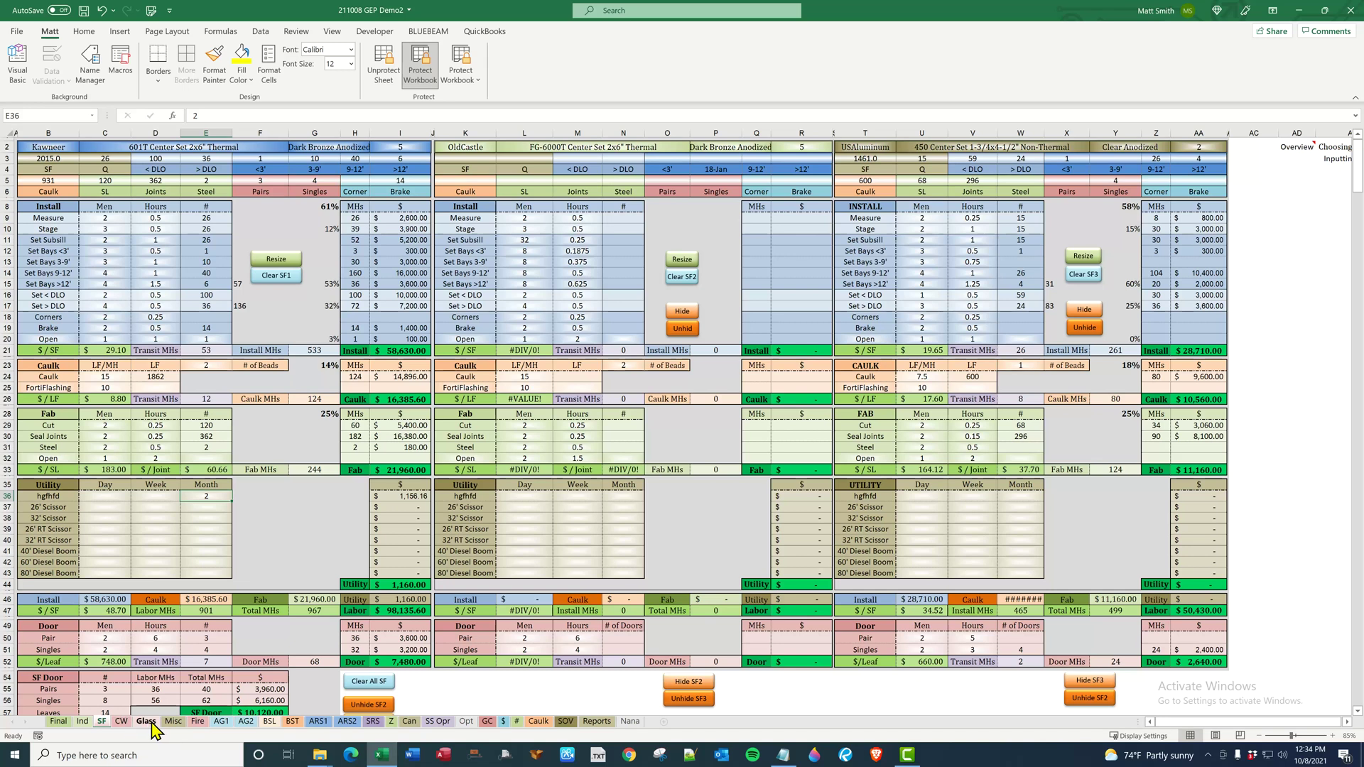
# Return to the $ sheet and undo the renaming of the first lift in the Utility equipment list.
pyautogui.click(504, 721)
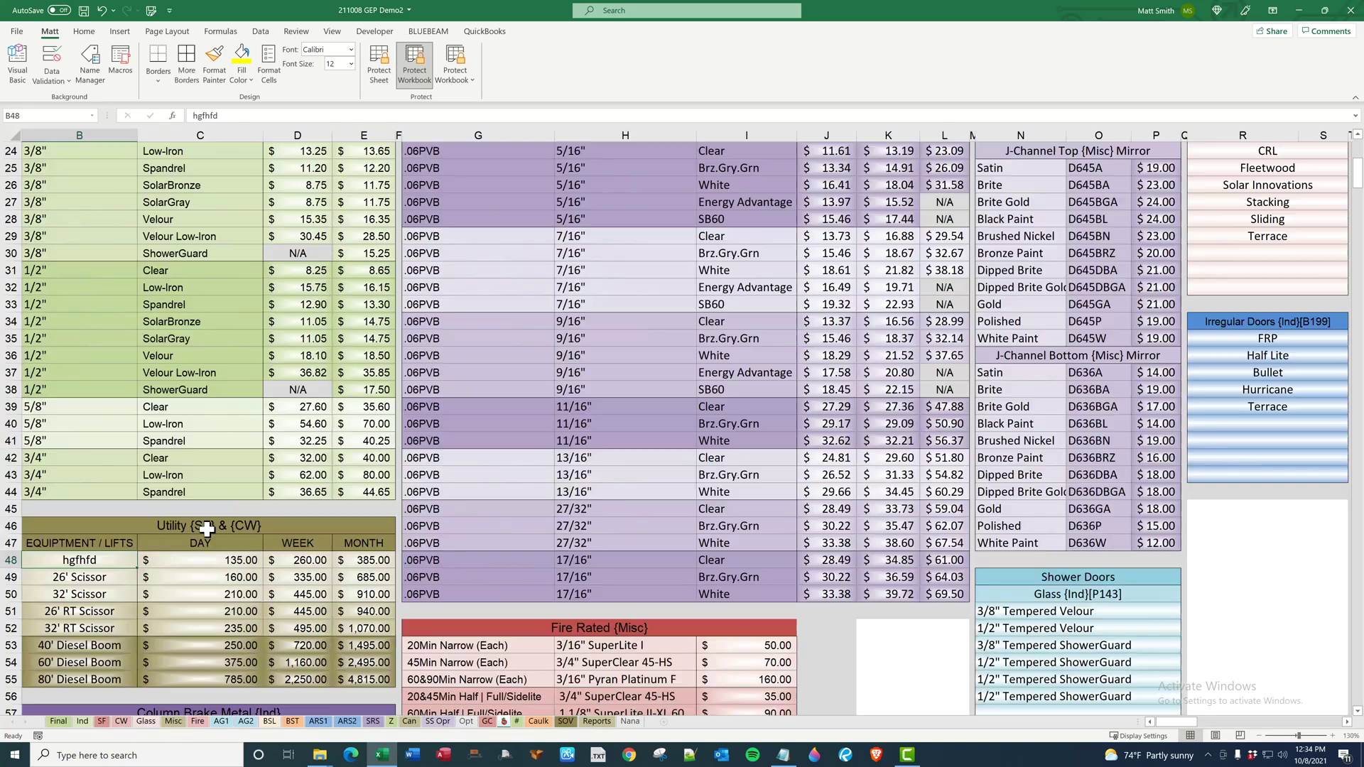
pyautogui.click(371, 560)
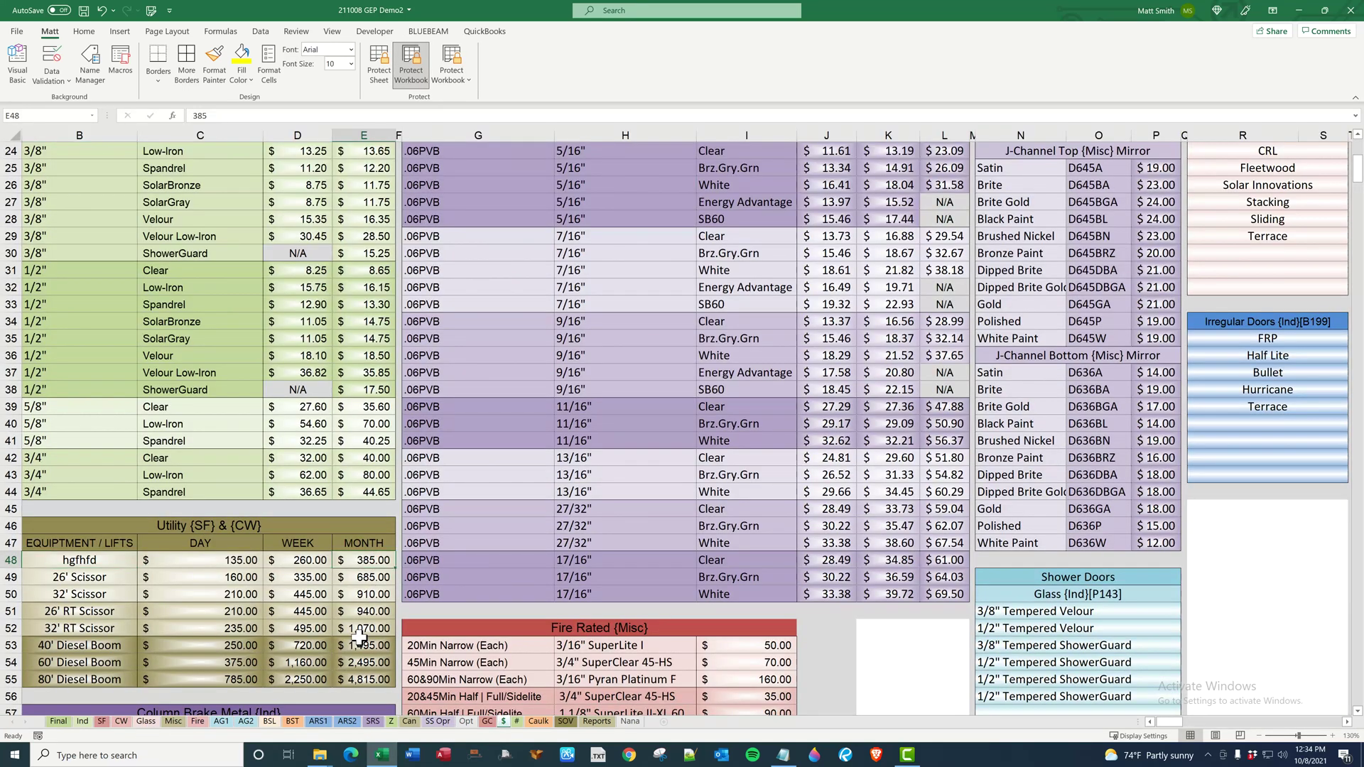
pyautogui.click(60, 560)
pyautogui.rightClick(63, 566)
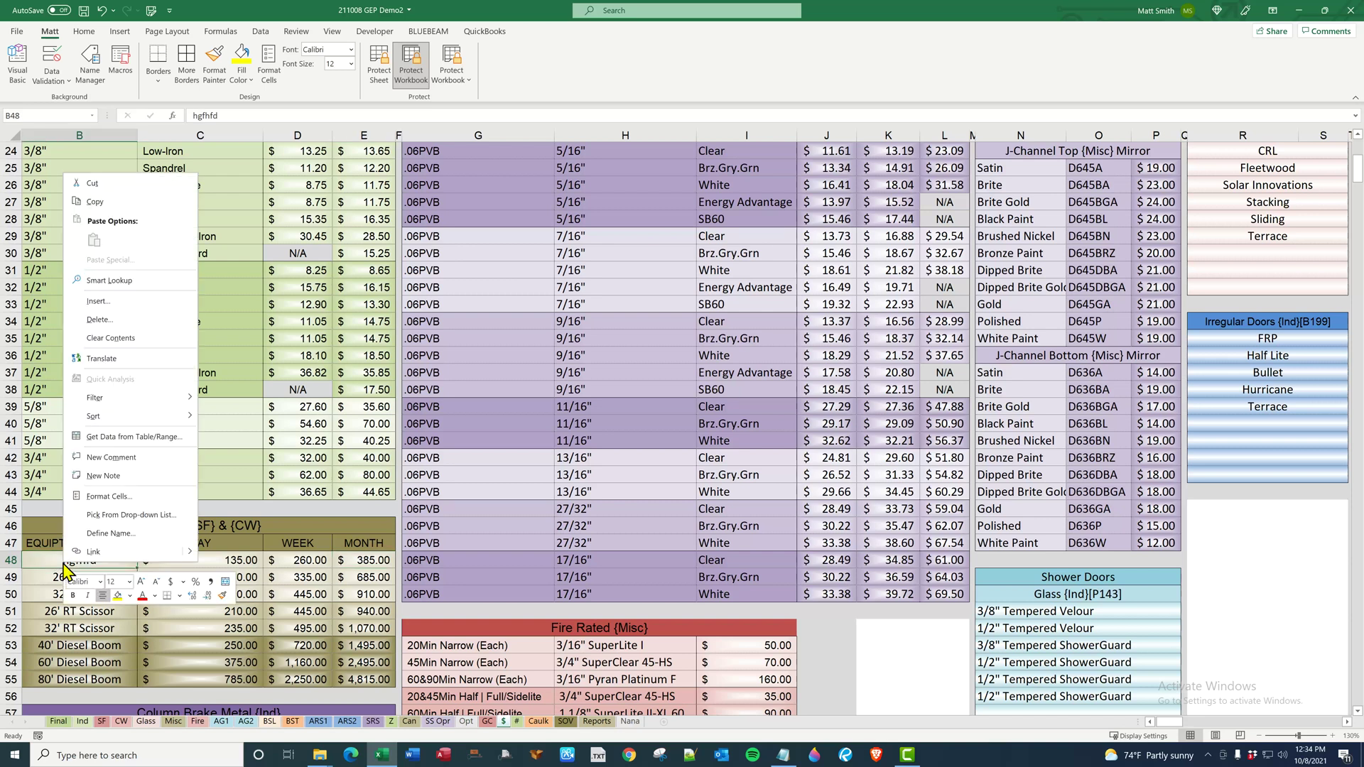
pyautogui.press('Escape')
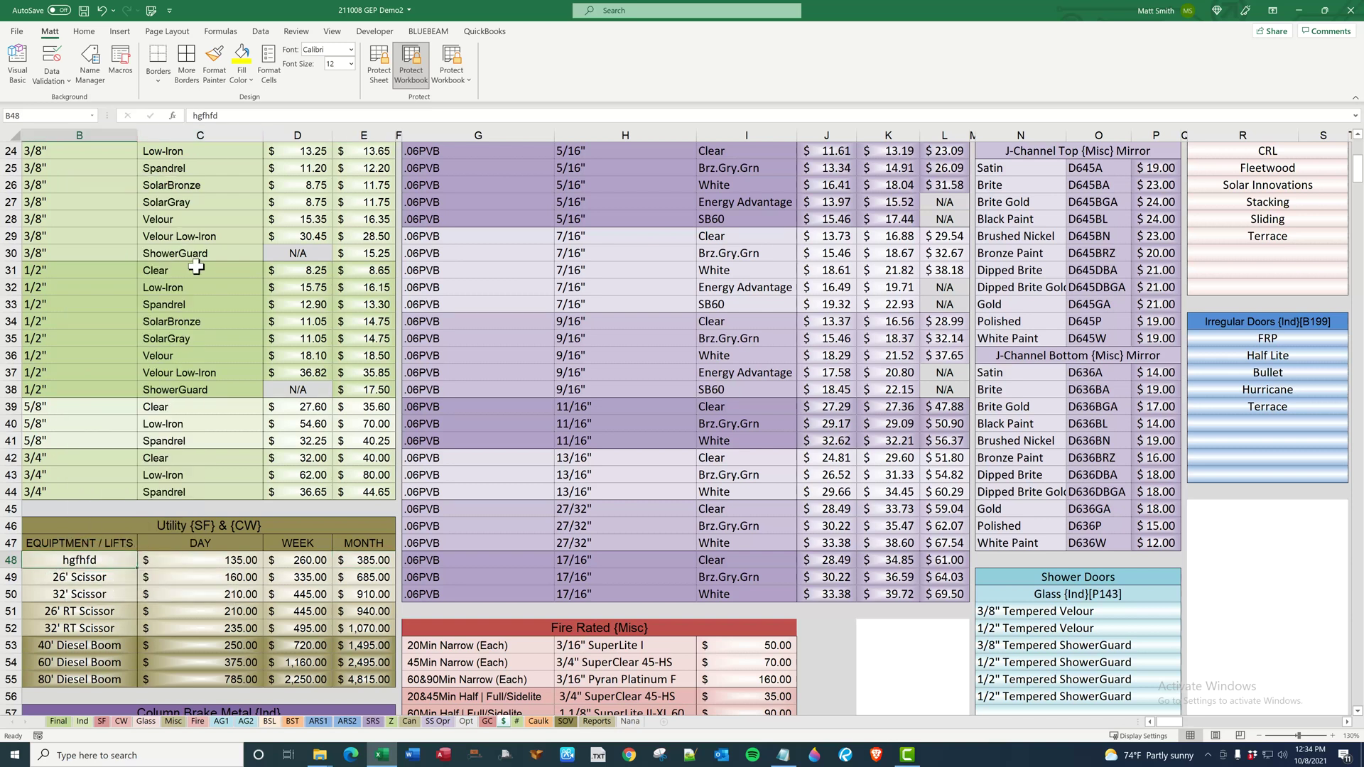
pyautogui.click(100, 11)
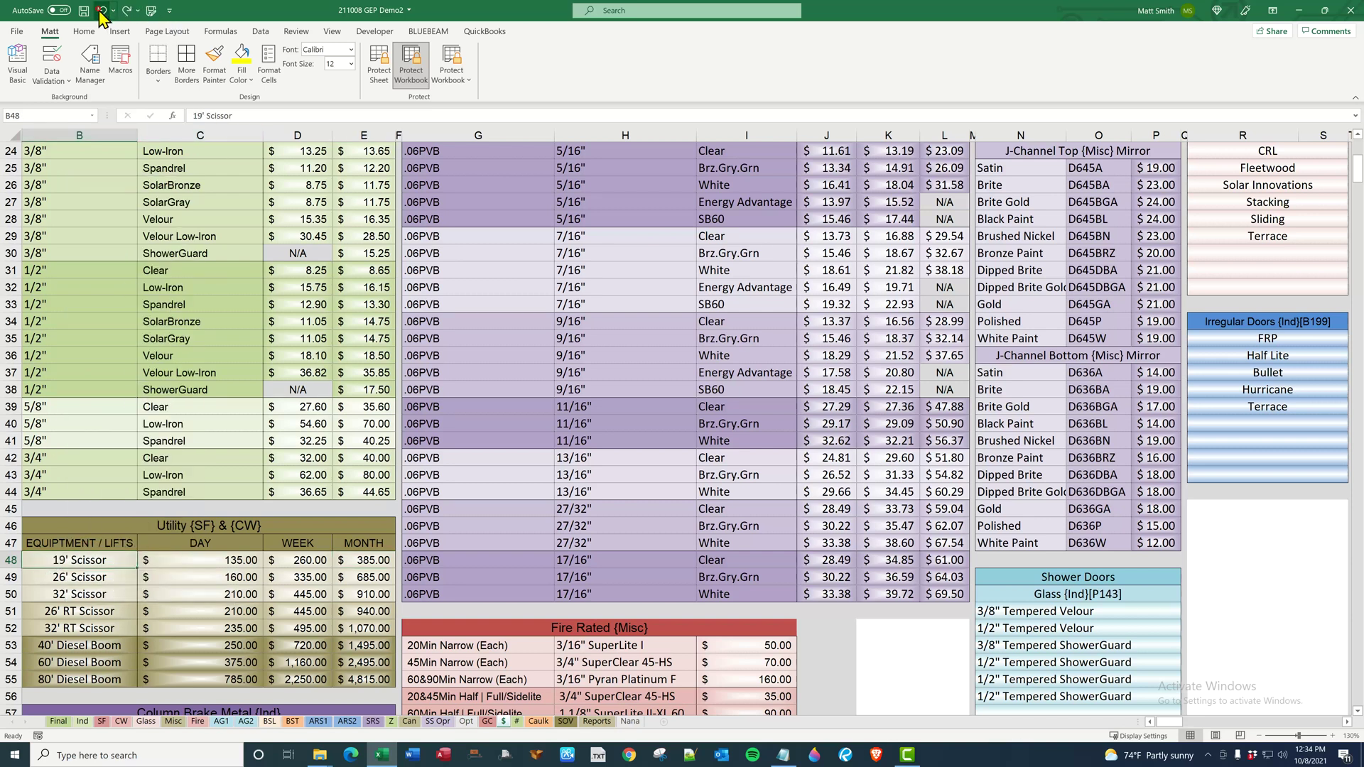
# On the Misc sheet, inspect the Narrow and 90Min selections and the glass name lookup formula in the first Fire Glass block.
pyautogui.scroll(-6, 175, 431)
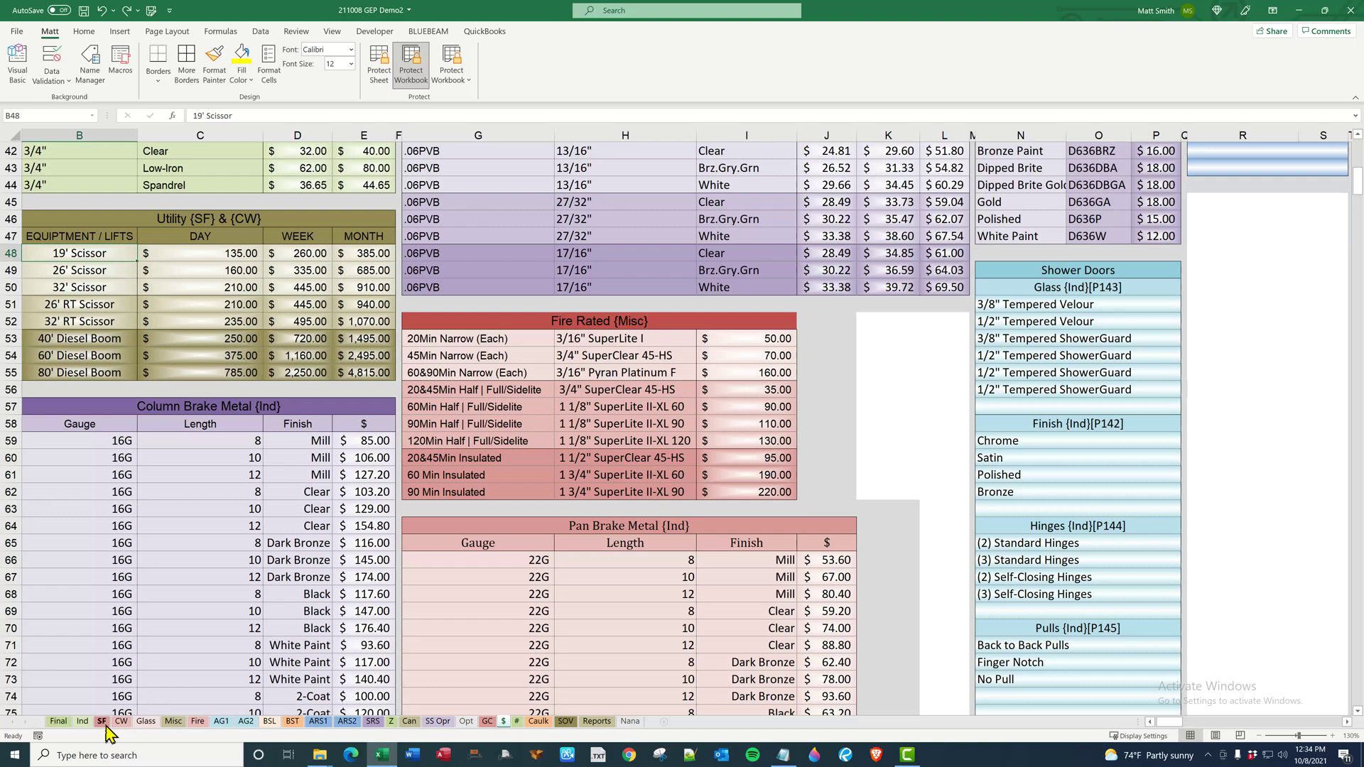
pyautogui.click(174, 722)
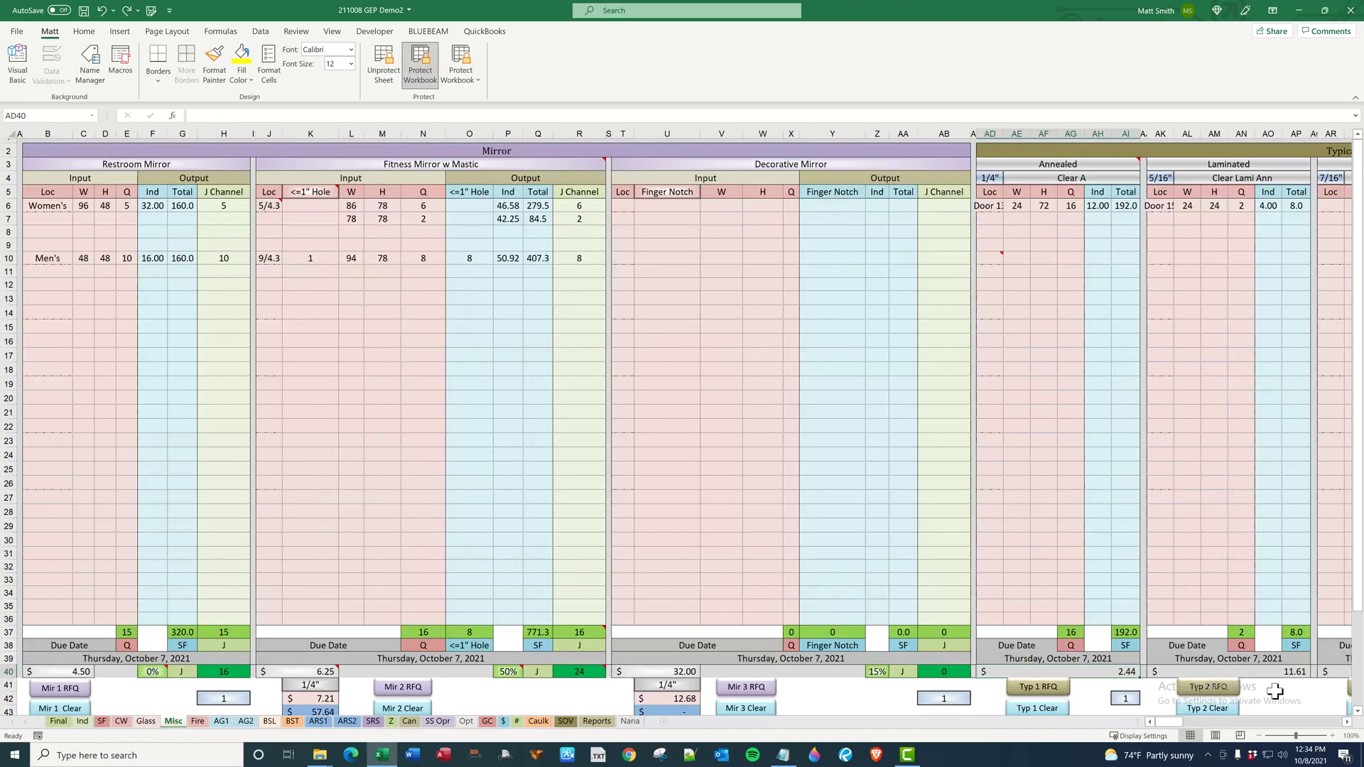
pyautogui.click(1346, 722)
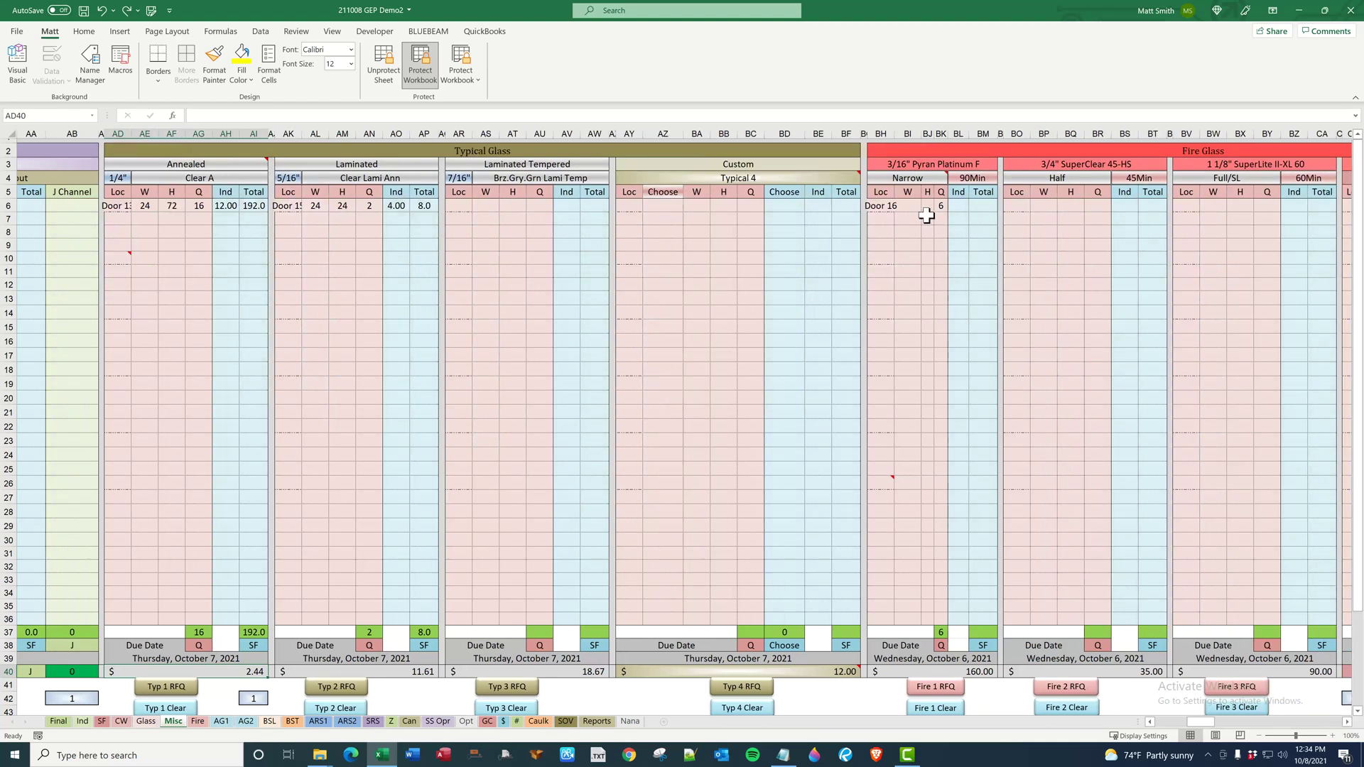
pyautogui.click(906, 181)
pyautogui.click(970, 178)
pyautogui.click(992, 162)
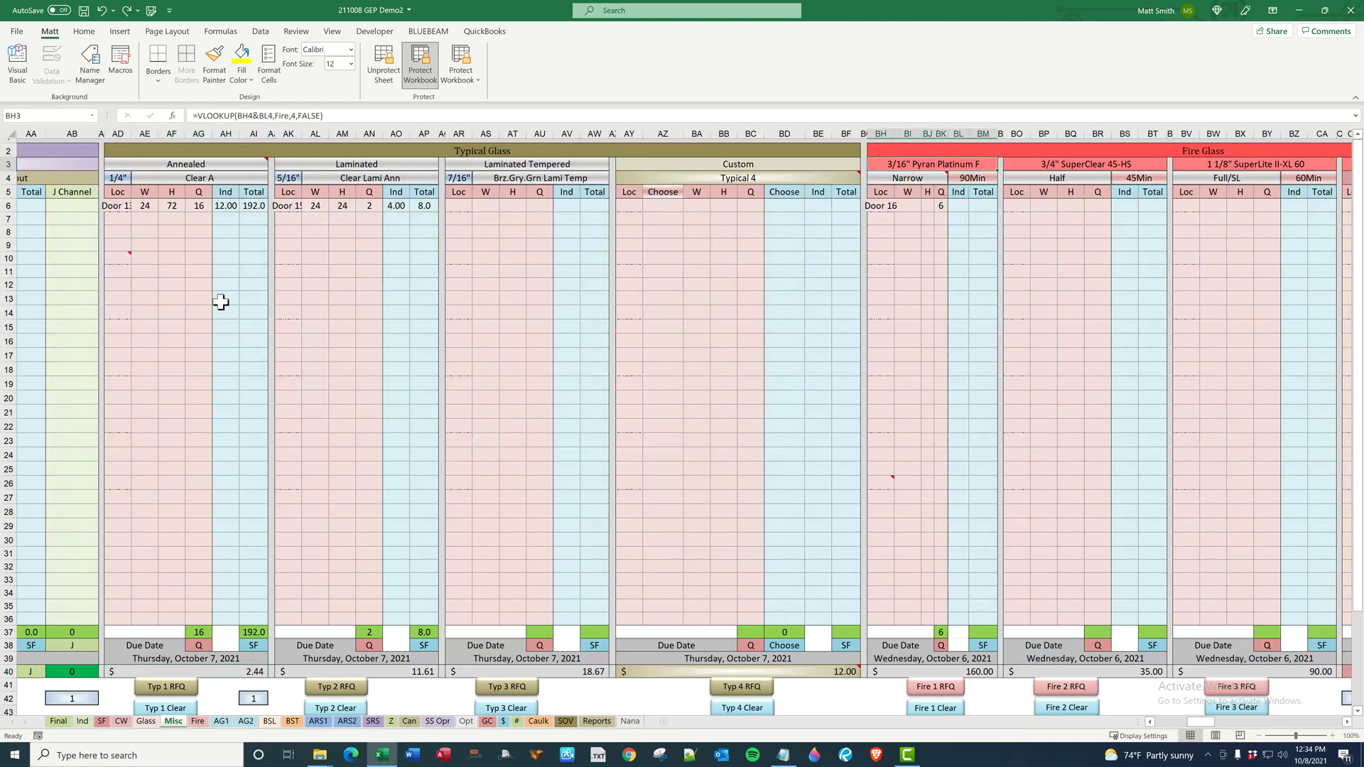
pyautogui.click(83, 721)
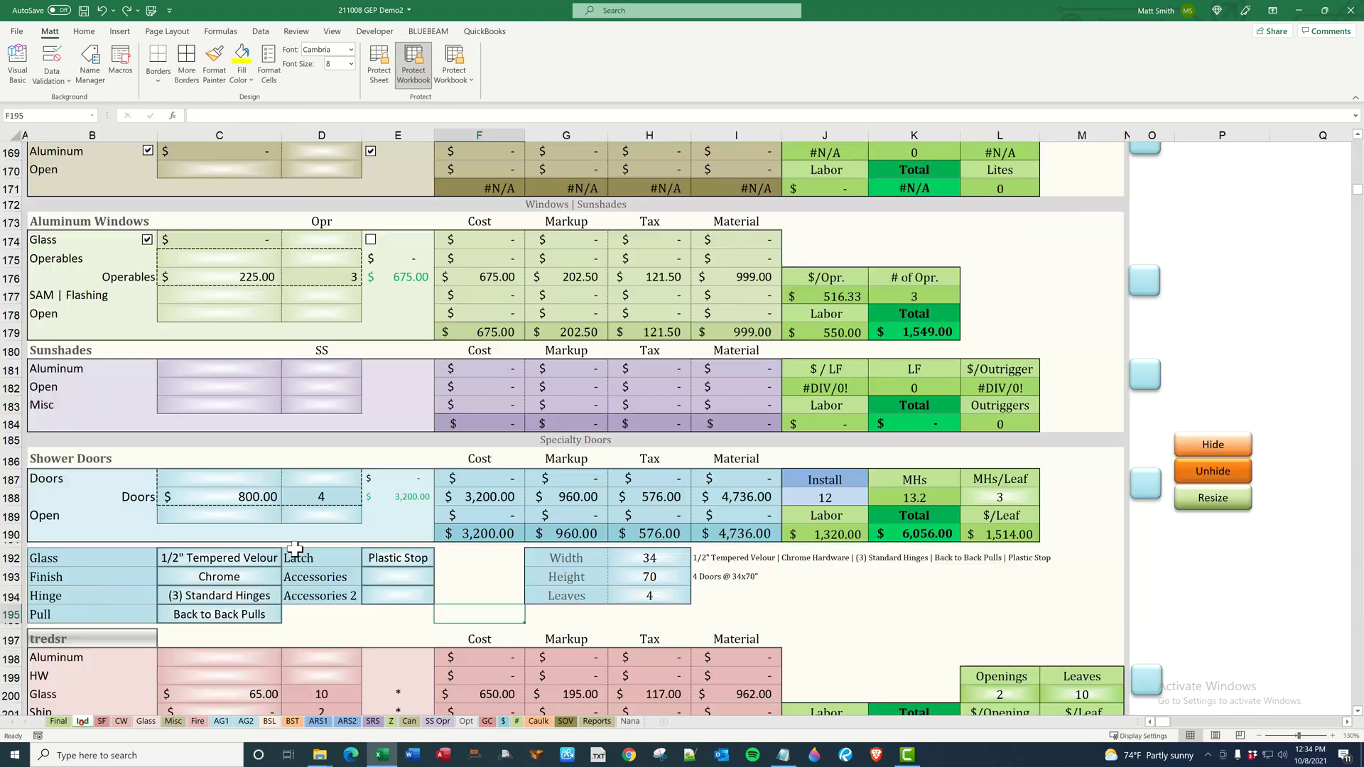
pyautogui.scroll(20, 180, 644)
pyautogui.scroll(-3, 181, 644)
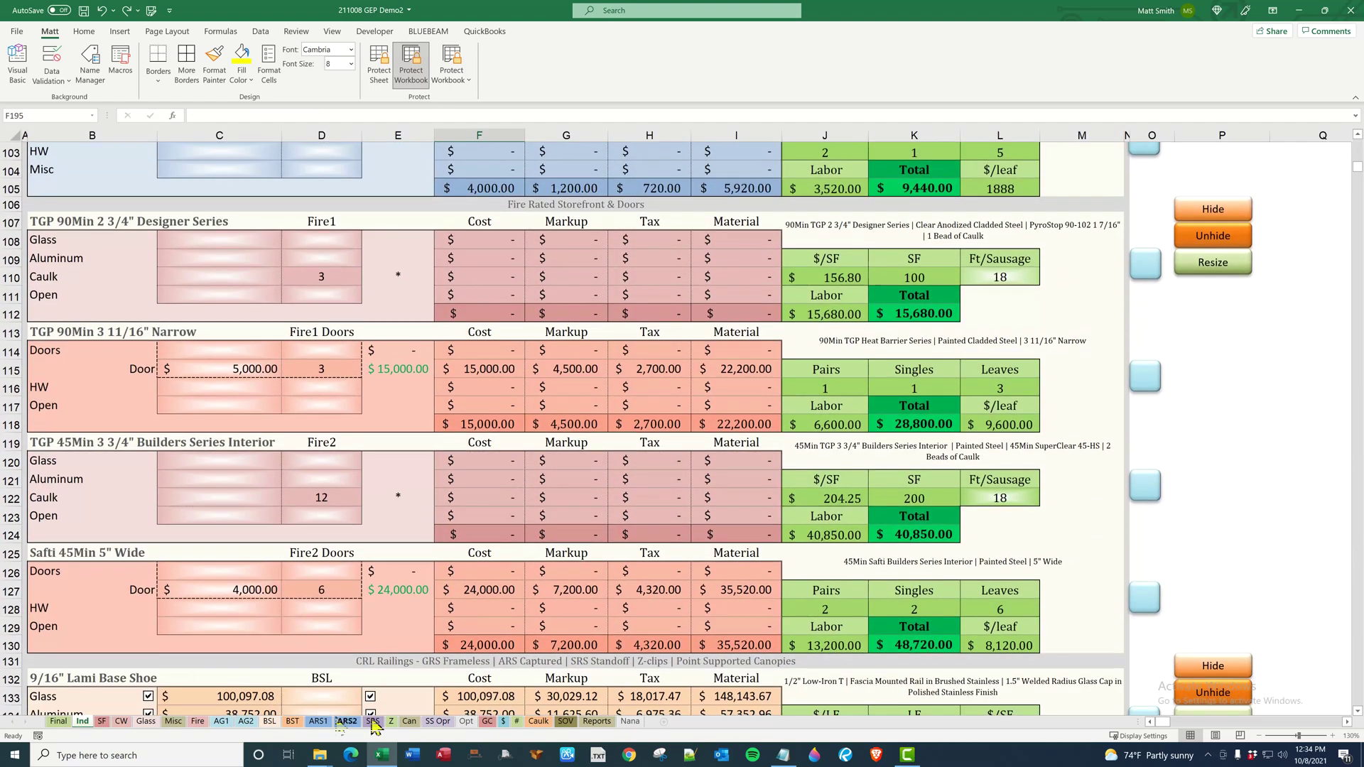
# On the $ sheet, set the Annealed price of 1/4" Clear in the Monolithic table to 5.
pyautogui.click(506, 721)
pyautogui.scroll(14, 233, 342)
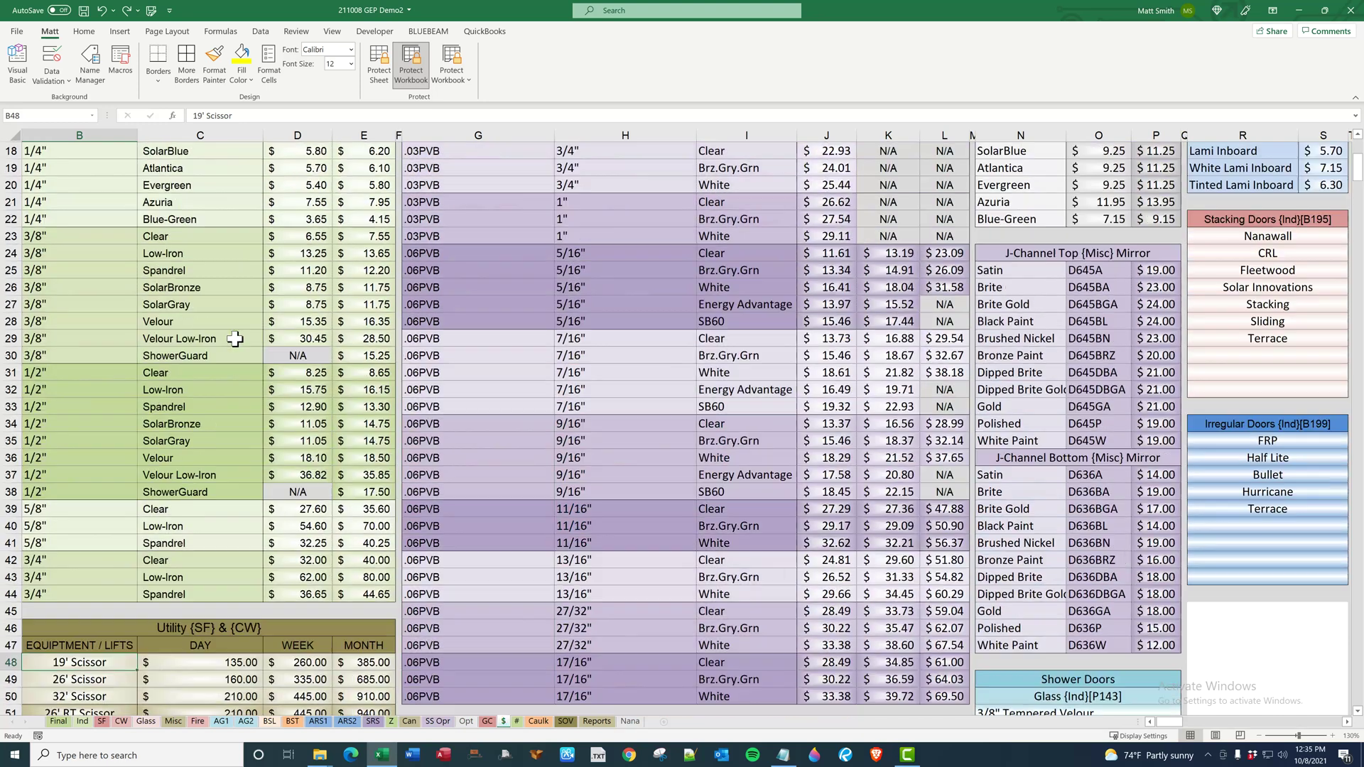
pyautogui.click(301, 177)
pyautogui.write('5')
pyautogui.press('Return')
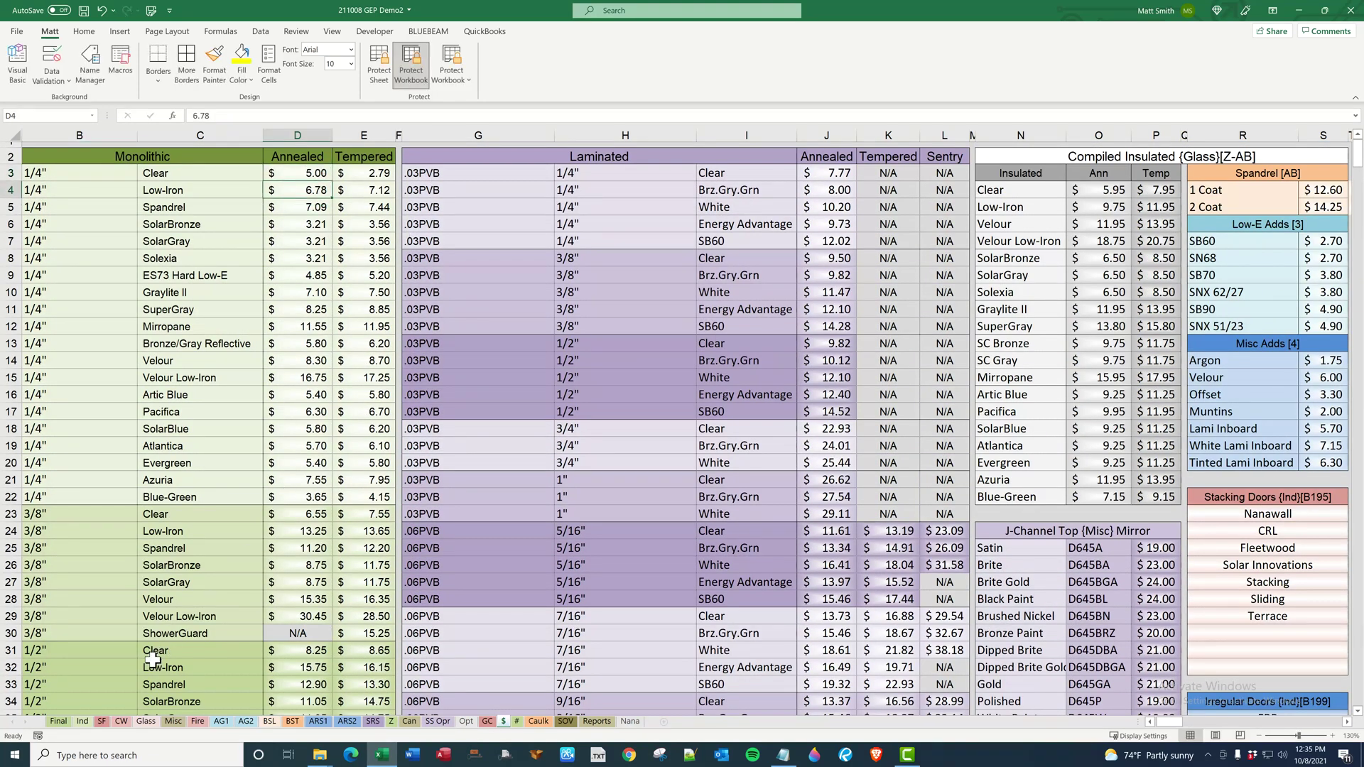
# Check the annealed 1/4" Clear A price on the Misc sheet and its $/SF formula under Typical Glass on the Ind sheet.
pyautogui.click(173, 721)
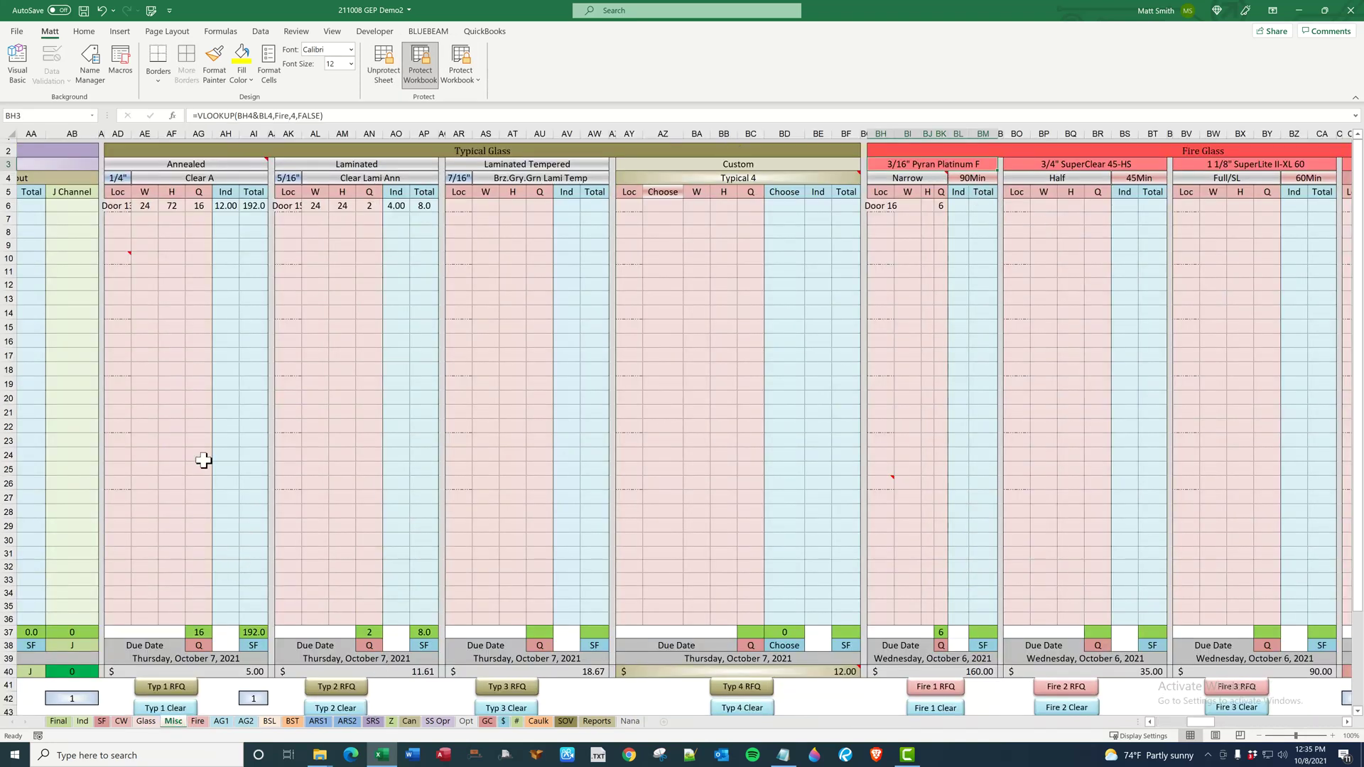
pyautogui.click(253, 670)
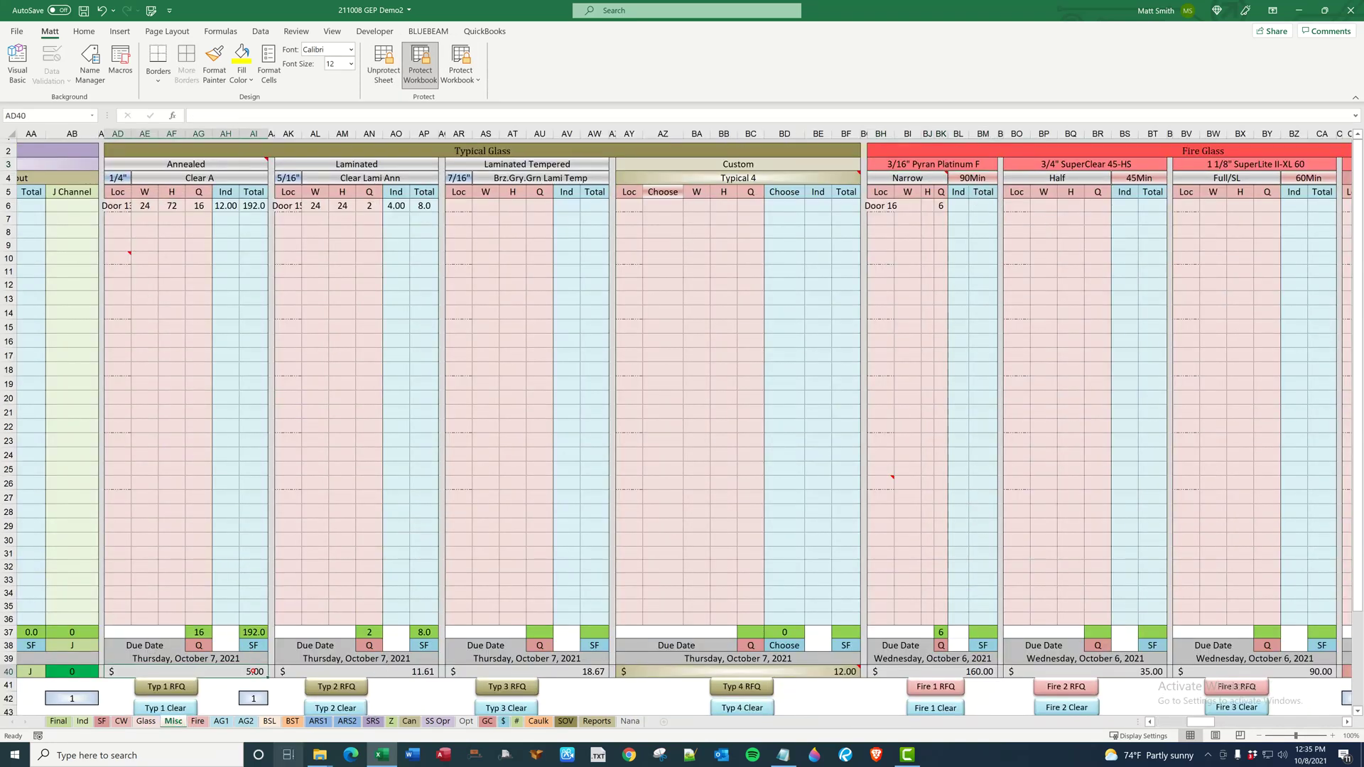
pyautogui.click(82, 721)
pyautogui.scroll(-2, 322, 396)
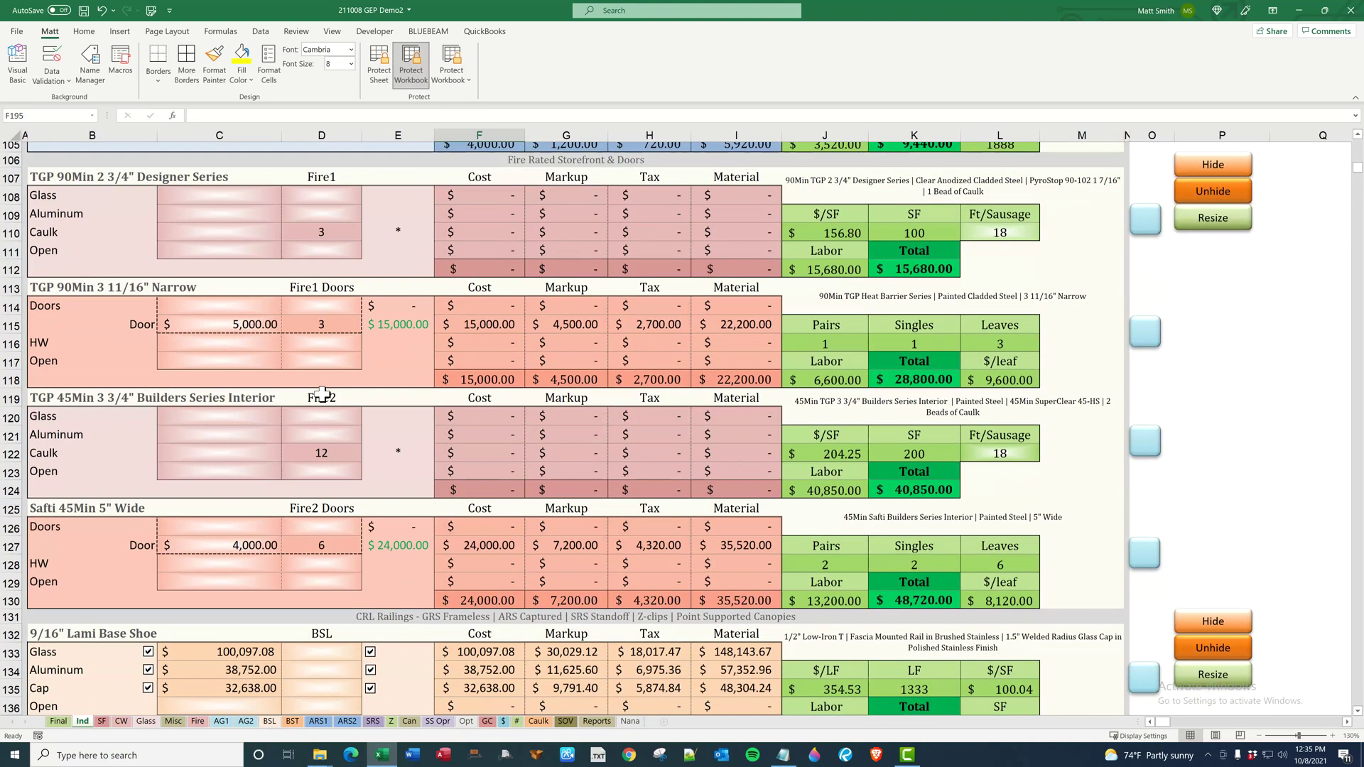
pyautogui.scroll(18, 321, 397)
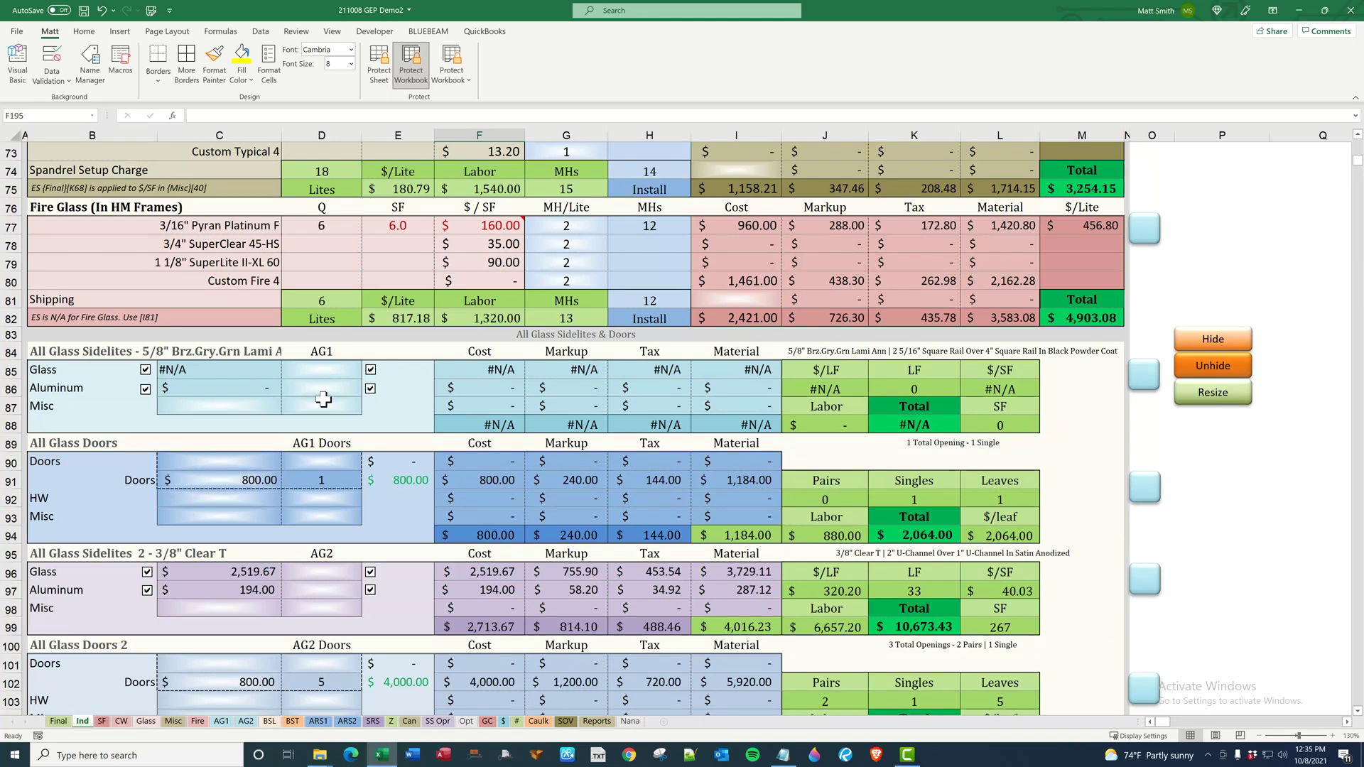
pyautogui.scroll(3, 323, 399)
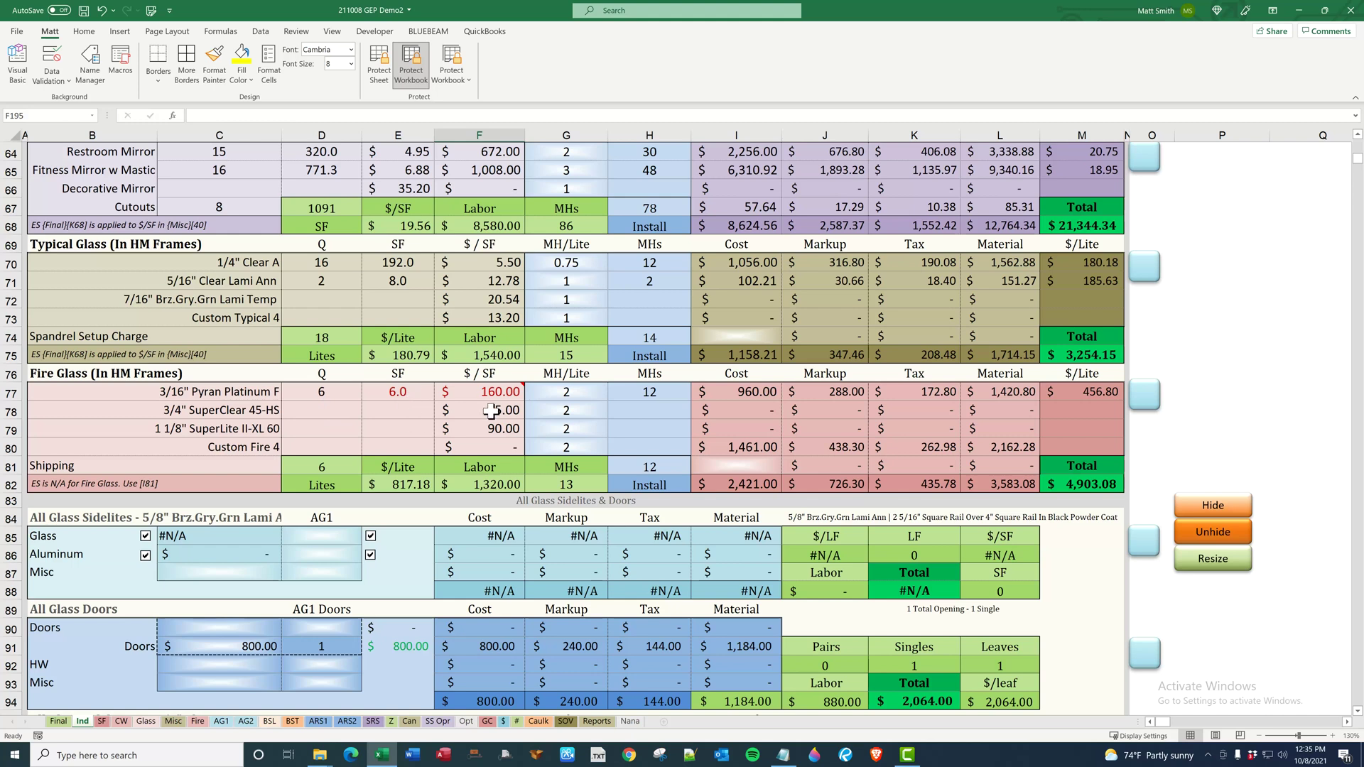
pyautogui.click(506, 264)
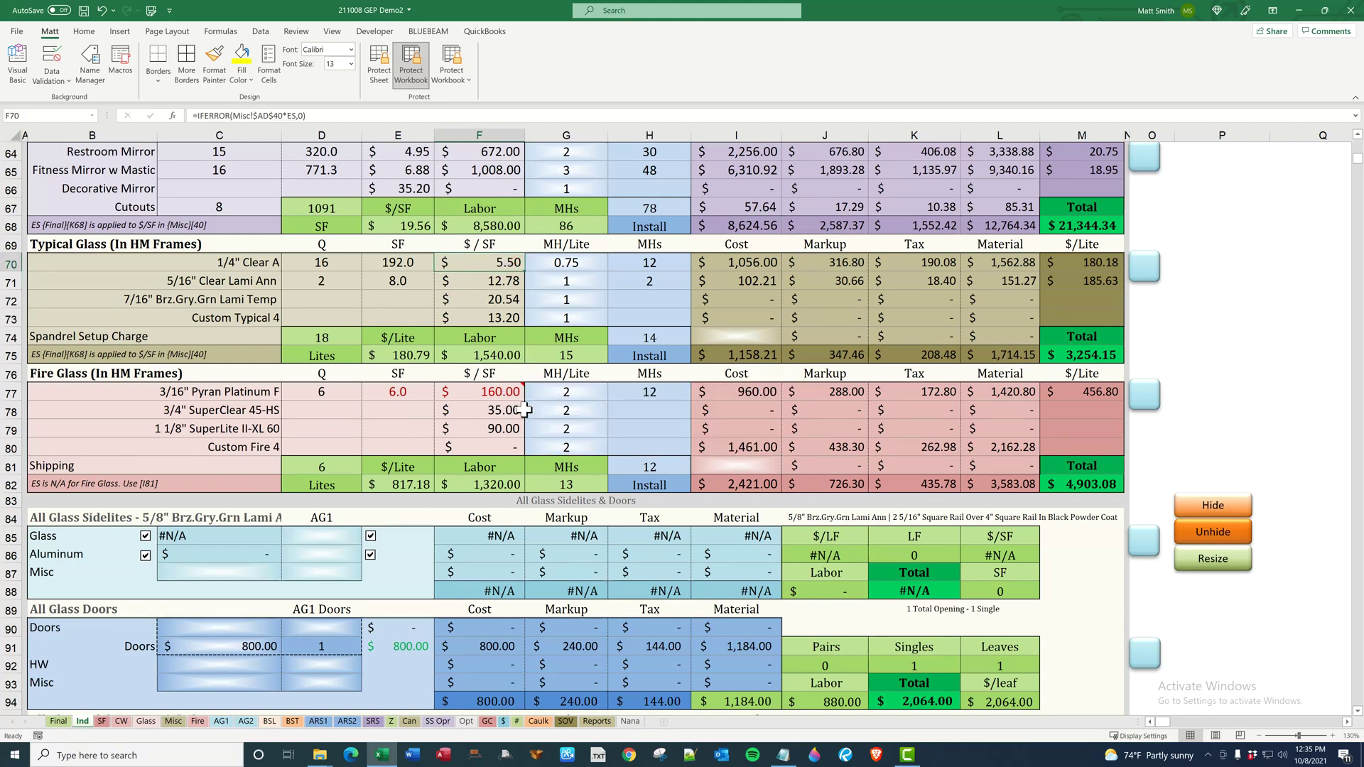
# On the Glass sheet, set the 3/8" Plugged Monolithic column's glass type to Clear A.
pyautogui.click(146, 721)
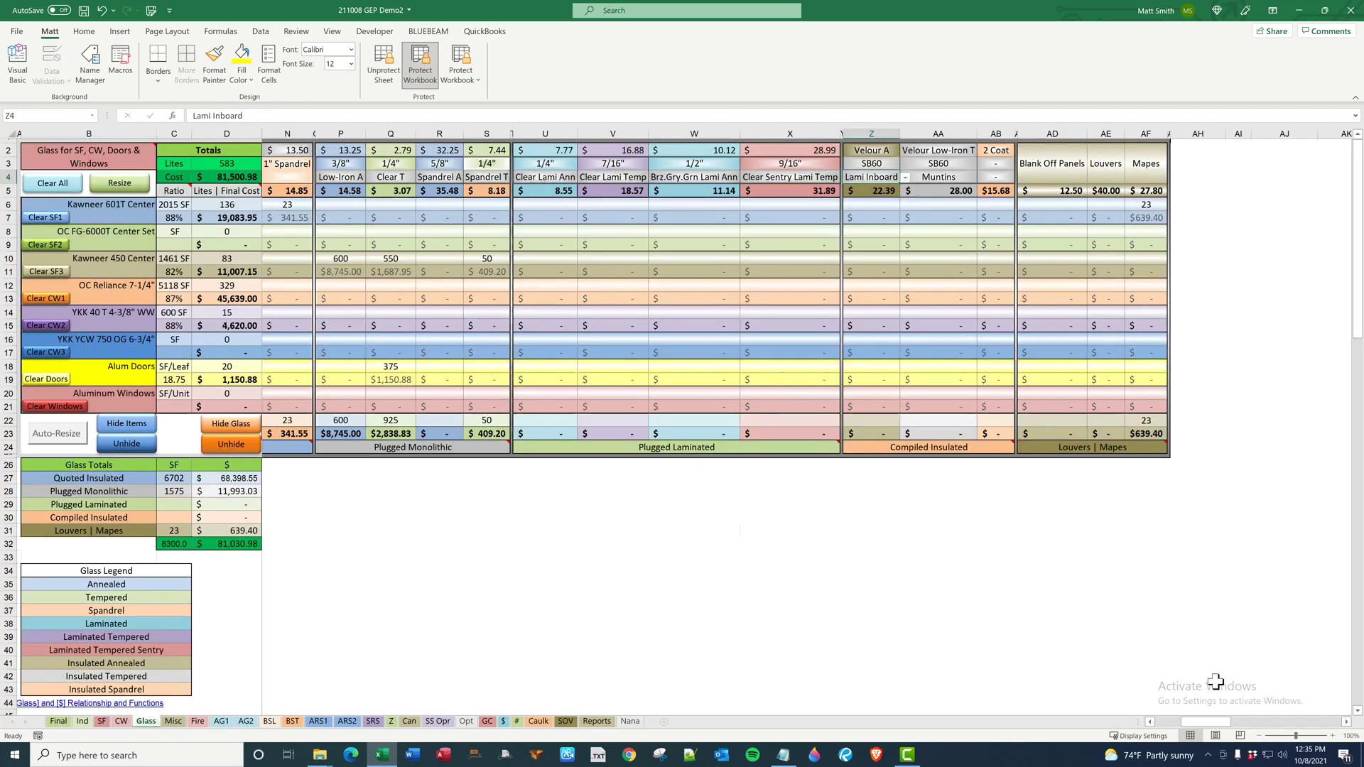
pyautogui.moveTo(1215, 724); pyautogui.dragTo(1160, 724)
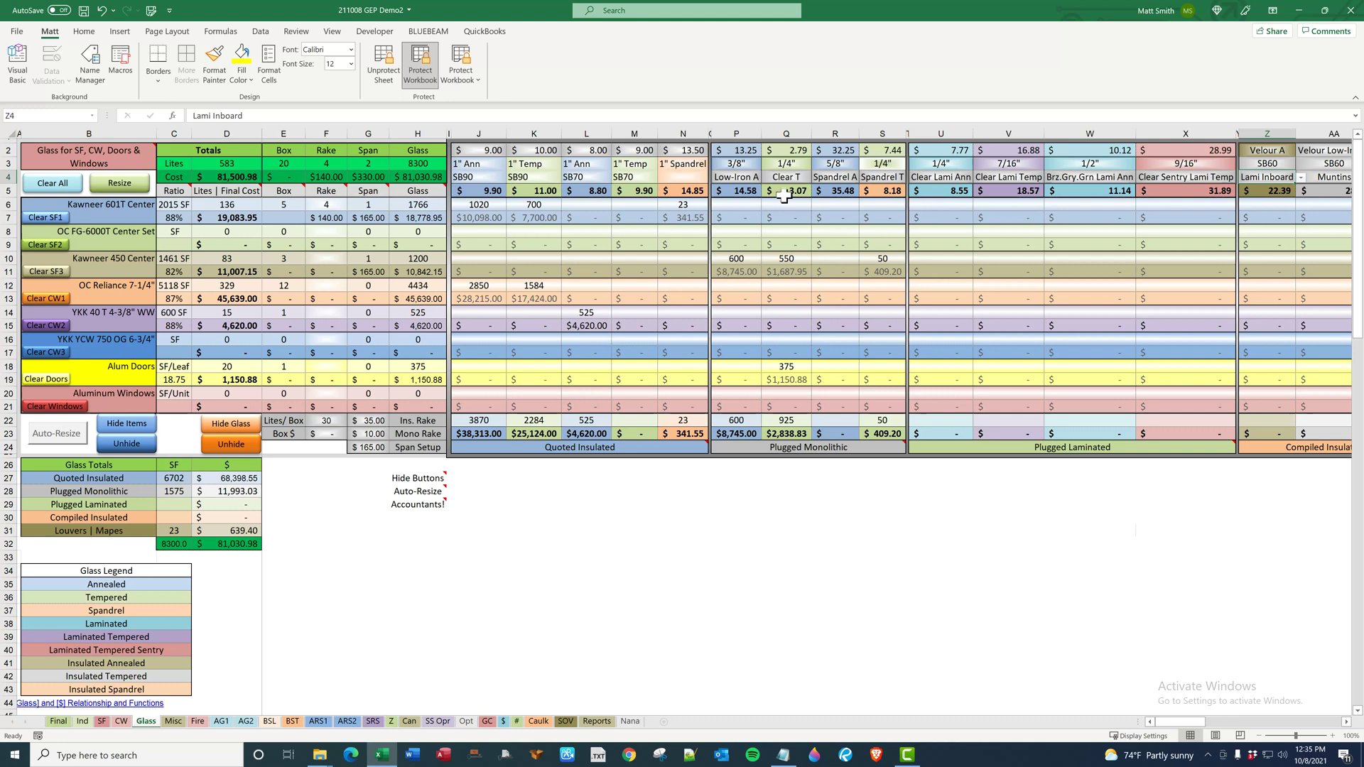
pyautogui.click(760, 168)
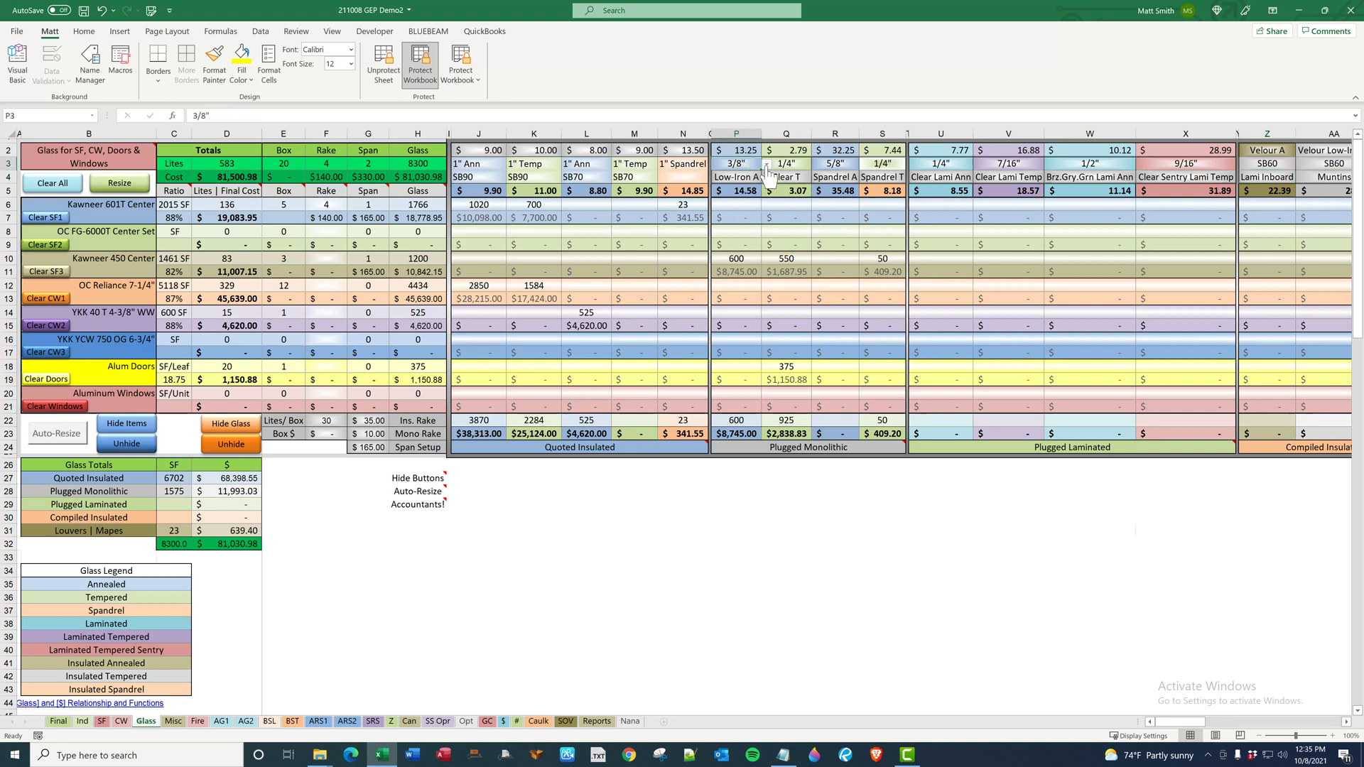
pyautogui.click(755, 177)
pyautogui.click(767, 177)
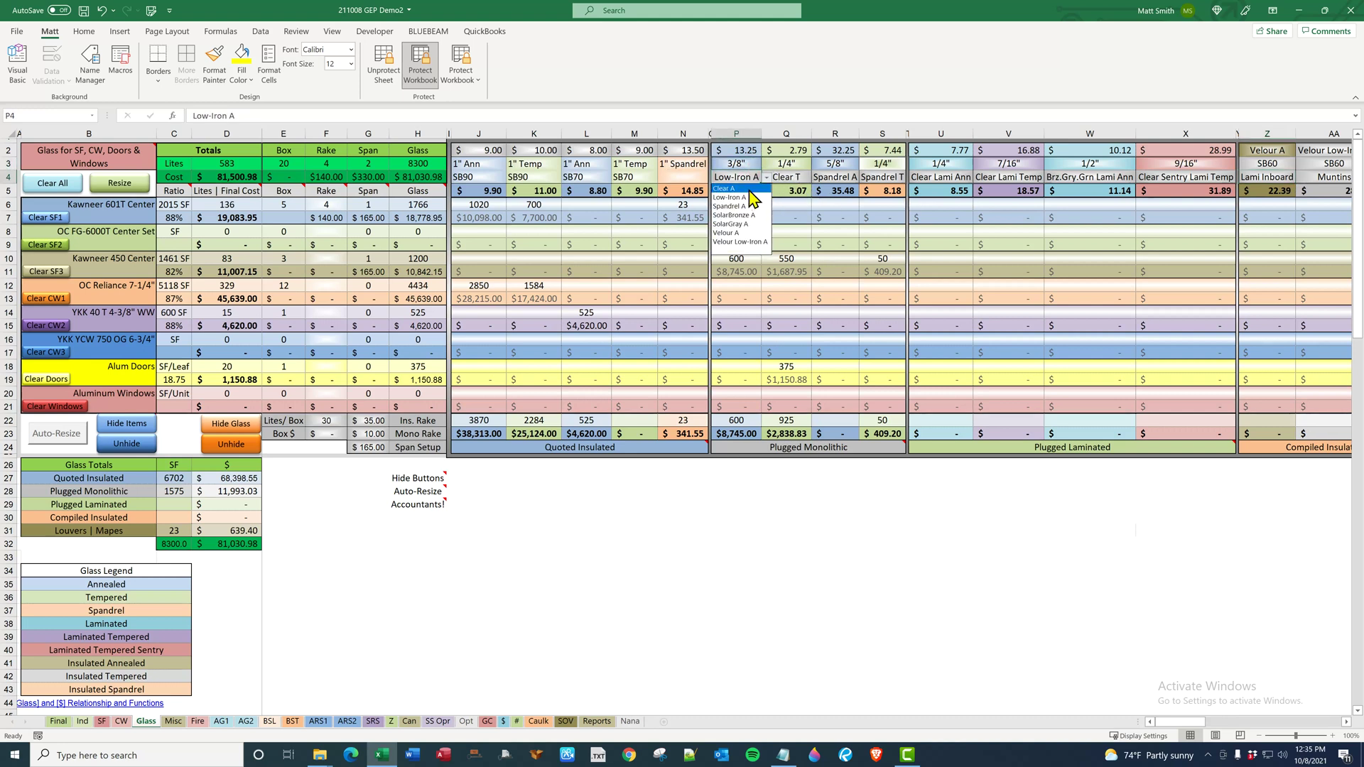
pyautogui.click(753, 213)
pyautogui.click(747, 190)
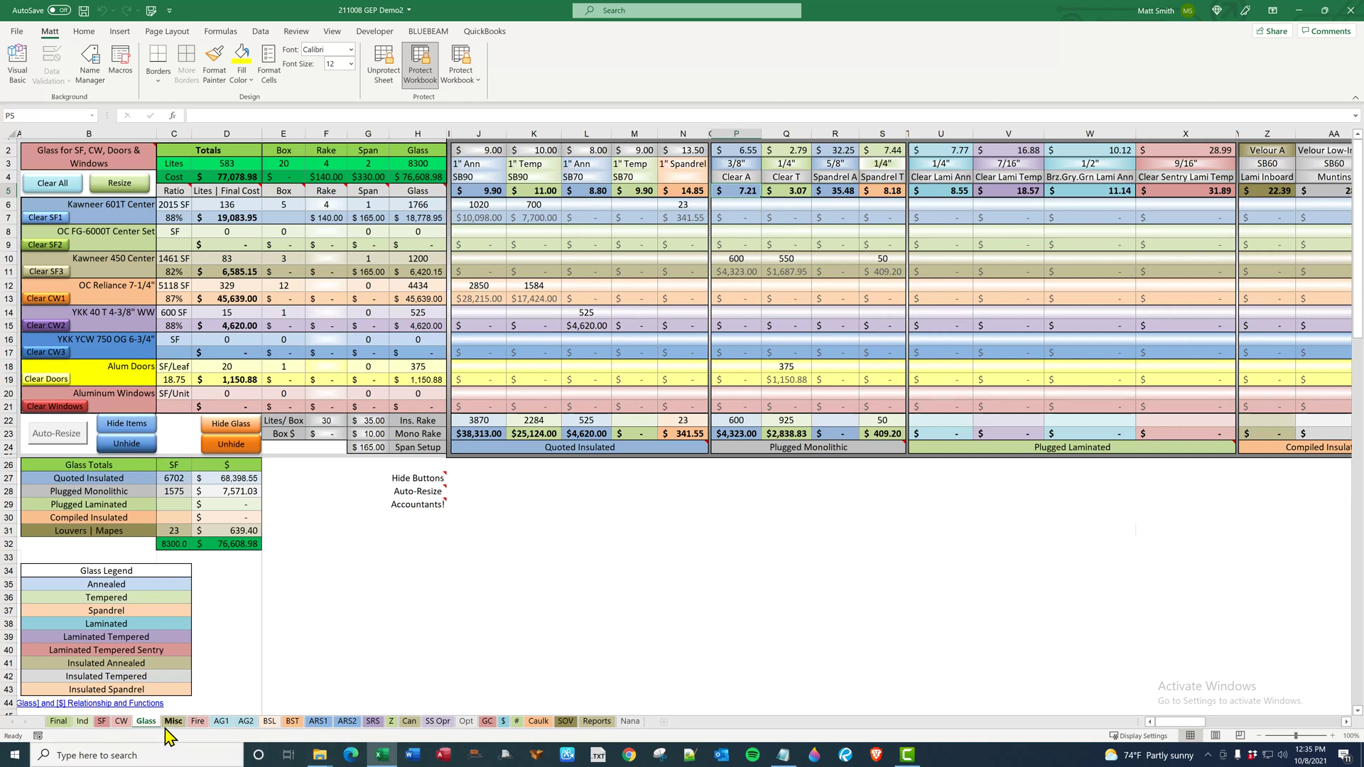
# On the BST sheet, highlight the Database Glass block to review its glass, edge, shape and cutout inputs.
pyautogui.click(292, 721)
pyautogui.moveTo(1250, 722); pyautogui.dragTo(1193, 728)
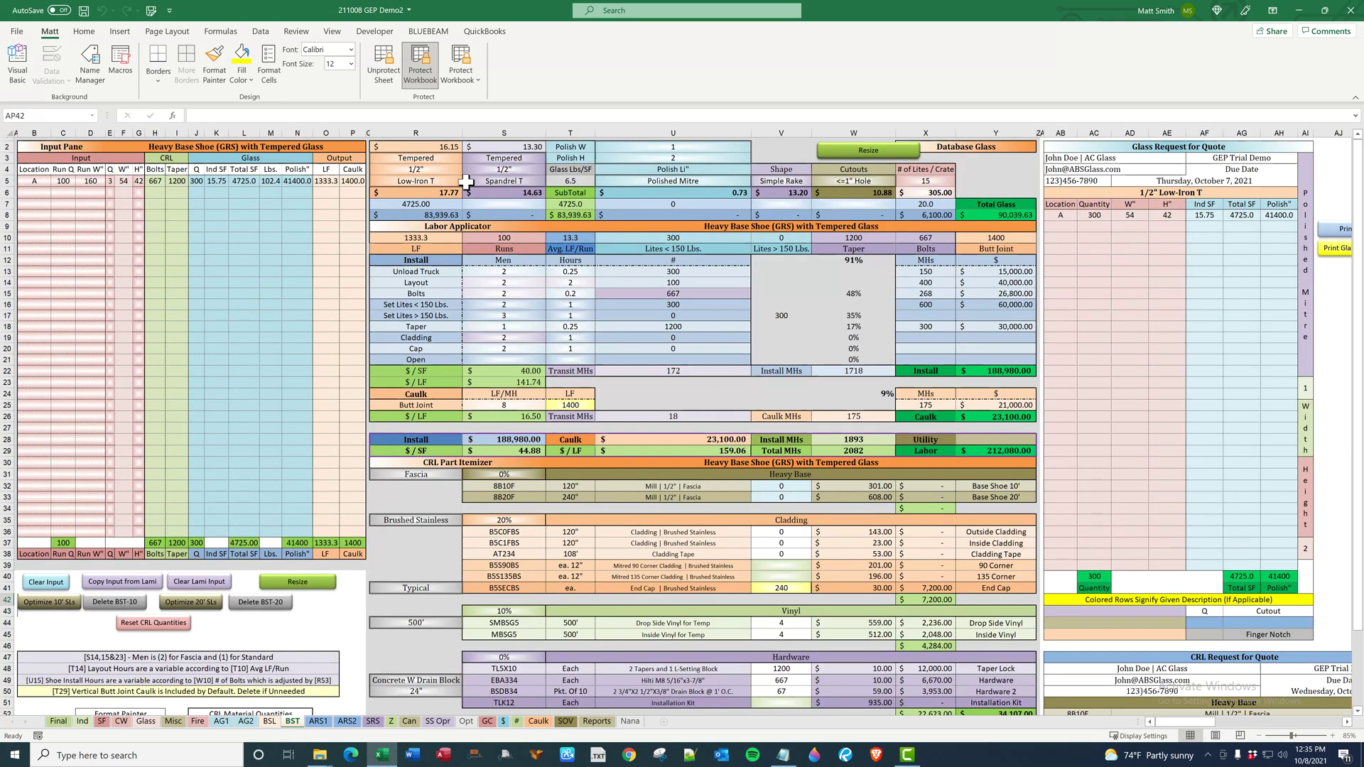
pyautogui.click(439, 147)
pyautogui.moveTo(439, 146); pyautogui.dragTo(1013, 213)
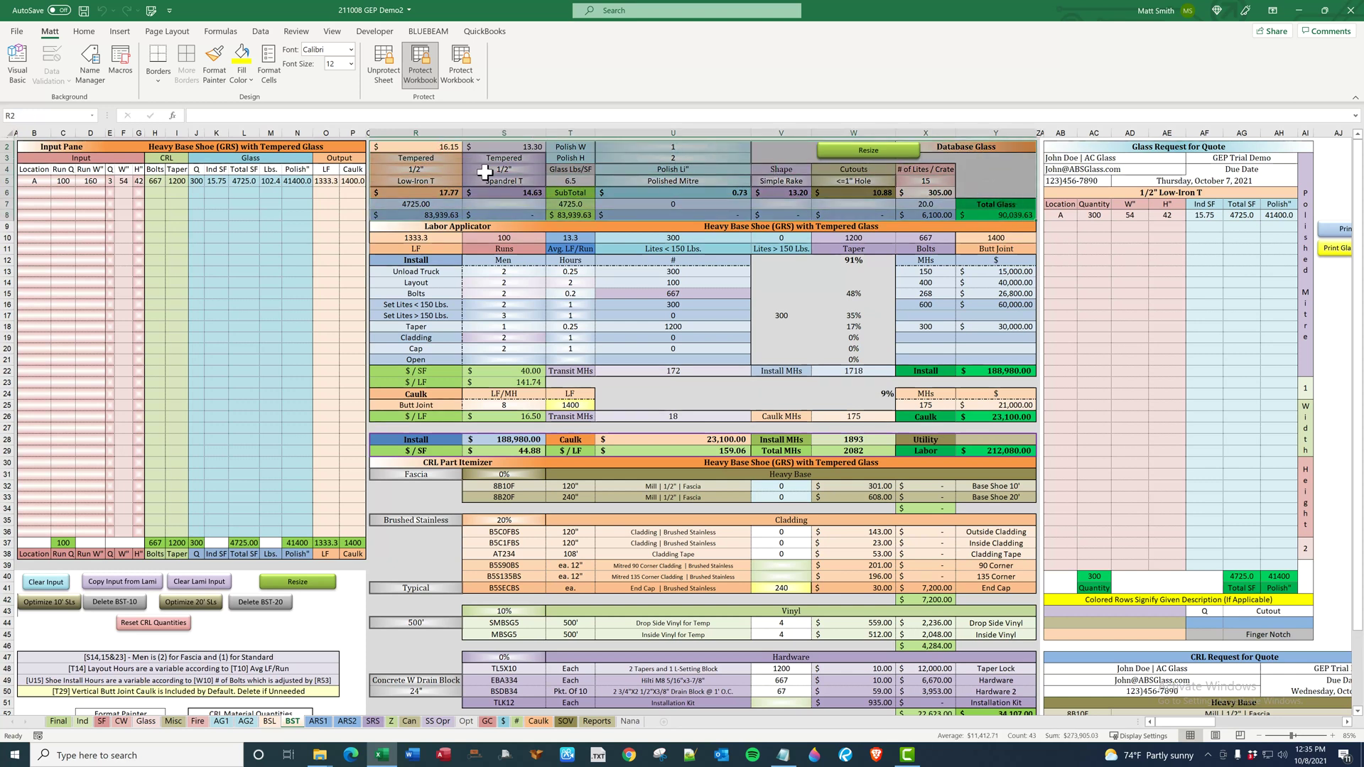
# Set the first Database Glass column to Laminated, 1/2", White Lami Ann.
pyautogui.click(426, 151)
pyautogui.click(439, 160)
pyautogui.click(468, 158)
pyautogui.click(419, 174)
pyautogui.click(426, 172)
pyautogui.click(430, 181)
pyautogui.click(468, 180)
pyautogui.click(398, 206)
pyautogui.click(419, 148)
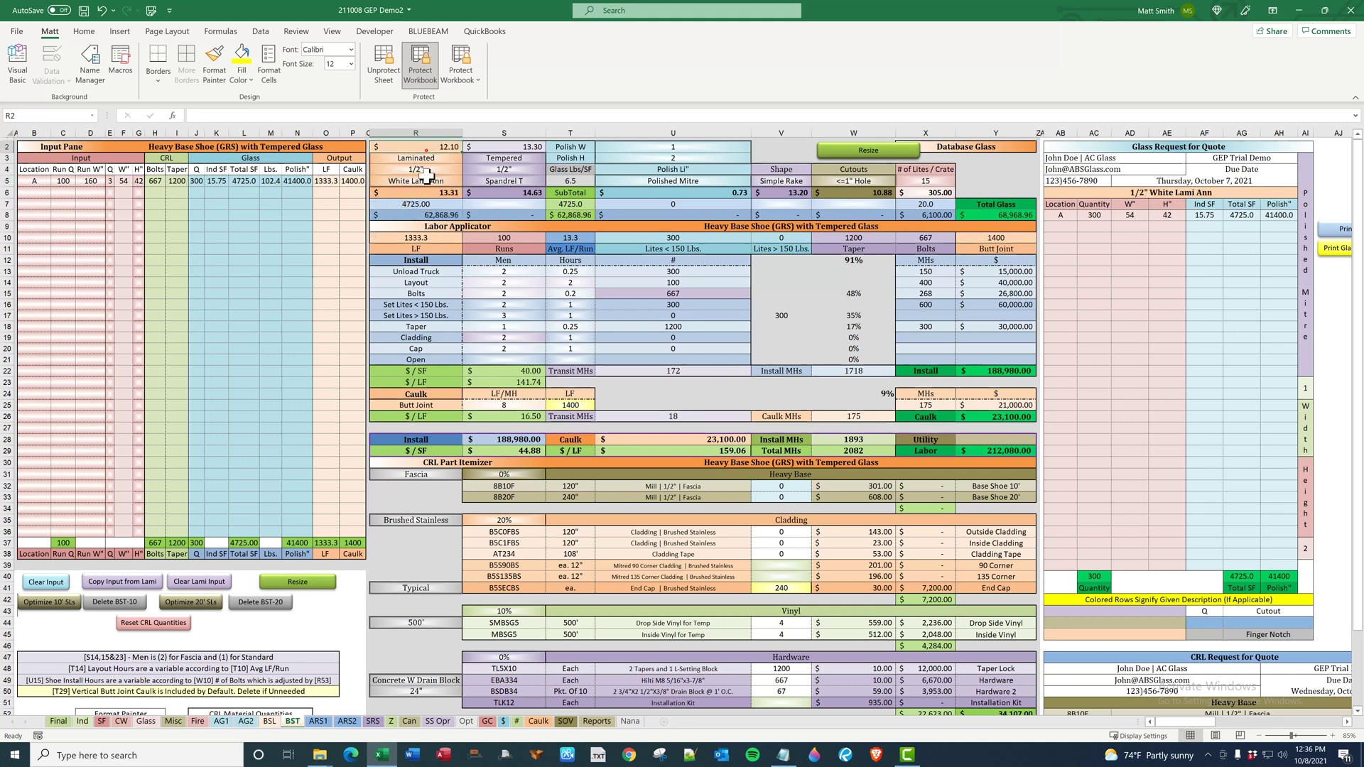
# Examine the $/SF price and selections of the White Lami Ann and Spandrel T columns in Database Glass.
pyautogui.click(422, 192)
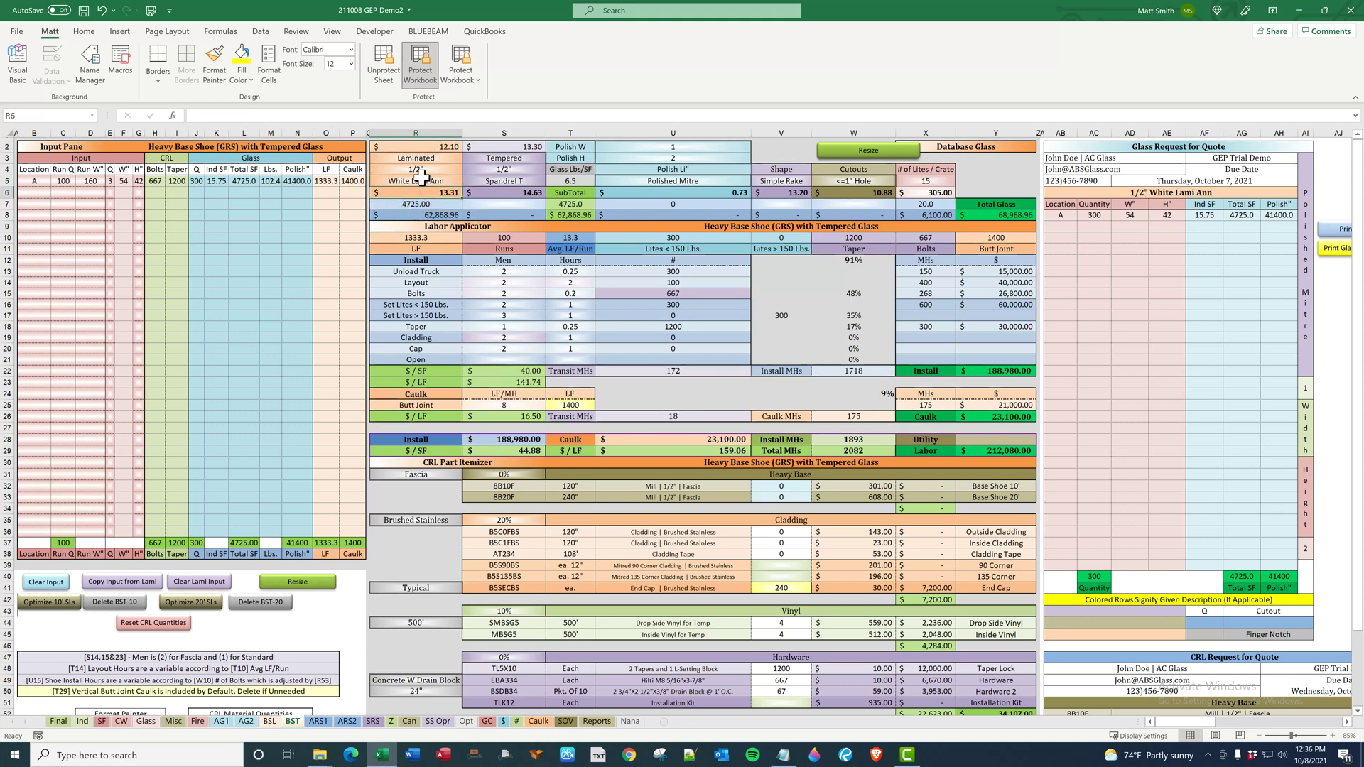
pyautogui.moveTo(424, 150); pyautogui.dragTo(423, 192)
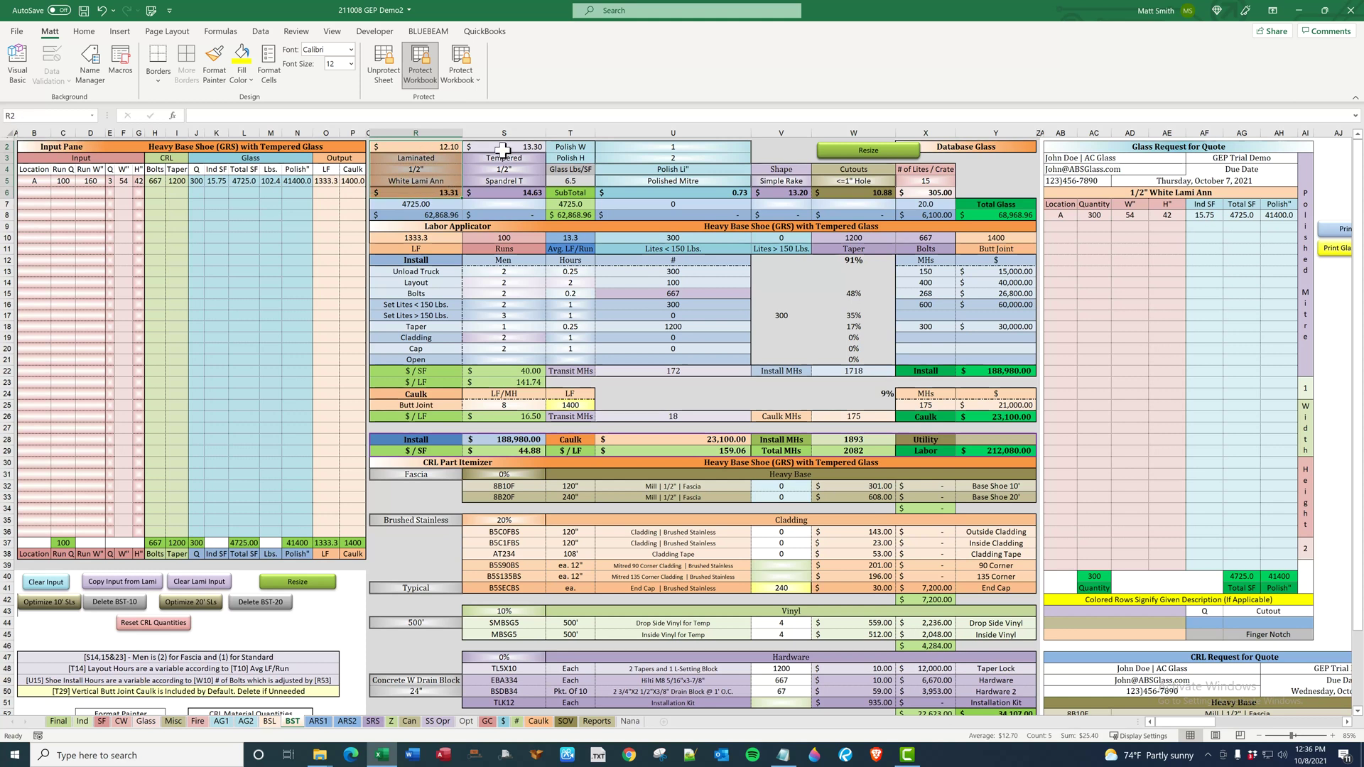
pyautogui.moveTo(502, 148); pyautogui.dragTo(503, 182)
# Try No Edge Treatment under Polish LI", settle on Flat Polish, and check the Shape and Cutouts selections.
pyautogui.click(686, 183)
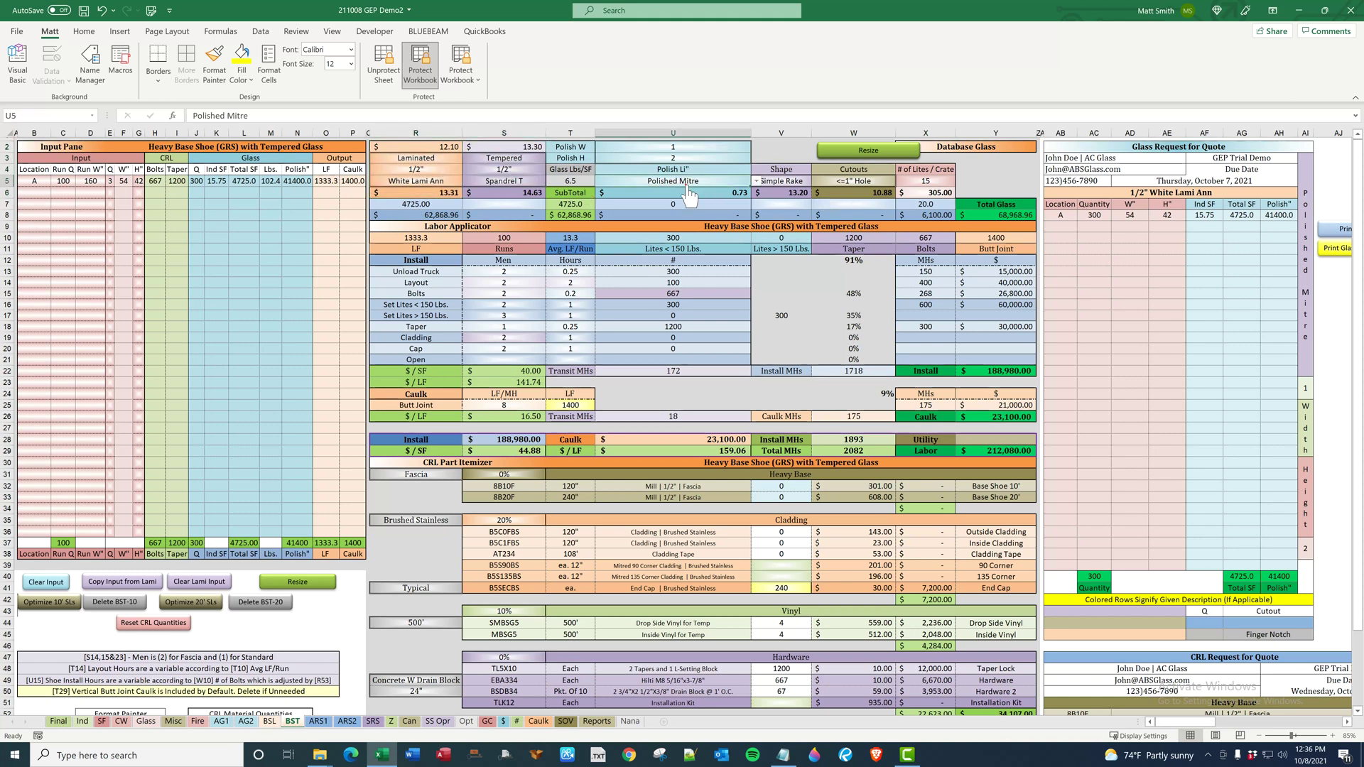
pyautogui.click(755, 181)
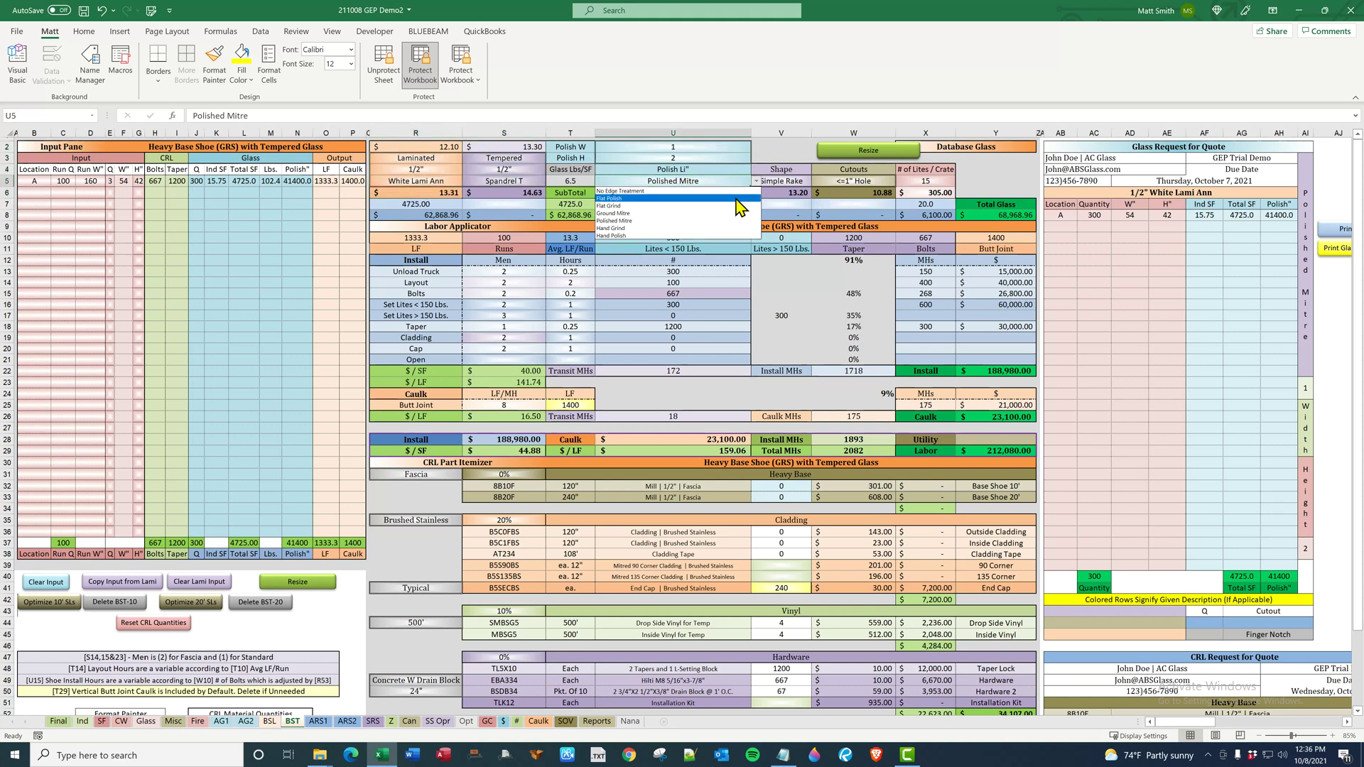
pyautogui.click(674, 198)
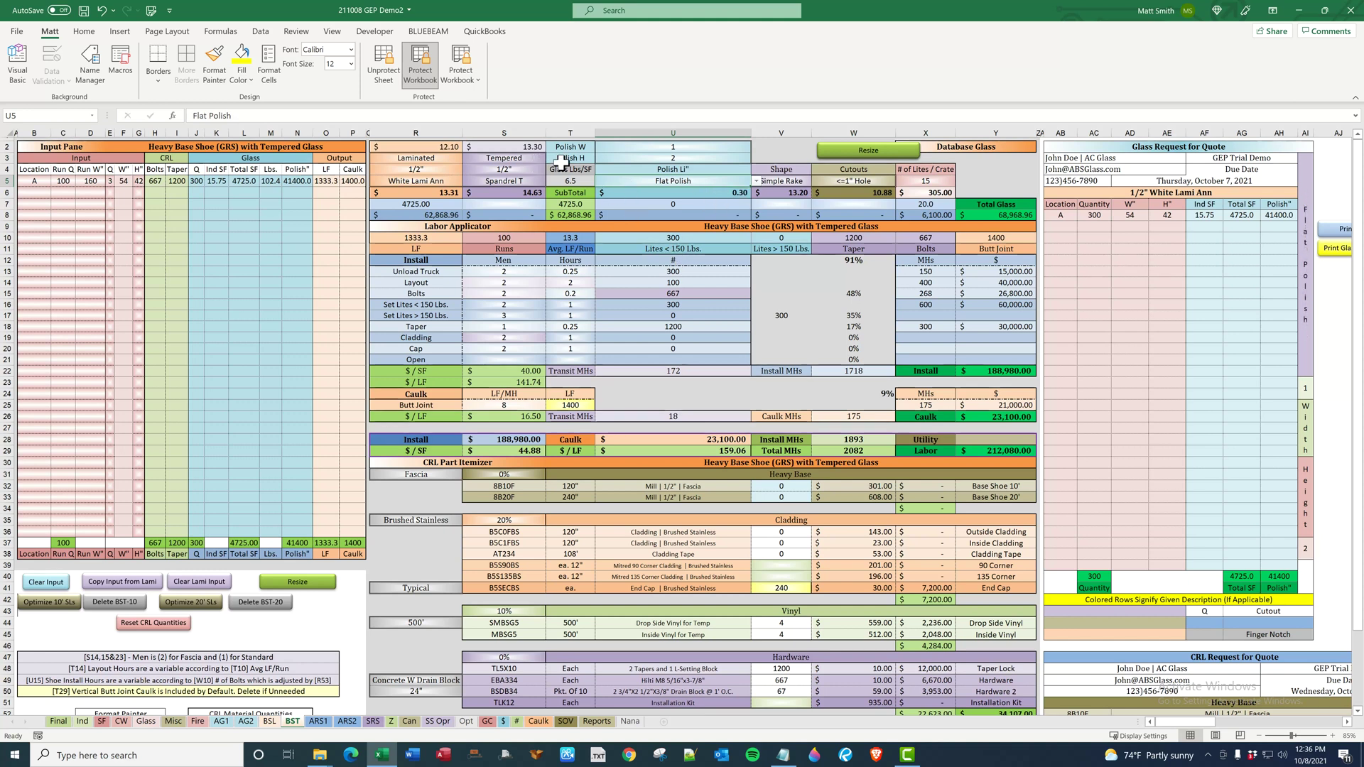
pyautogui.click(739, 192)
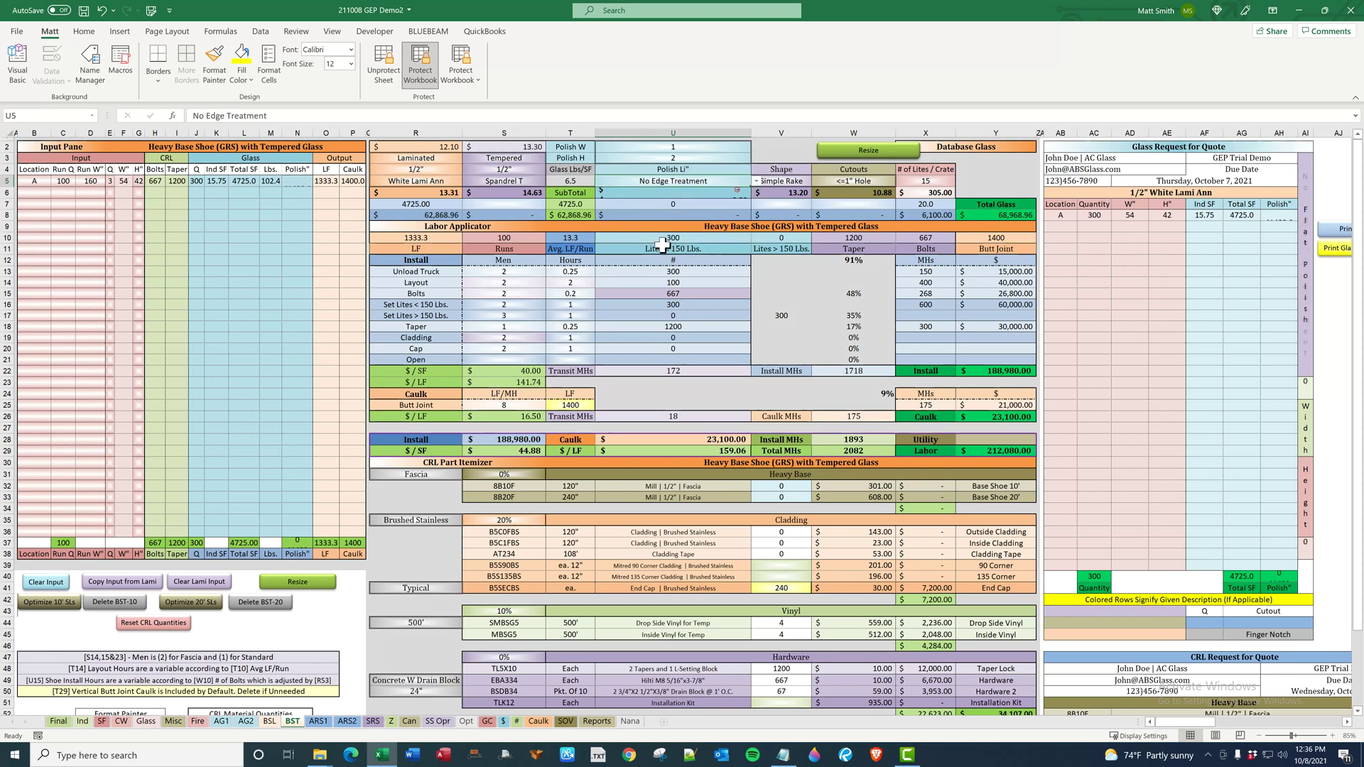
pyautogui.click(757, 182)
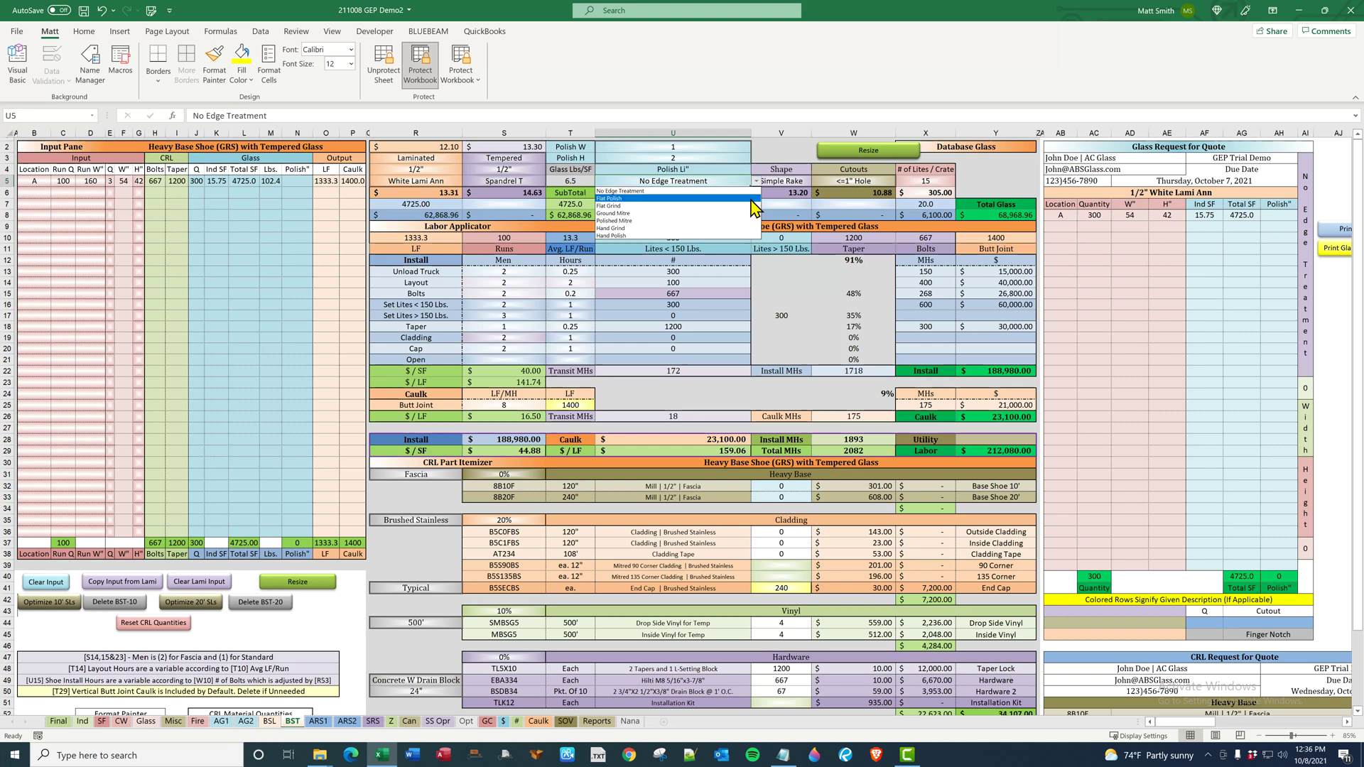
pyautogui.click(739, 199)
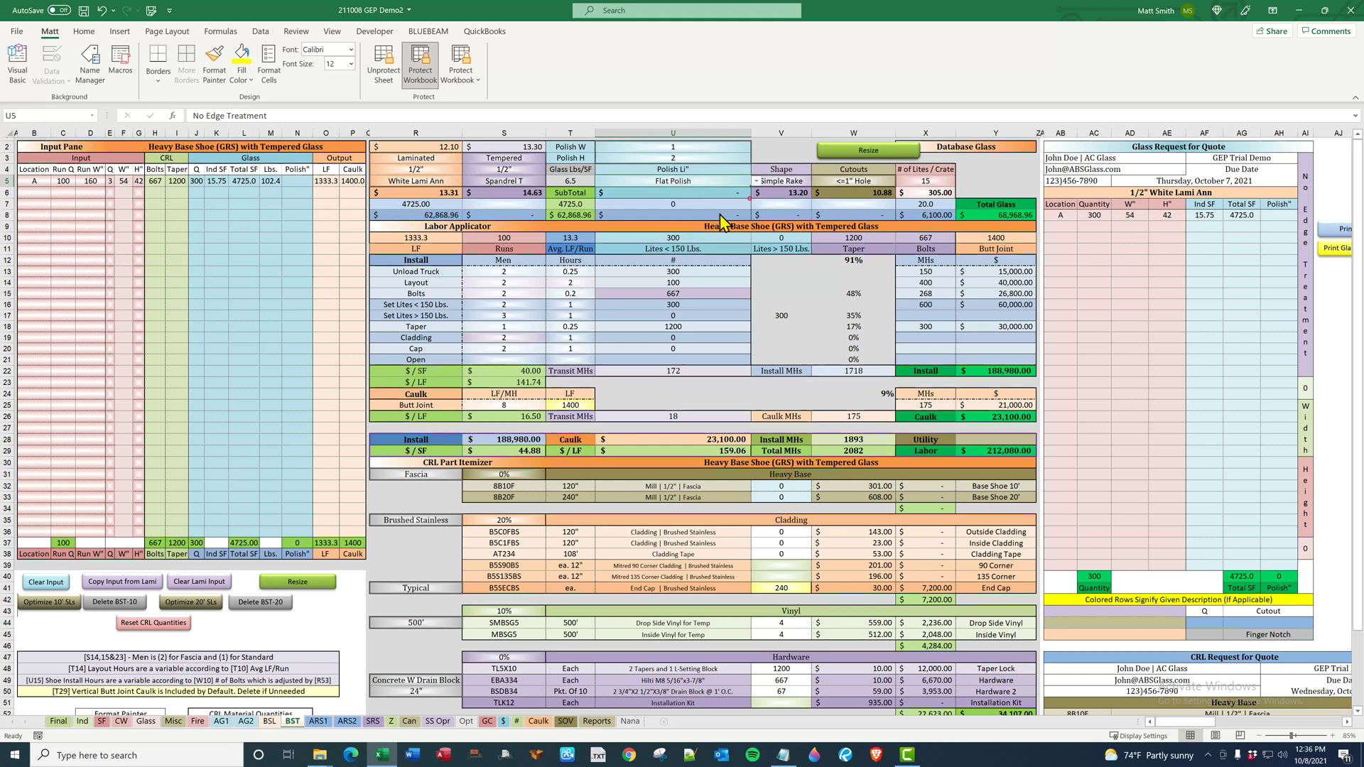
pyautogui.click(803, 184)
pyautogui.click(868, 182)
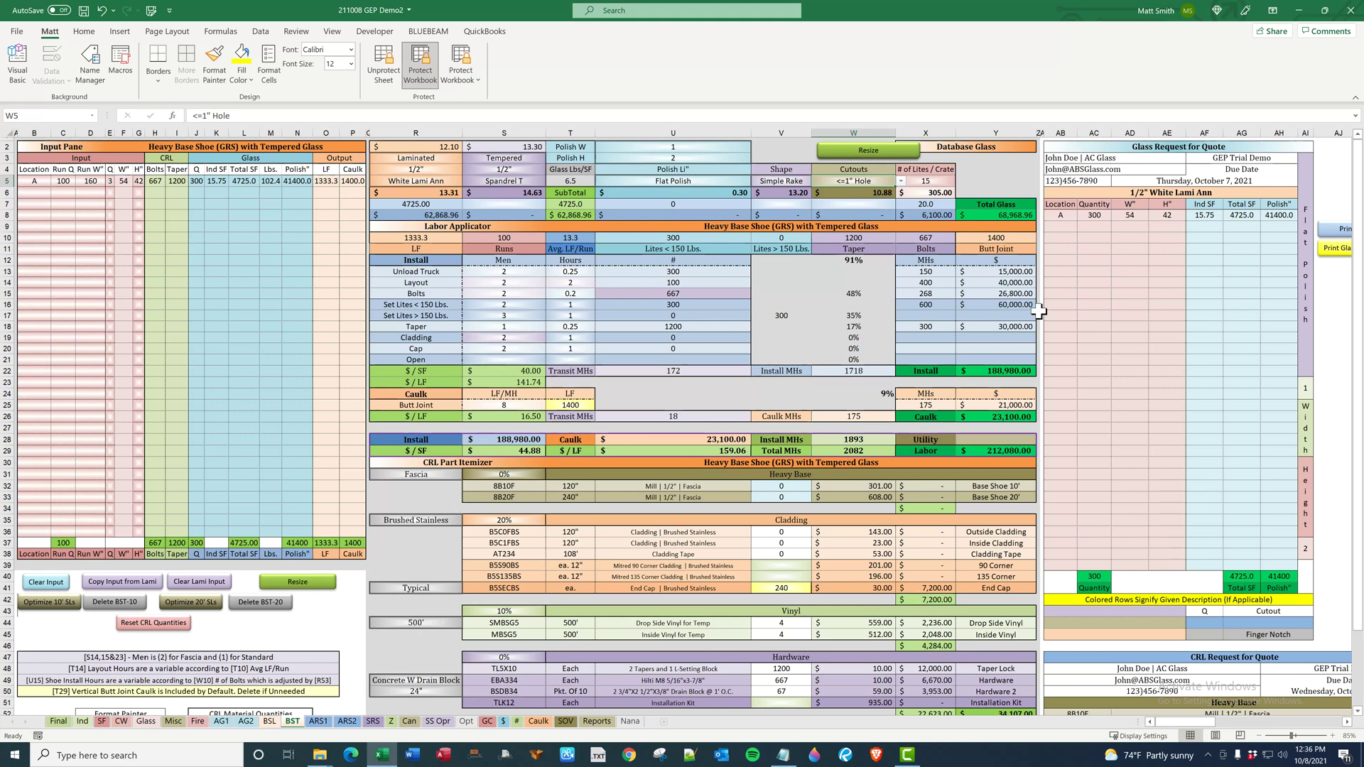
# Inspect how the Glass Request for Quote pulls its location from the Input Pane and its glass description from Database Glass.
pyautogui.click(1165, 147)
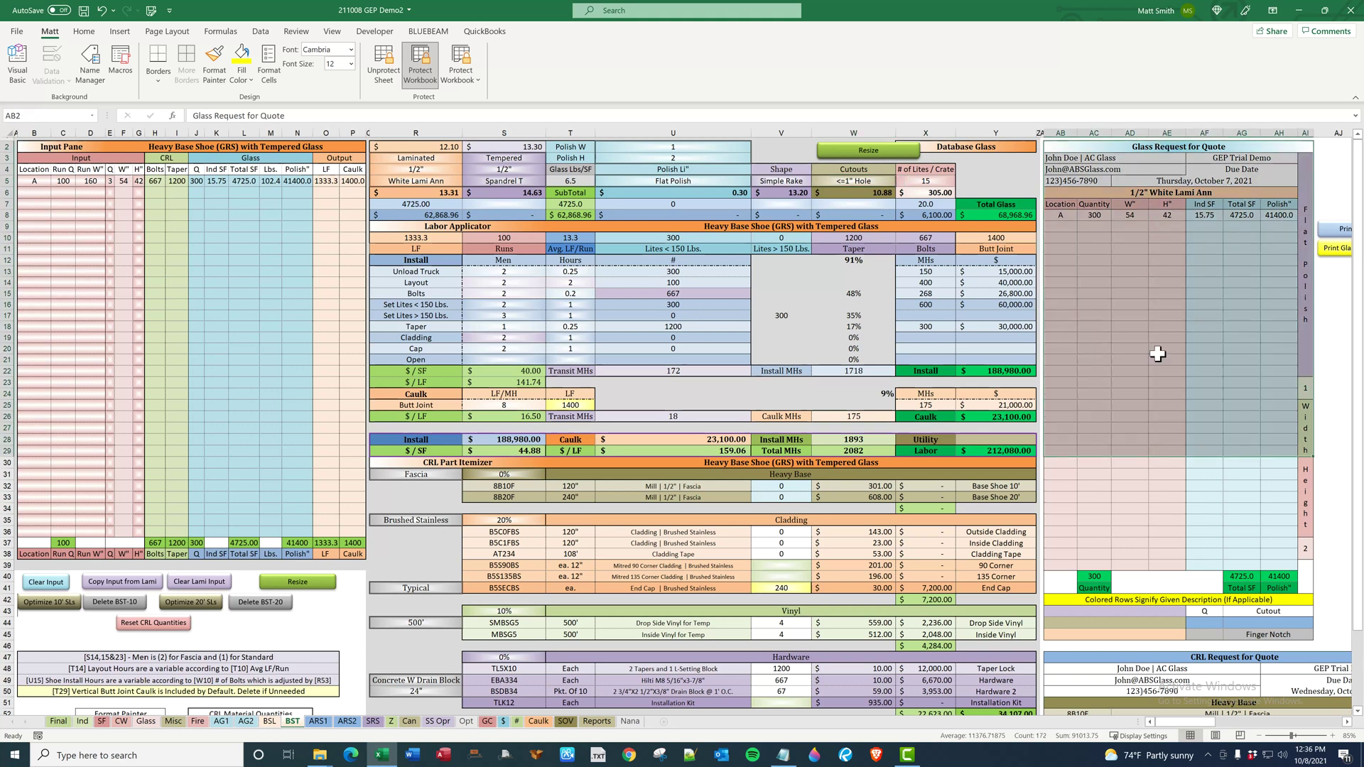
pyautogui.click(1080, 217)
pyautogui.click(32, 181)
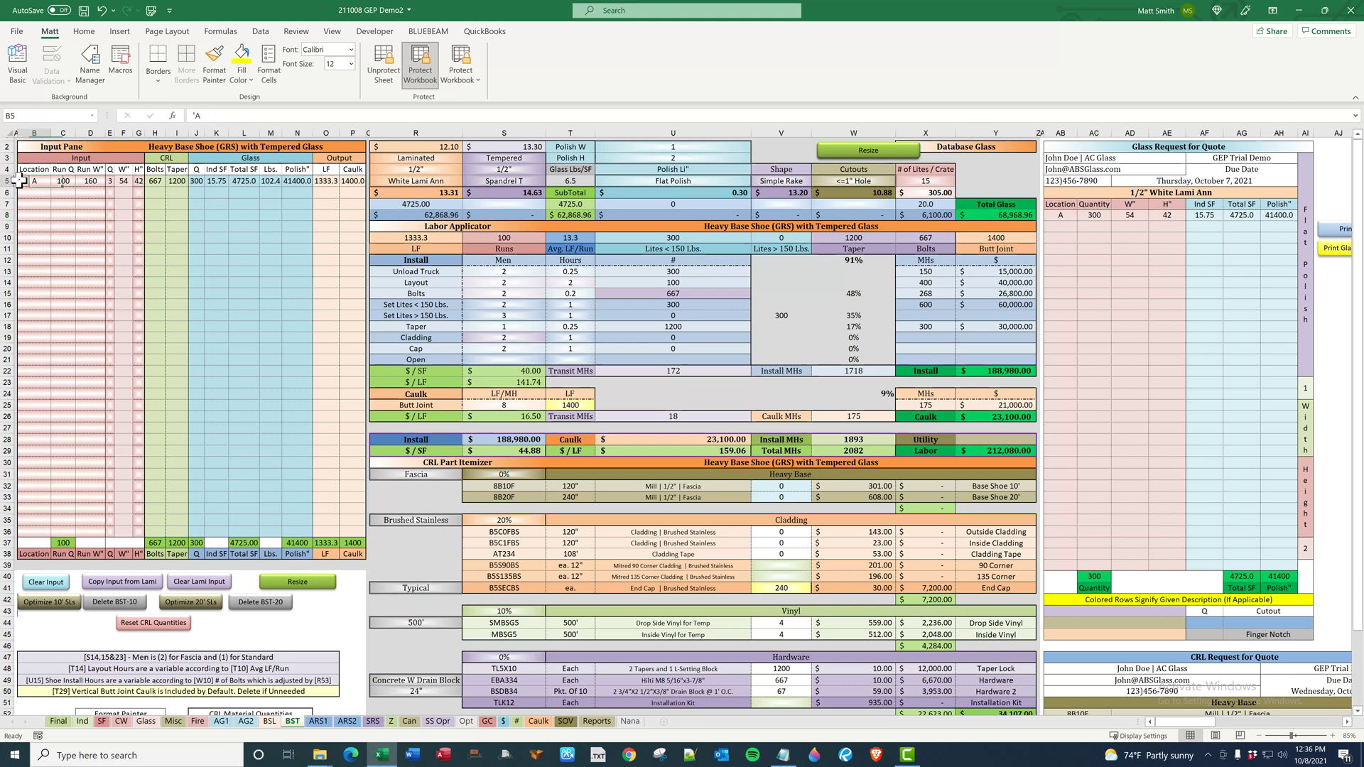
pyautogui.moveTo(1048, 222); pyautogui.dragTo(1056, 213)
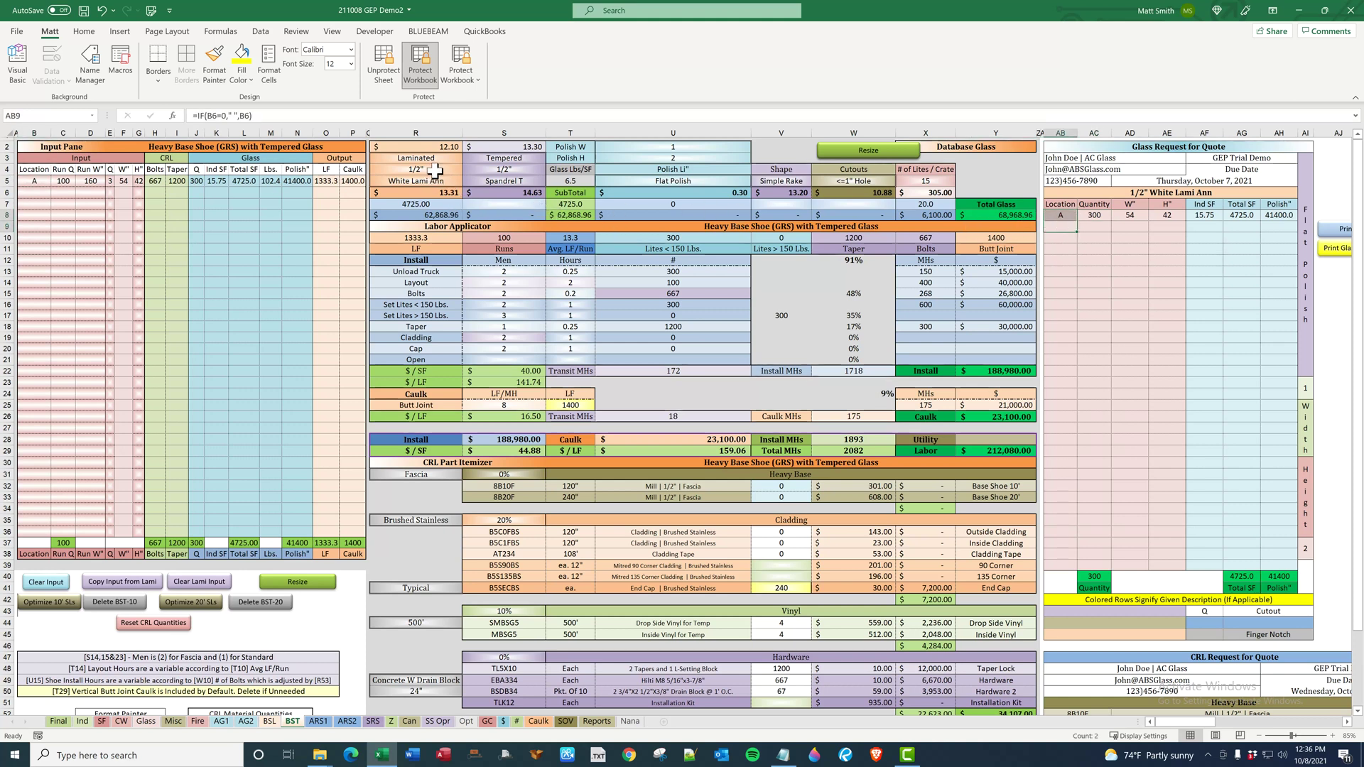
pyautogui.click(1169, 193)
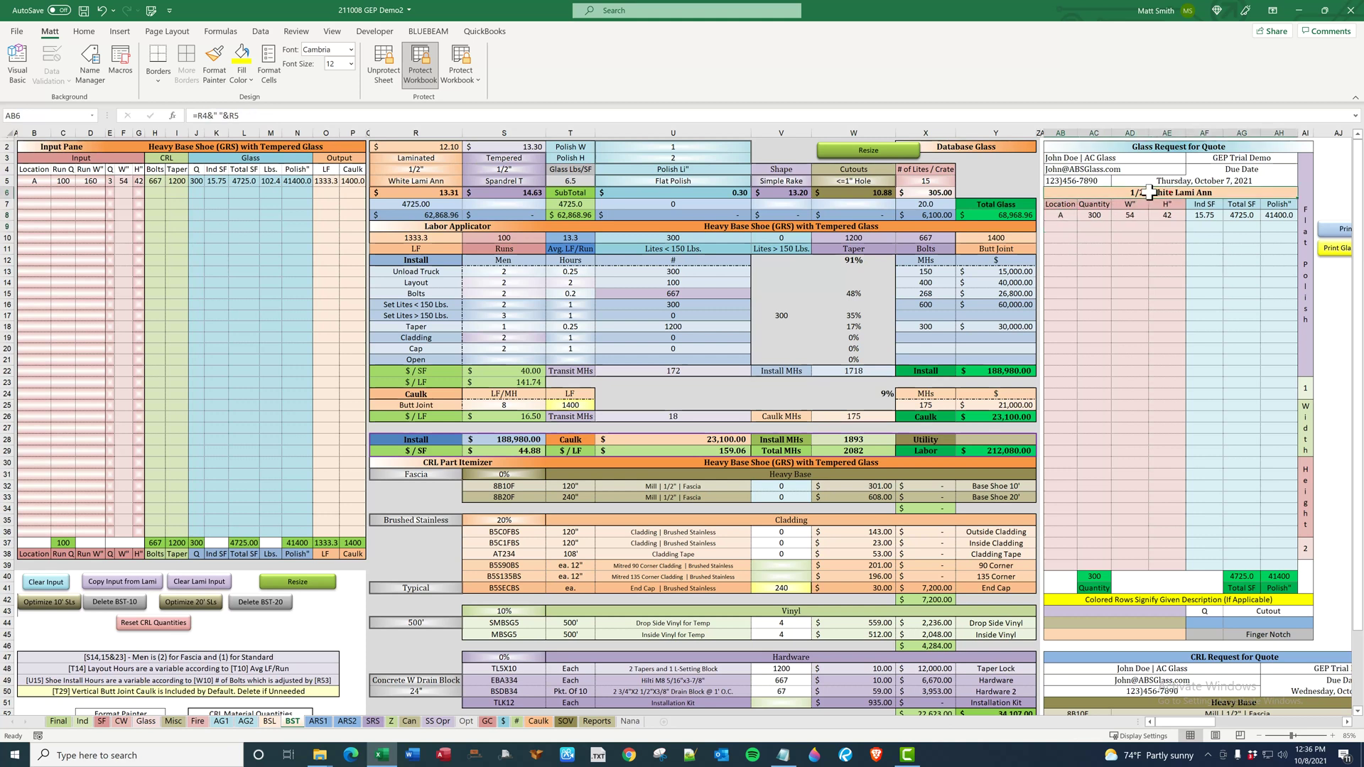
# Enter 5 SF for the 1/2" Spandrel T glass and check its description formula under the quote request's colored rows note.
pyautogui.click(508, 206)
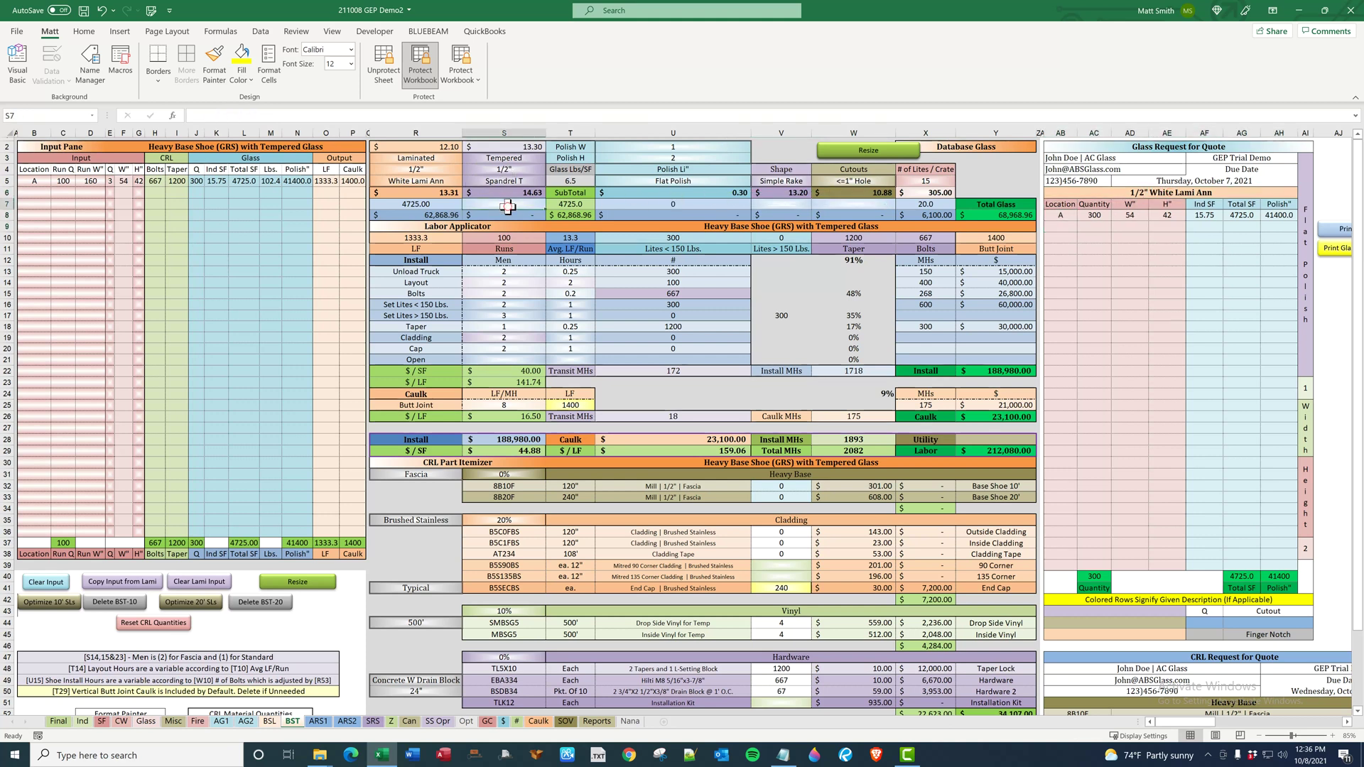
pyautogui.write('5')
pyautogui.press('Return')
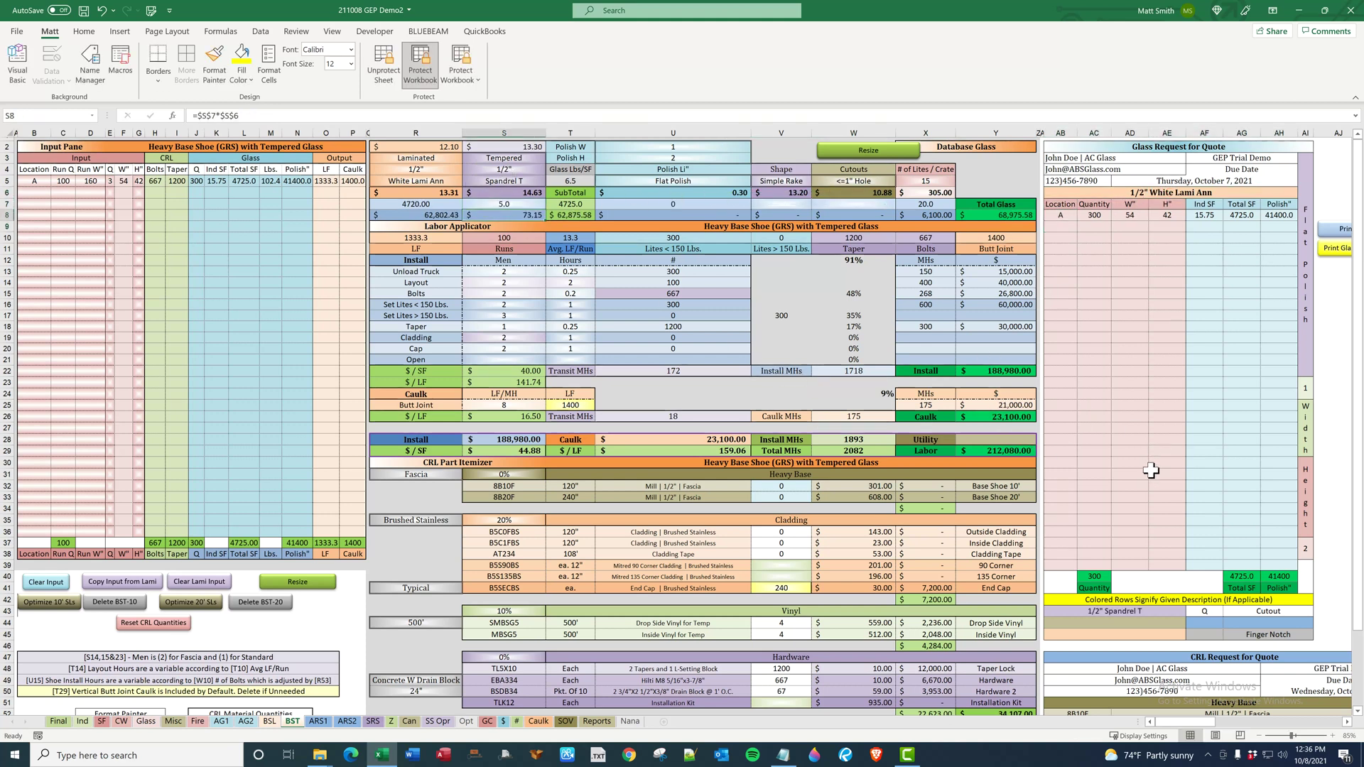
pyautogui.click(1135, 611)
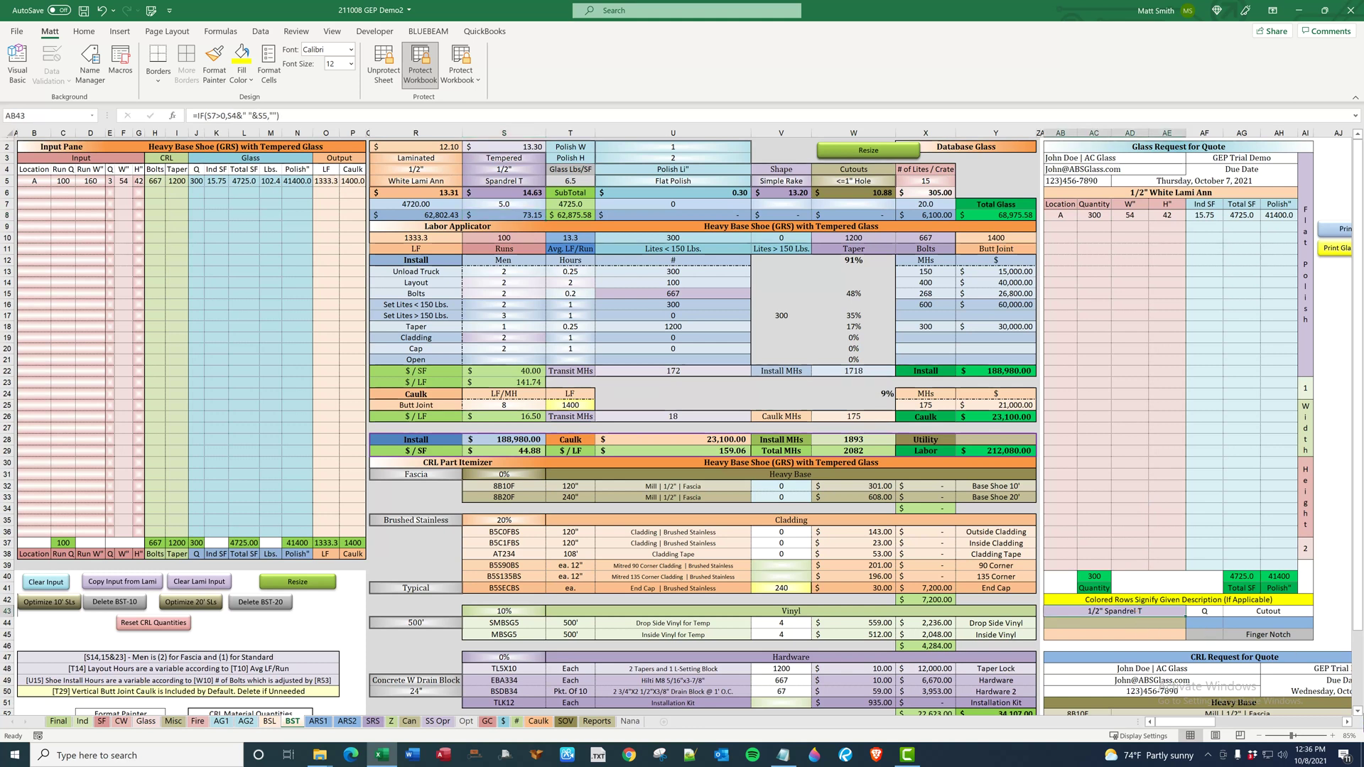
# Copy the purple row format from the Glass RFQ Format Painter table onto row 12 of the Glass Request for Quote.
pyautogui.click(1346, 723)
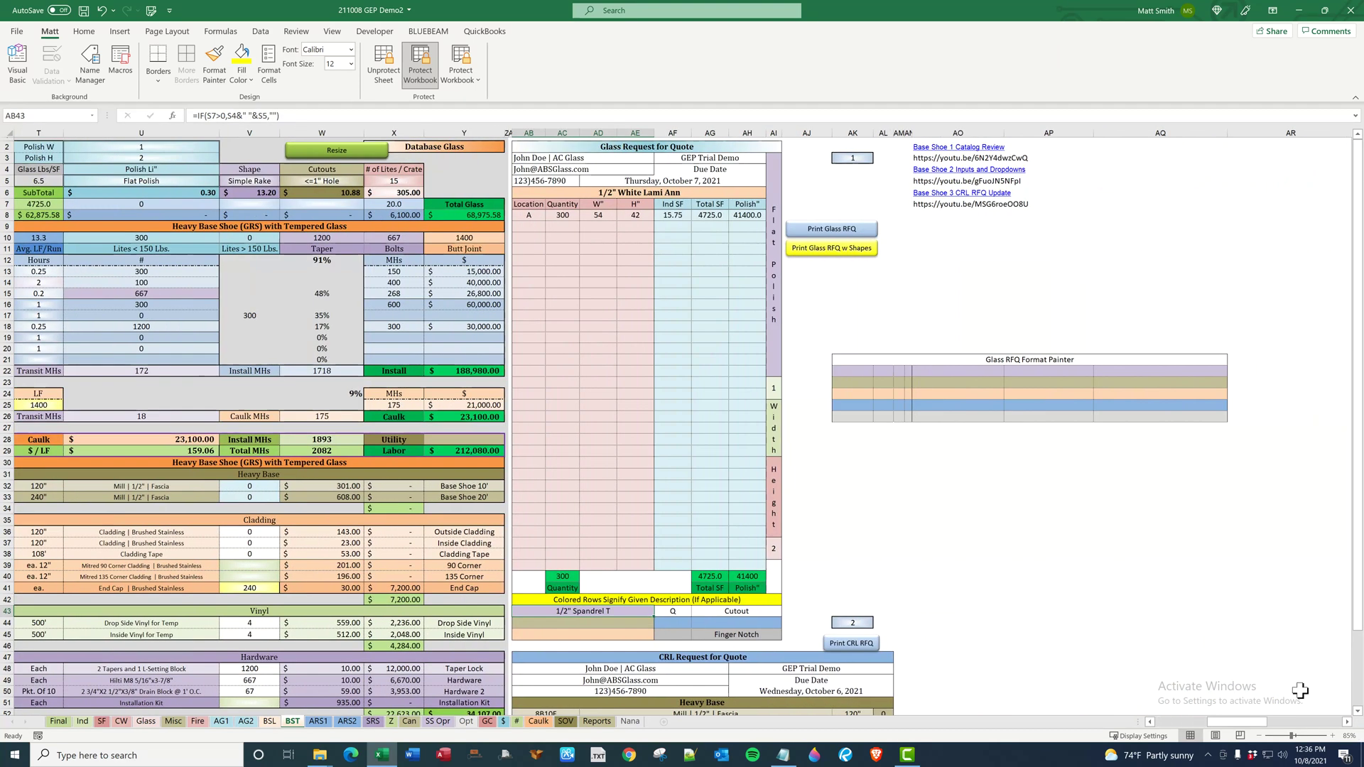
pyautogui.moveTo(838, 370); pyautogui.dragTo(1171, 368)
pyautogui.click(214, 63)
pyautogui.moveTo(517, 260); pyautogui.dragTo(751, 263)
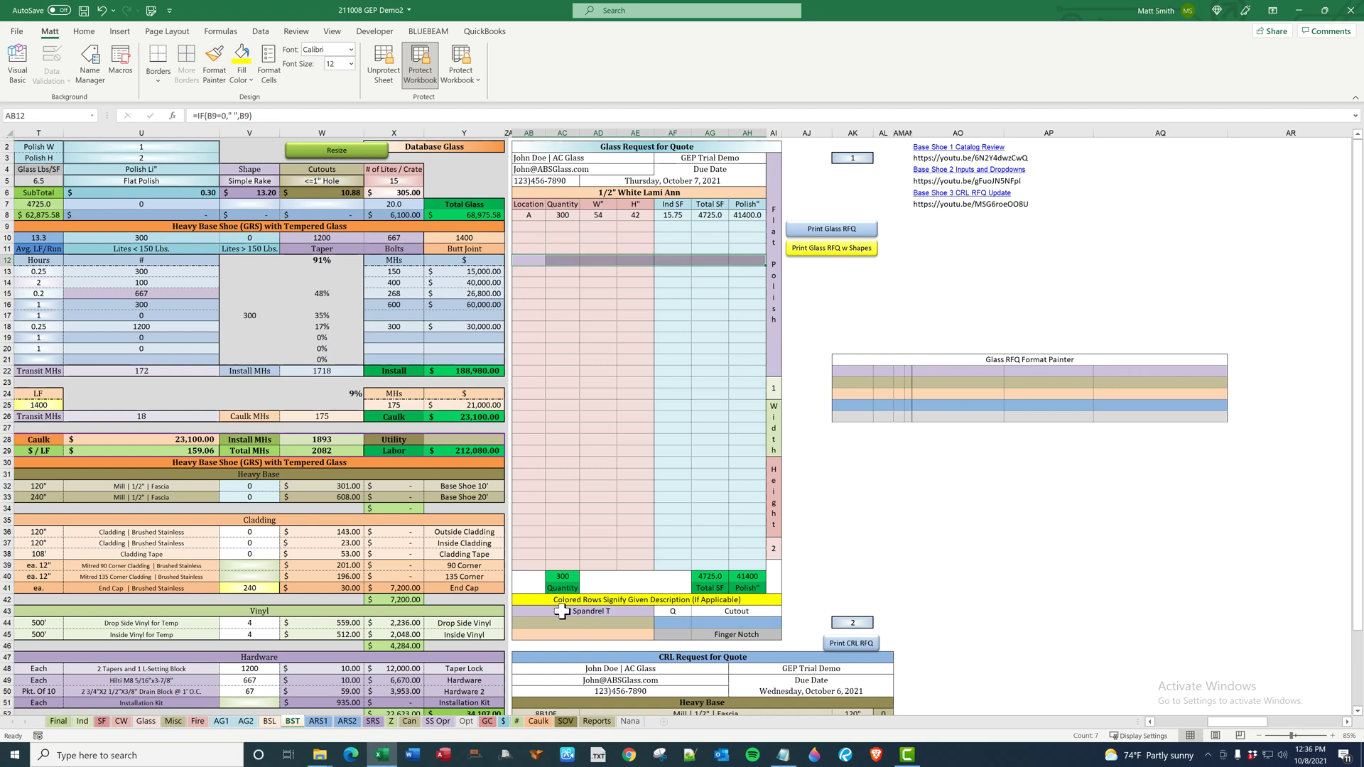
pyautogui.click(881, 581)
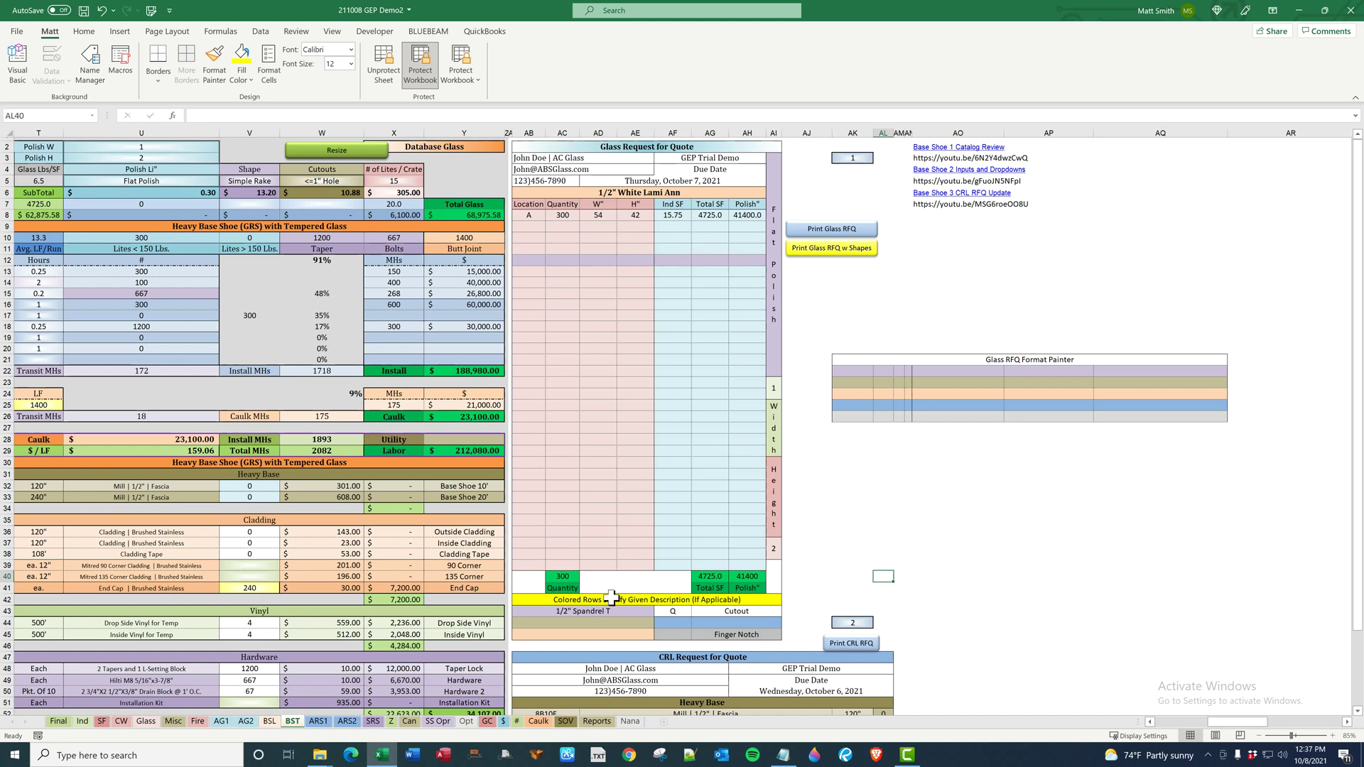
pyautogui.click(1021, 543)
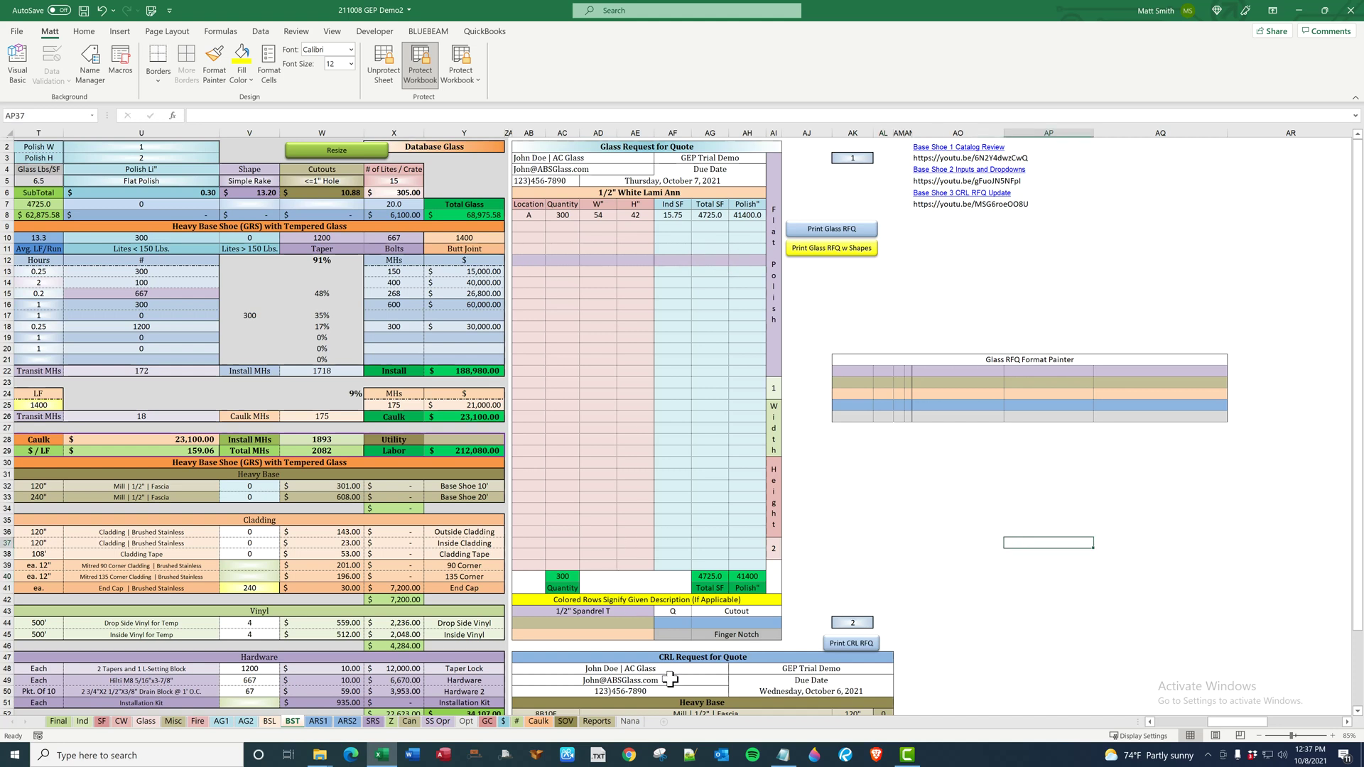
# Return to the $ sheet by way of the Glass sheet and survey its Laminated table and all other price and option tables.
pyautogui.click(147, 721)
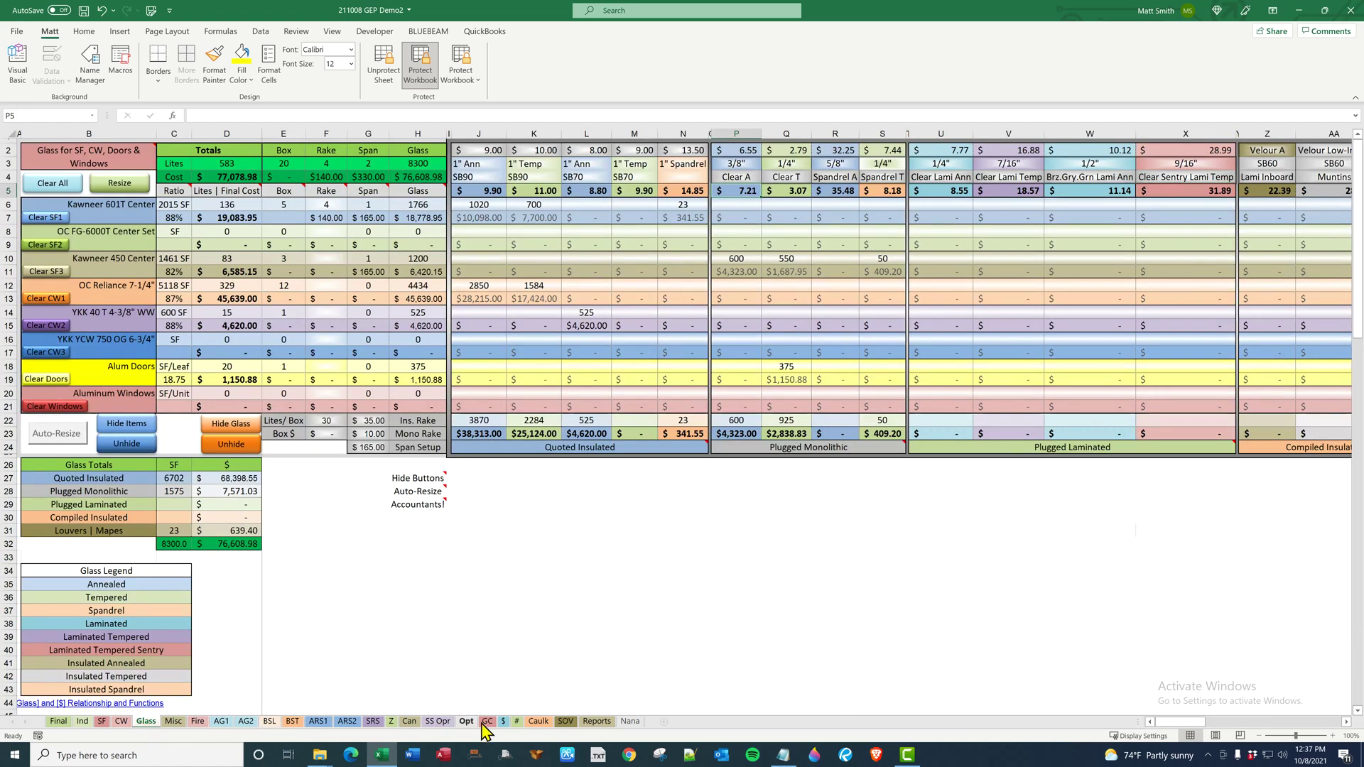
pyautogui.click(506, 724)
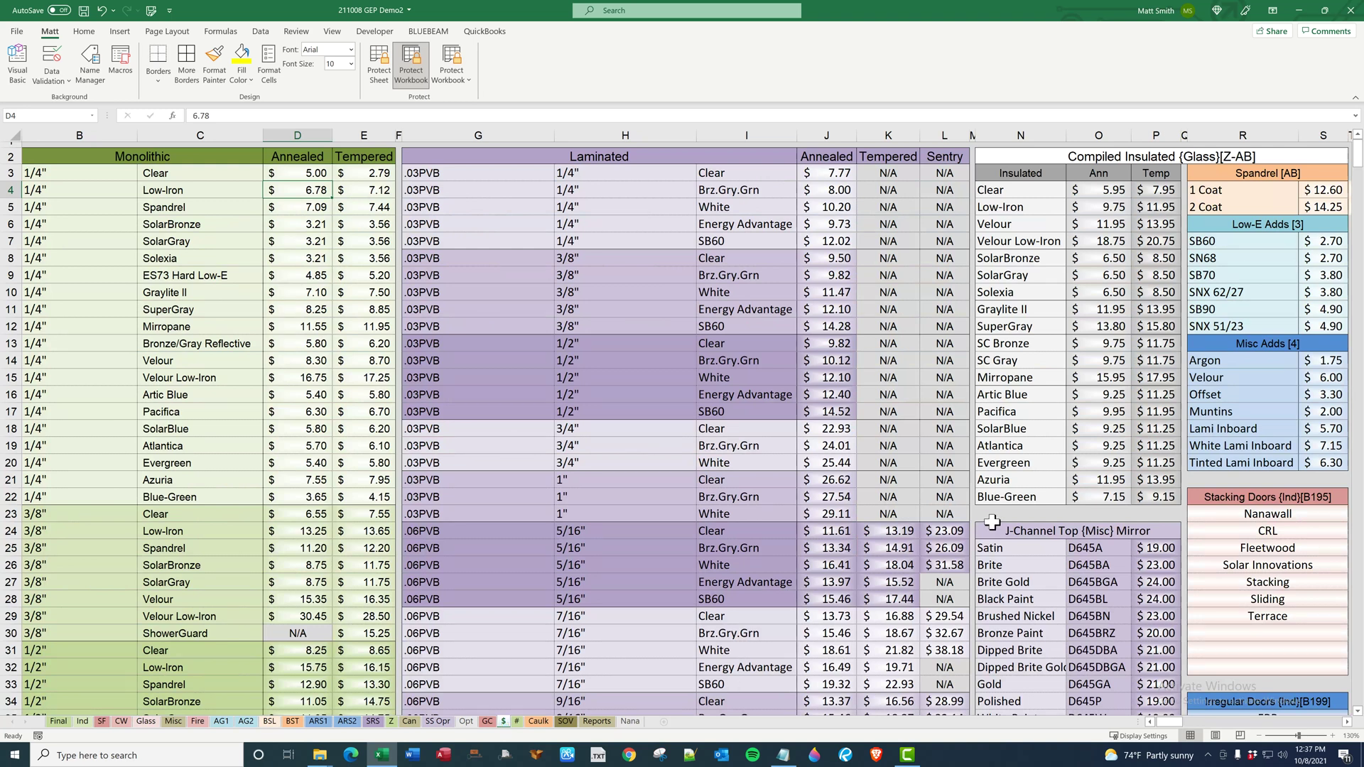
pyautogui.scroll(-1, 991, 522)
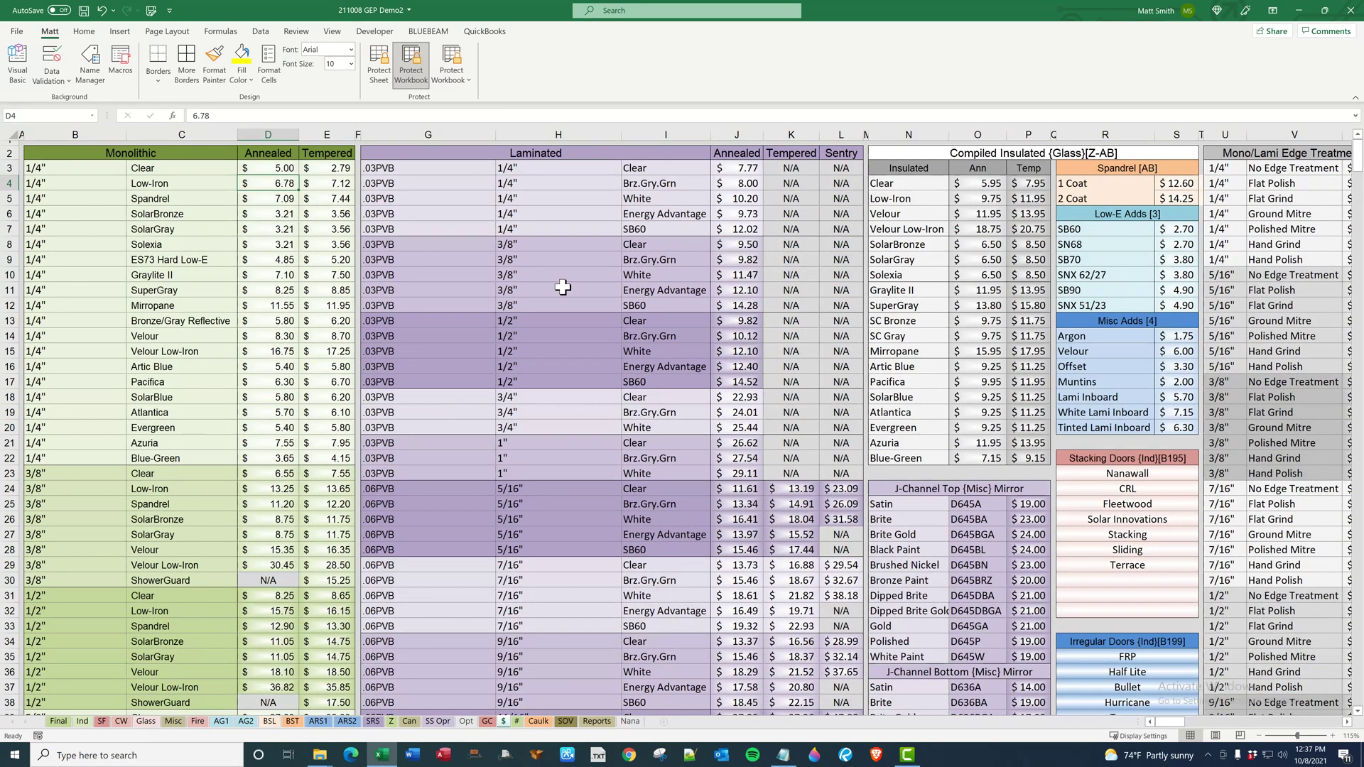
pyautogui.moveTo(434, 229)
pyautogui.mouseDown()
pyautogui.moveTo(588, 228)
pyautogui.moveTo(429, 227)
pyautogui.mouseUp()
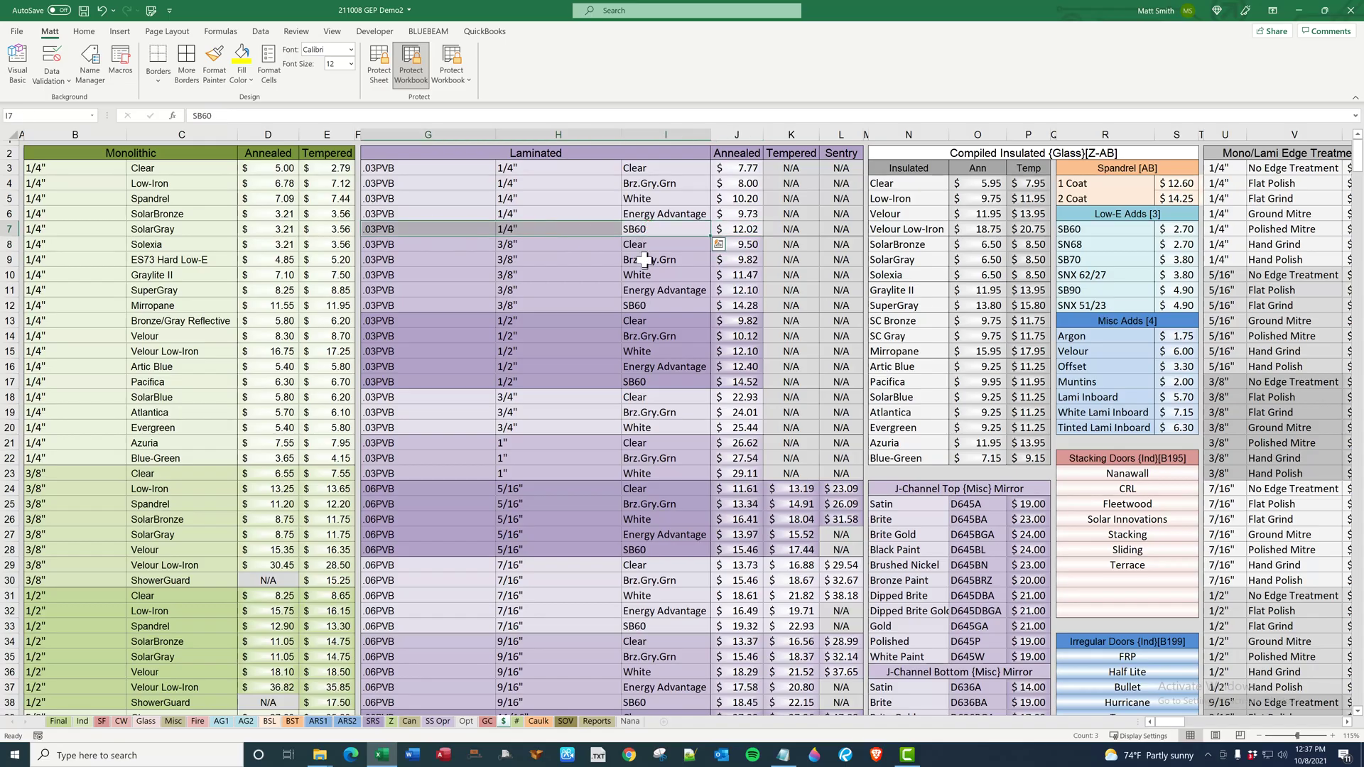
pyautogui.scroll(-1, 789, 303)
pyautogui.scroll(-4, 751, 342)
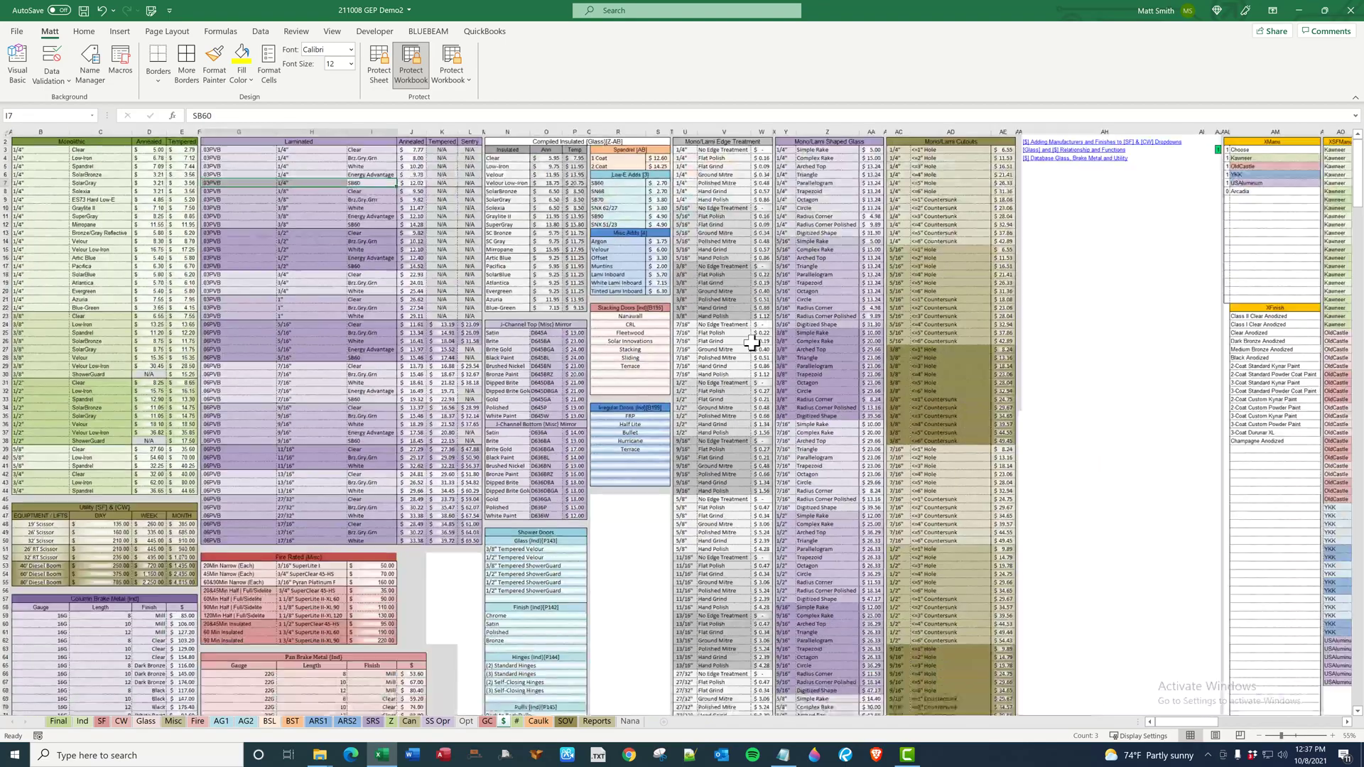
pyautogui.scroll(-3, 752, 343)
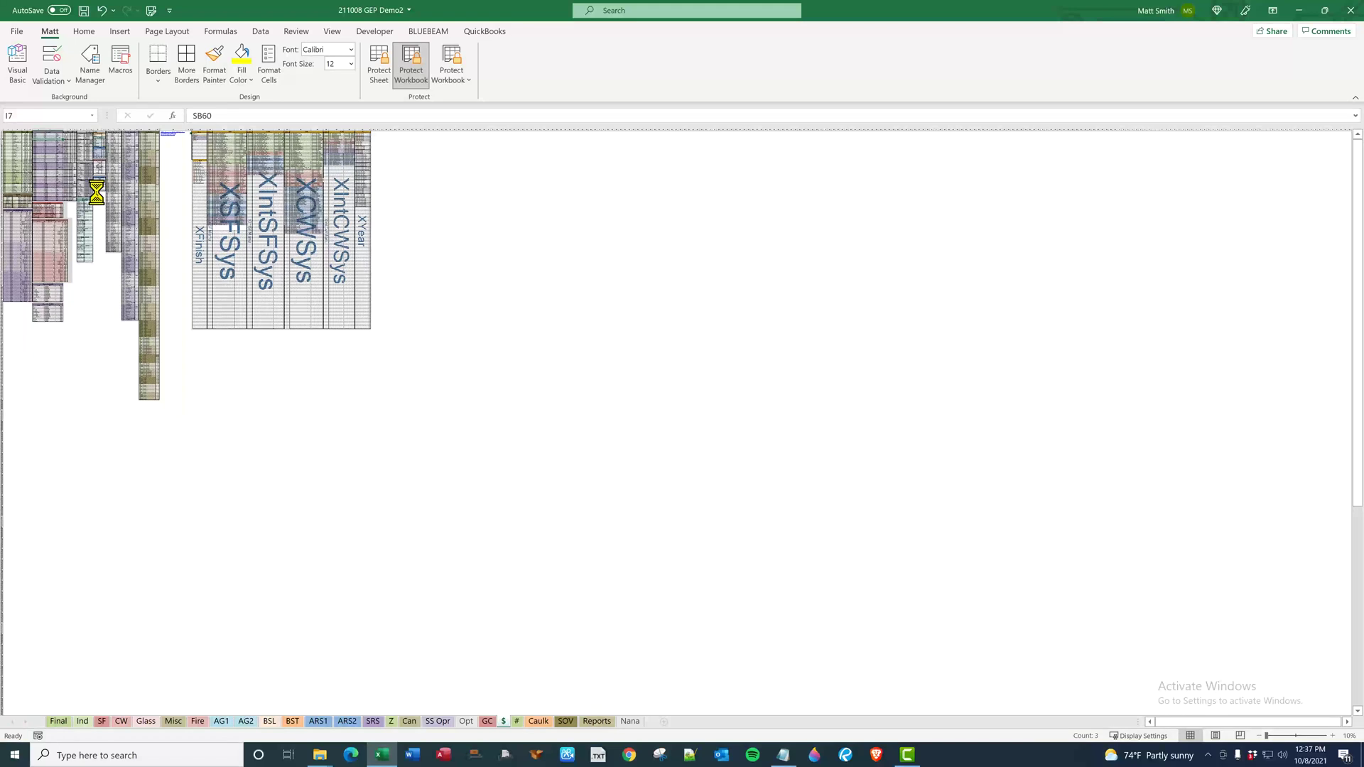
pyautogui.scroll(4, 97, 192)
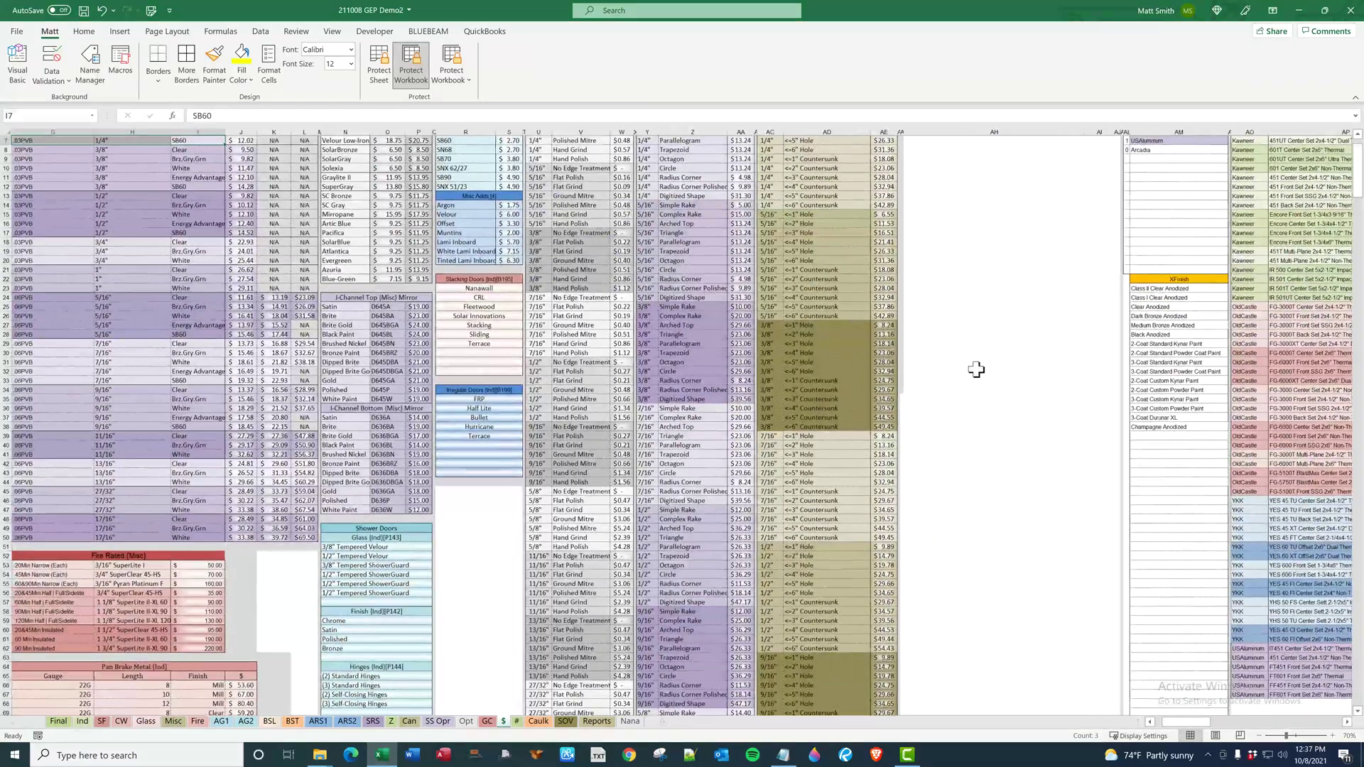
pyautogui.click(976, 369)
pyautogui.scroll(-1, 1169, 676)
pyautogui.hscroll(-3, 1179, 707)
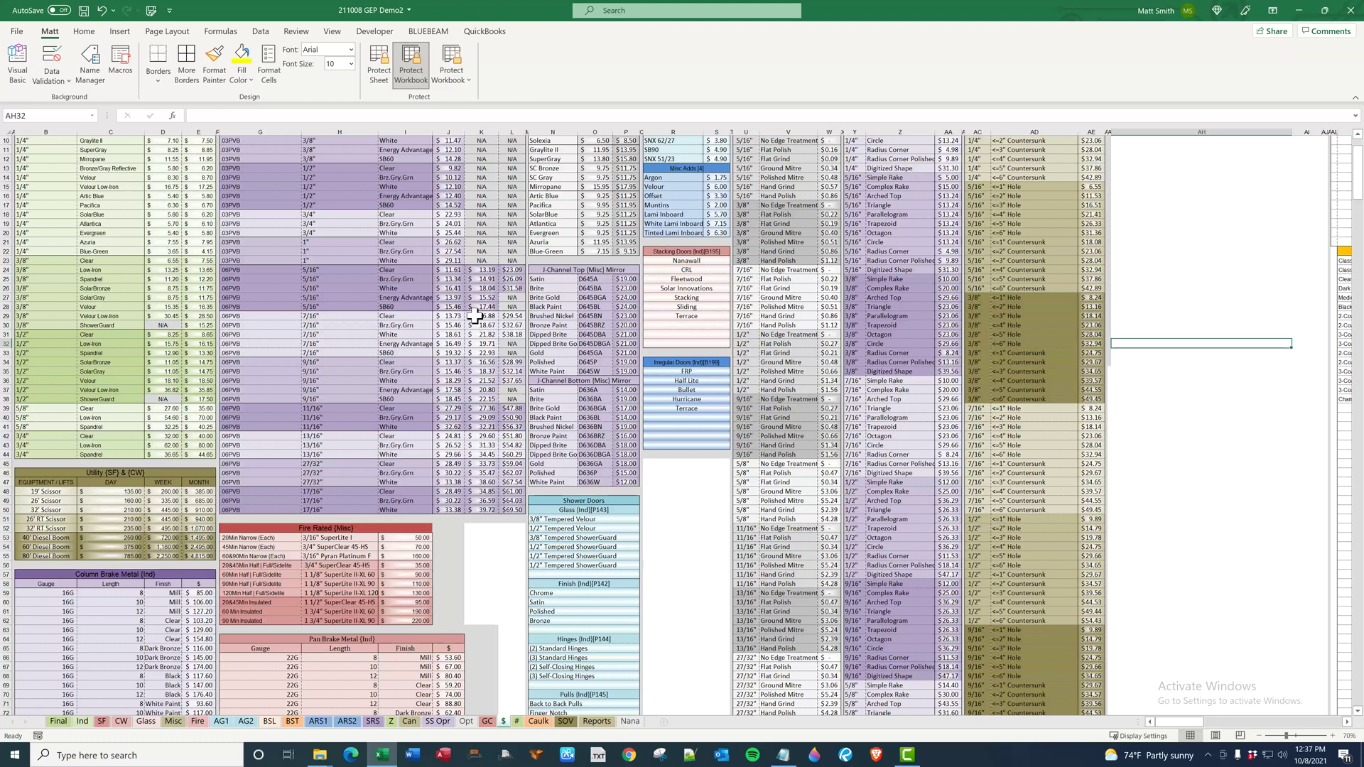
pyautogui.scroll(3, 191, 303)
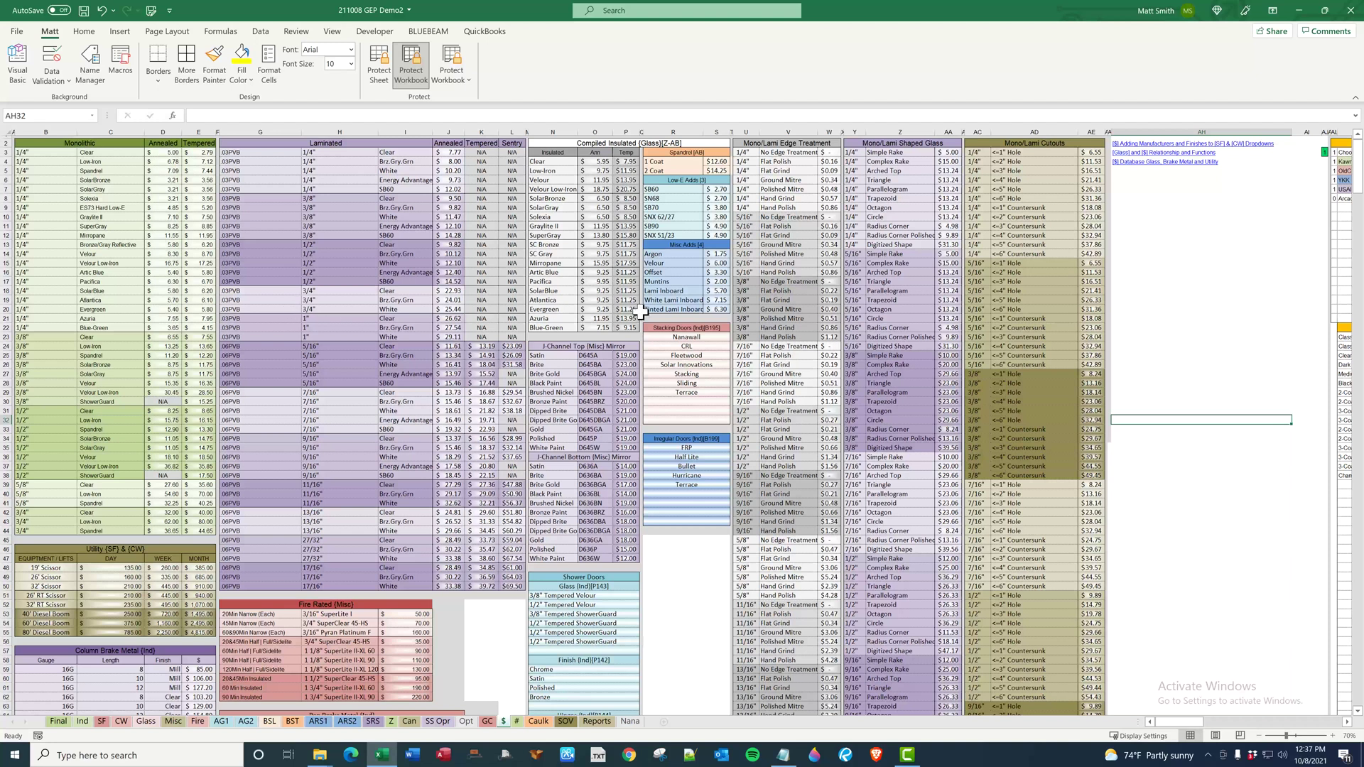
pyautogui.click(1138, 330)
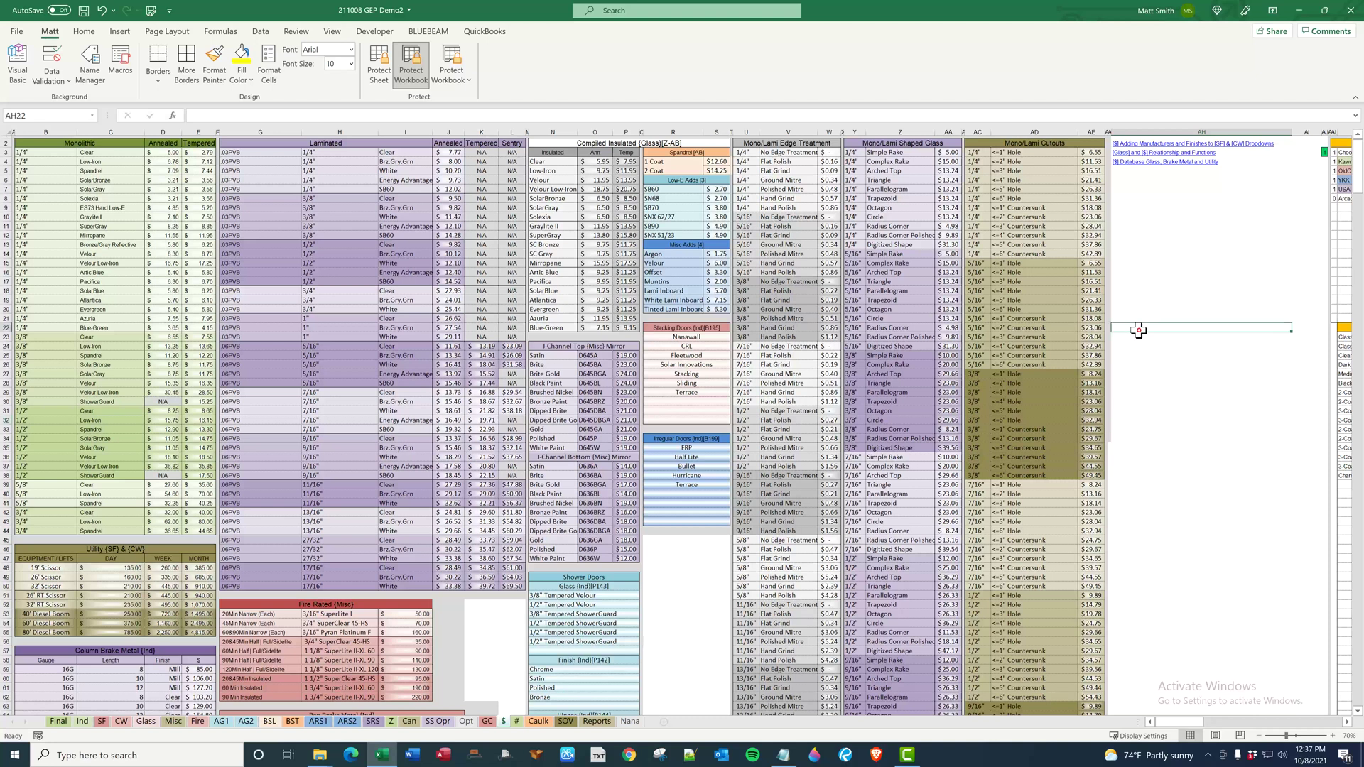